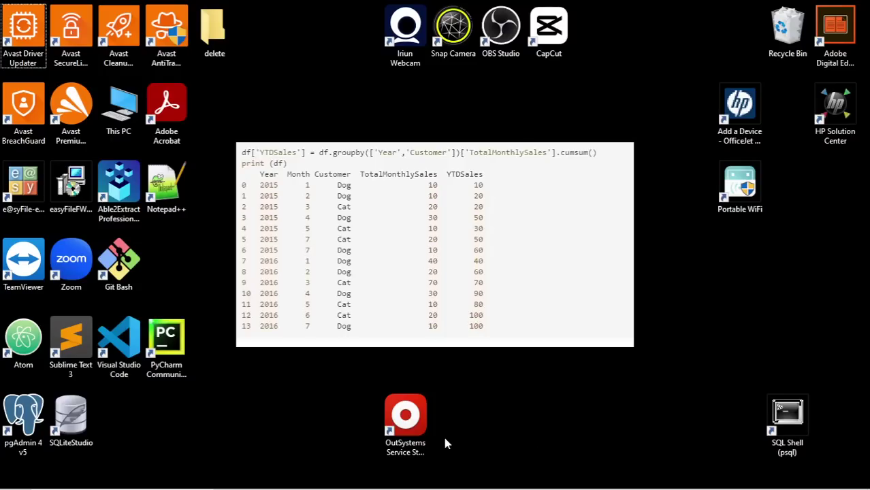
Step: Create a new Excel worksheet file on the desktop named datbase_all_companies
{"action": "right_click", "coordinate": [293, 392]}
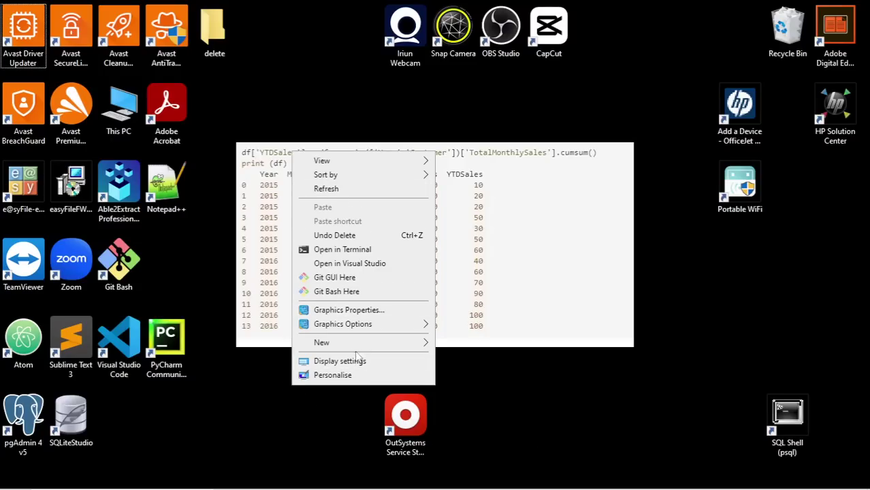
{"action": "mouse_move", "coordinate": [360, 344]}
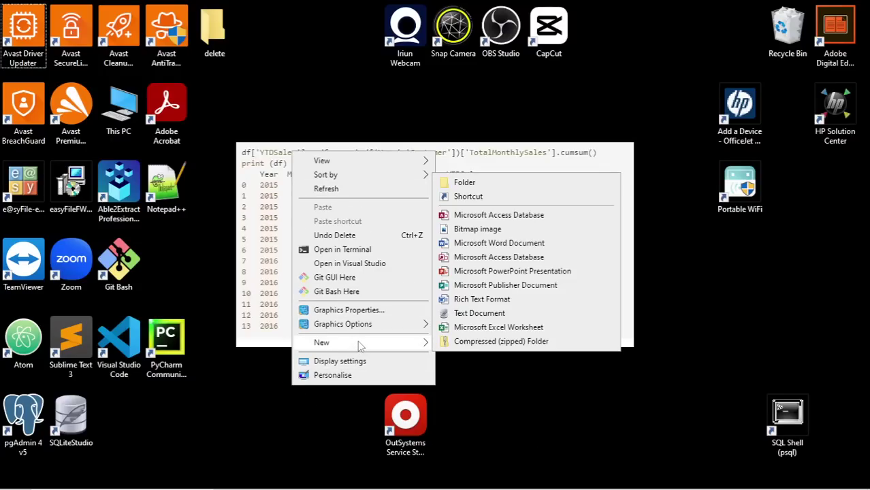
{"action": "left_click", "coordinate": [477, 327]}
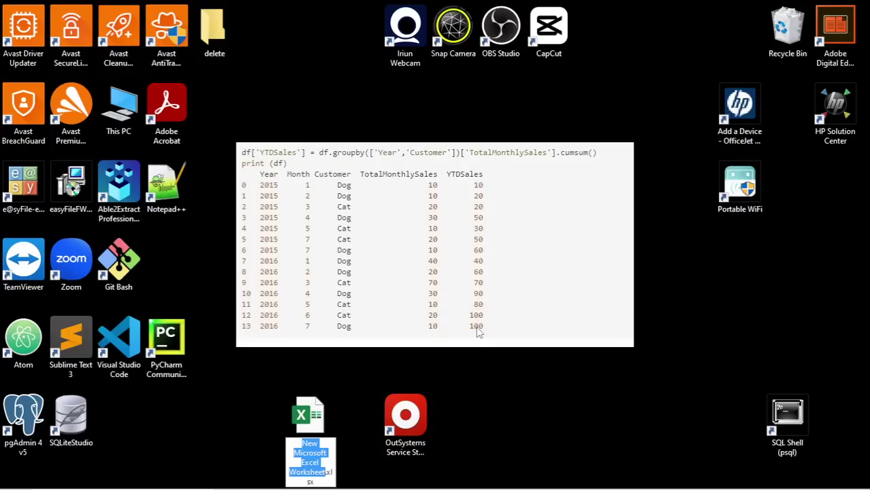
{"action": "type", "text": "datbase"}
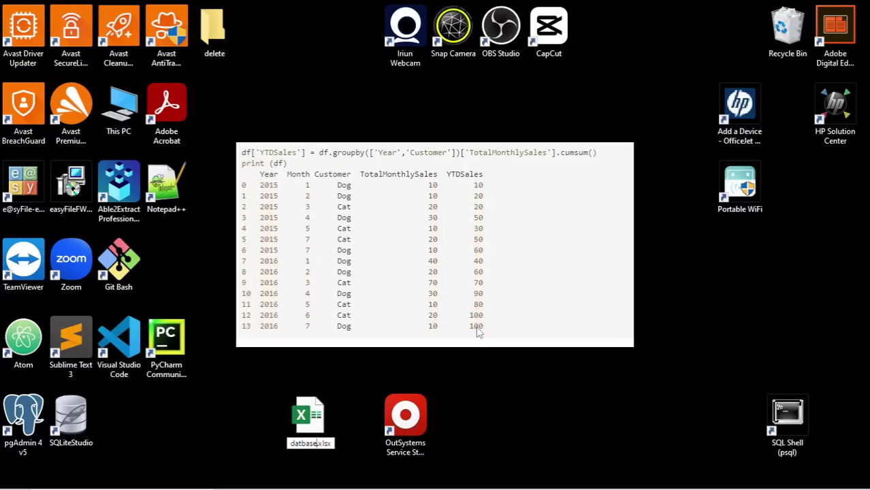
{"action": "type", "text": "_all_com"}
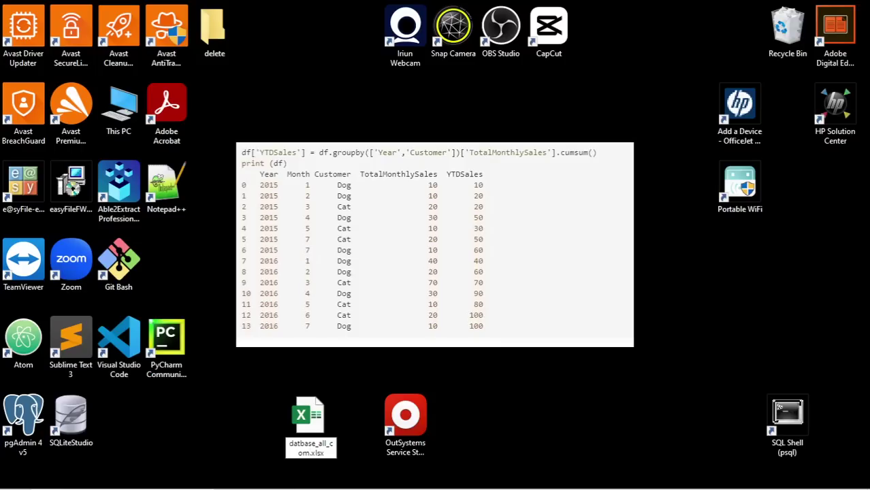
{"action": "type", "text": "panies"}
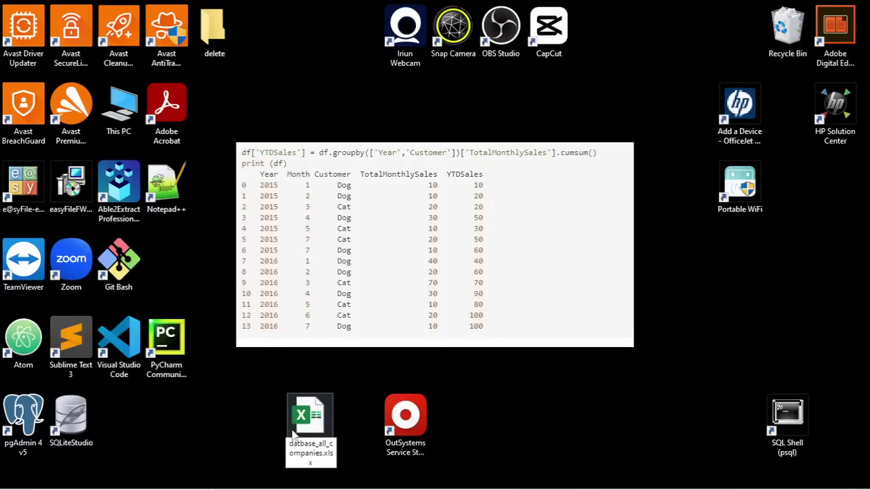
Step: Correct the workbook's file name to database_all_companies and move its icon to the empty upper area of the desktop
{"action": "left_click", "coordinate": [300, 443]}
{"action": "type", "text": "ata"}
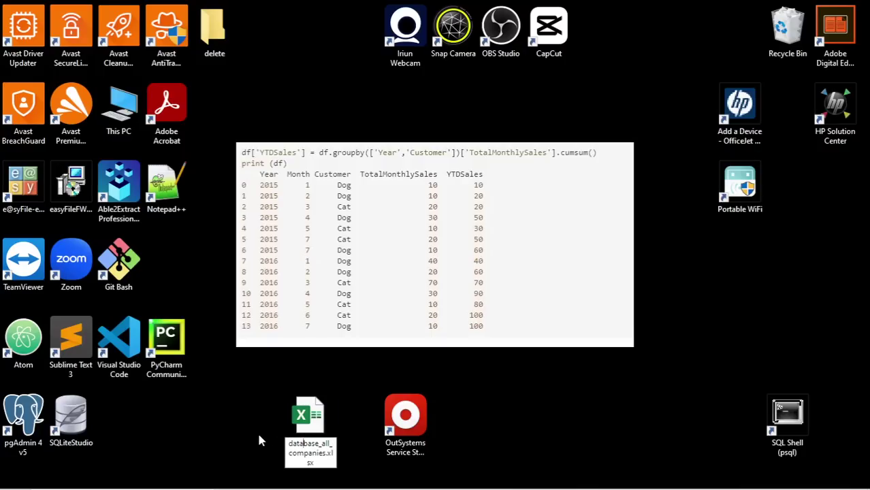
{"action": "key", "text": "Return"}
{"action": "left_click_drag", "start_coordinate": [316, 429], "coordinate": [320, 104]}
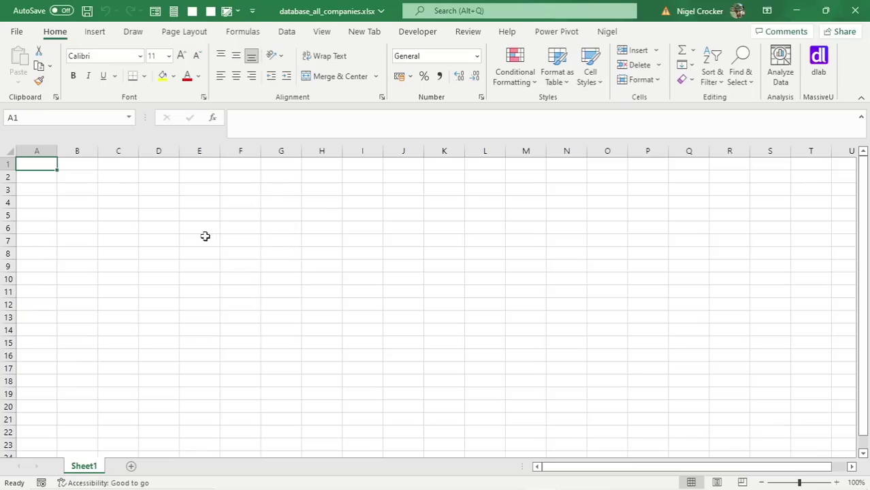
Step: Create a table without existing headers over the range B2:G15 on Sheet1
{"action": "left_click_drag", "start_coordinate": [75, 178], "coordinate": [272, 341]}
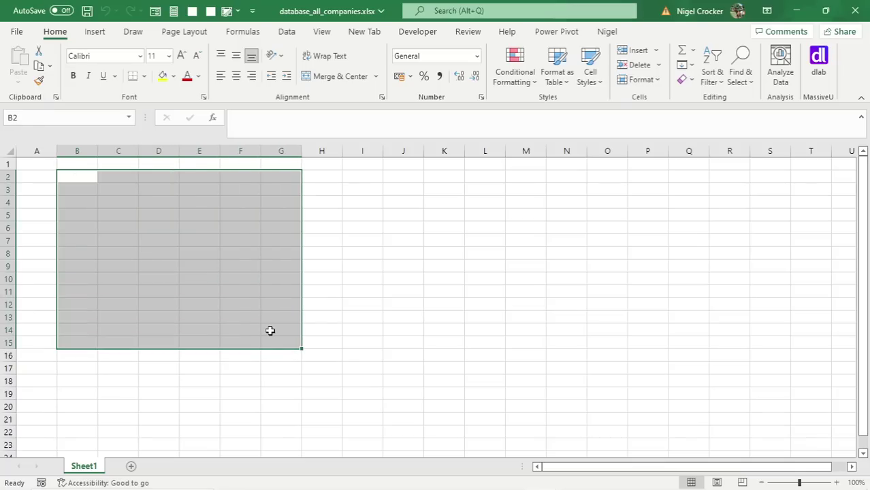
{"action": "key", "text": "ctrl+t"}
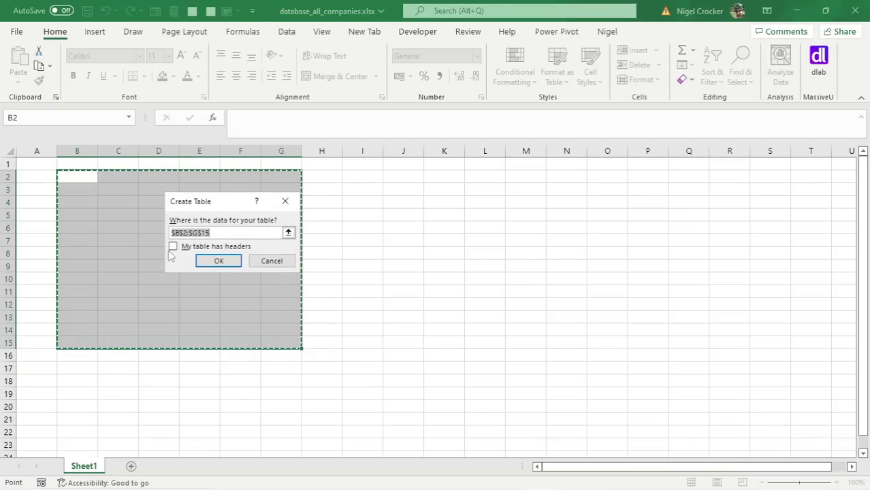
{"action": "left_click", "coordinate": [219, 262]}
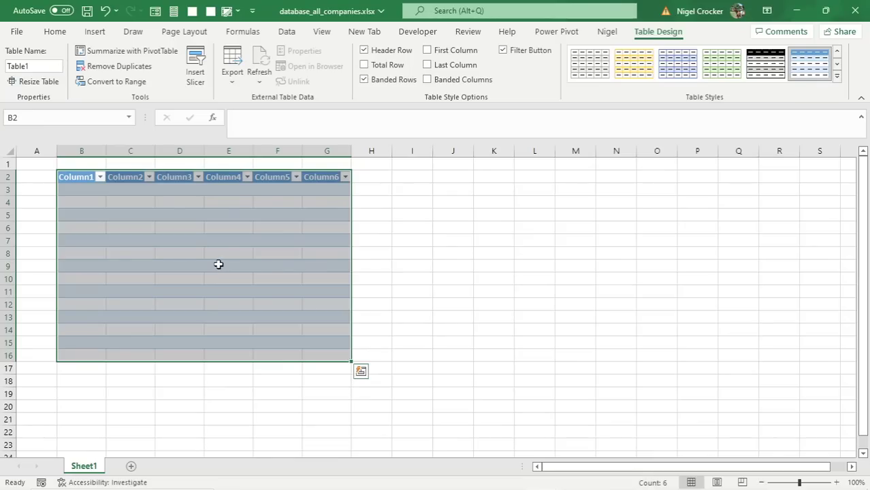
Step: Add a second sheet and create a table without existing headers over its range B2:H15
{"action": "left_click", "coordinate": [132, 467]}
{"action": "left_click_drag", "start_coordinate": [72, 178], "coordinate": [307, 326]}
{"action": "key", "text": "ctrl+t"}
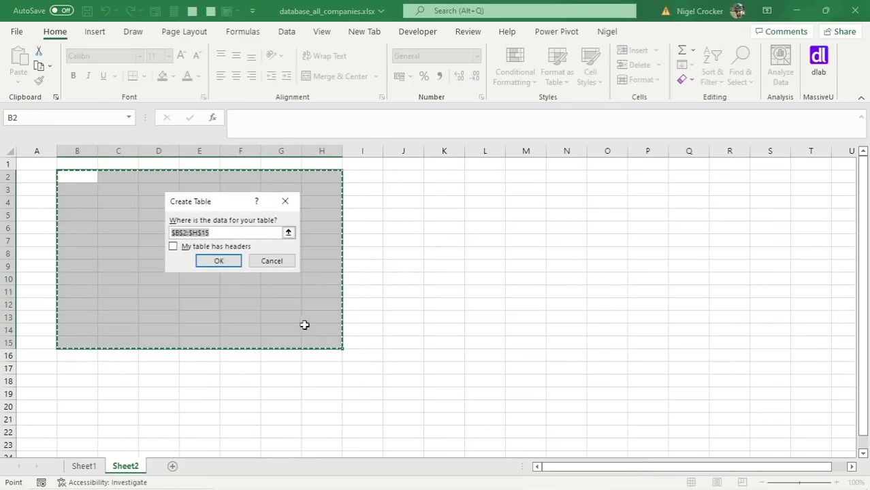
{"action": "left_click", "coordinate": [228, 261]}
Step: Add a third sheet and create a table without existing headers over its range B2:H18
{"action": "left_click", "coordinate": [173, 467]}
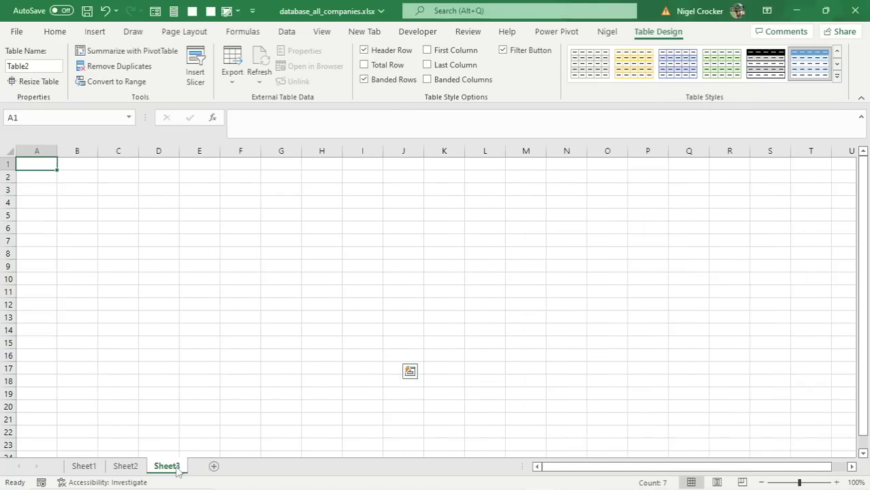
{"action": "left_click_drag", "start_coordinate": [81, 175], "coordinate": [307, 378]}
{"action": "key", "text": "ctrl+t"}
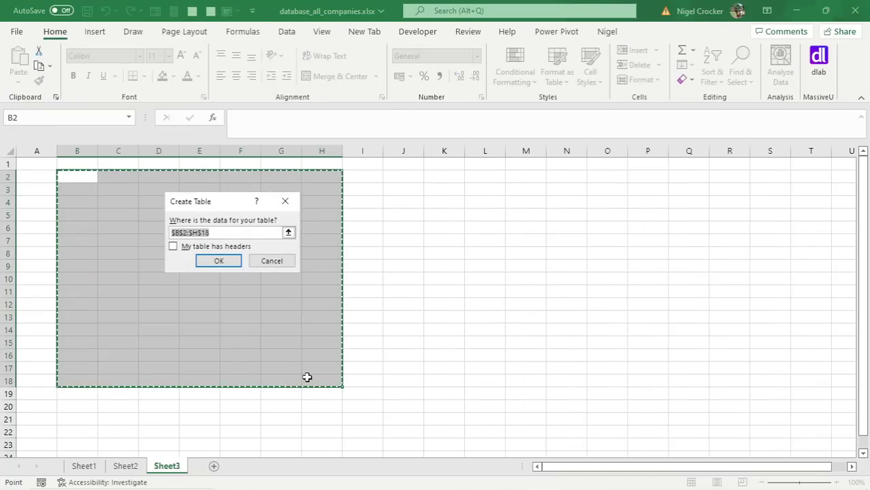
{"action": "key", "text": "Return"}
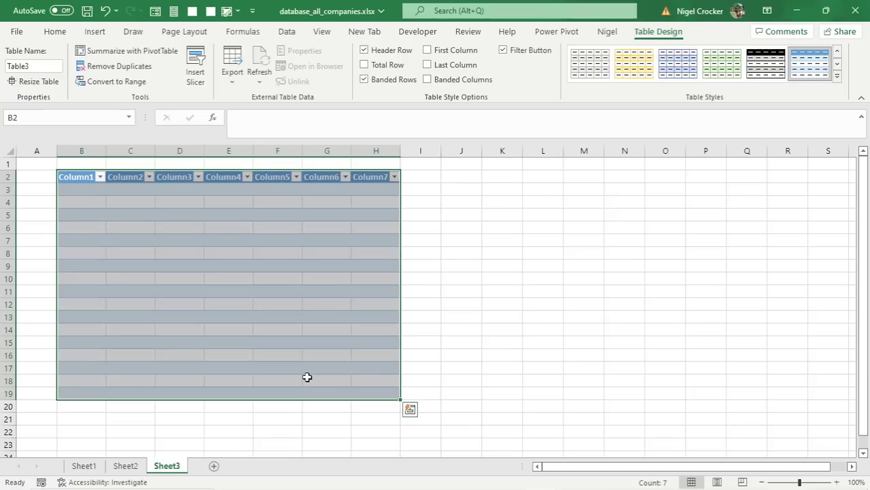
{"action": "left_click", "coordinate": [285, 351]}
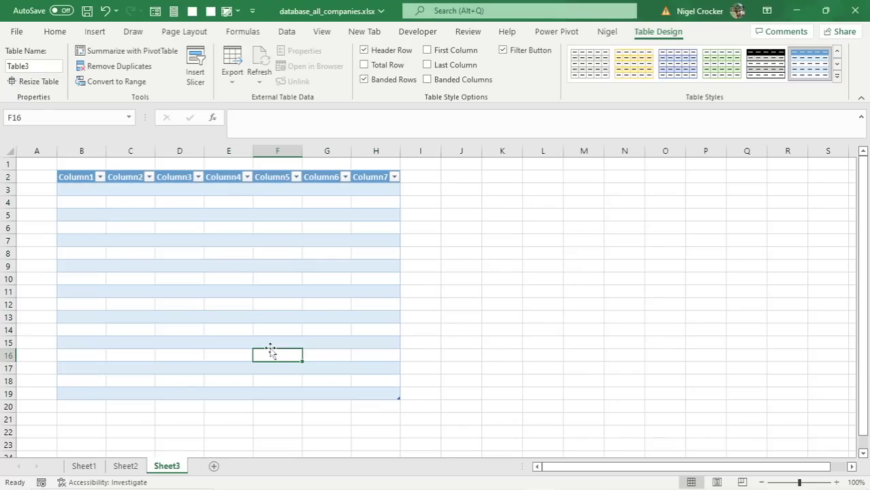
Step: Review the empty tables on Sheet1, Sheet2 and Sheet3
{"action": "left_click", "coordinate": [84, 466]}
{"action": "left_click", "coordinate": [125, 466]}
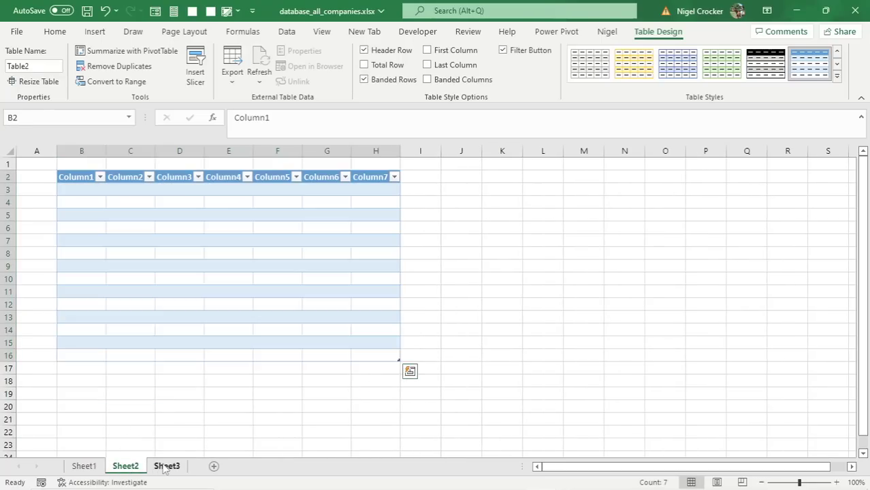
{"action": "key", "text": "ctrl+Page_Up"}
{"action": "left_click", "coordinate": [139, 469]}
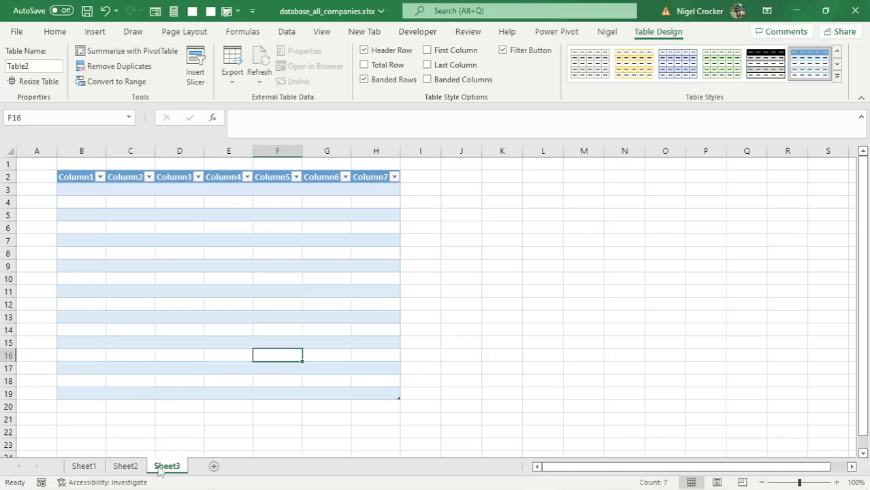
{"action": "left_click", "coordinate": [94, 468]}
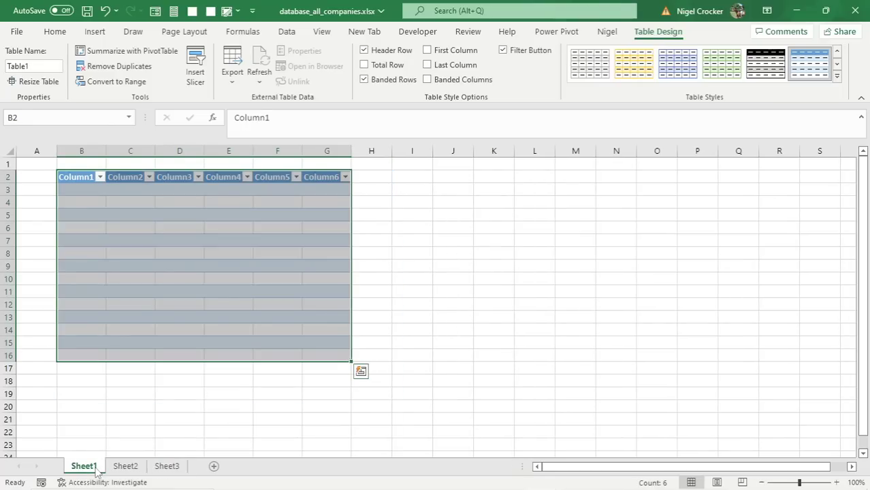
{"action": "left_click", "coordinate": [95, 203]}
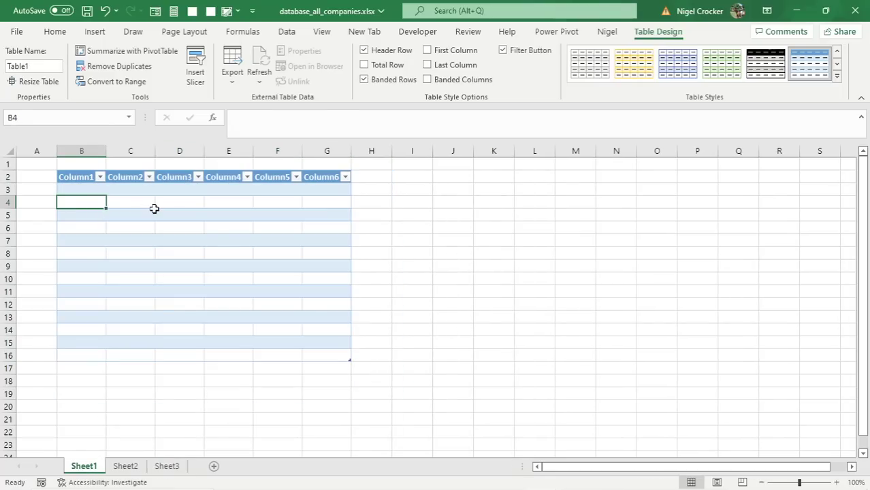
{"action": "left_click", "coordinate": [82, 179]}
{"action": "left_click", "coordinate": [151, 208]}
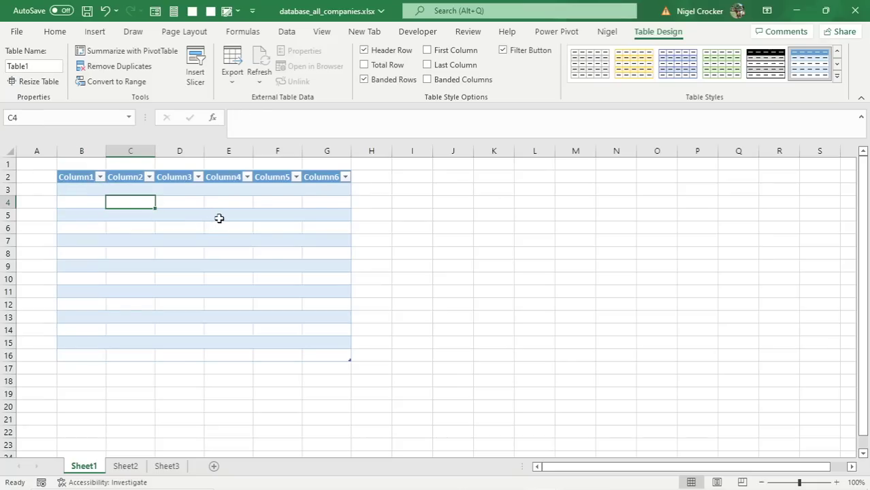
{"action": "left_click", "coordinate": [243, 214]}
{"action": "left_click", "coordinate": [286, 226]}
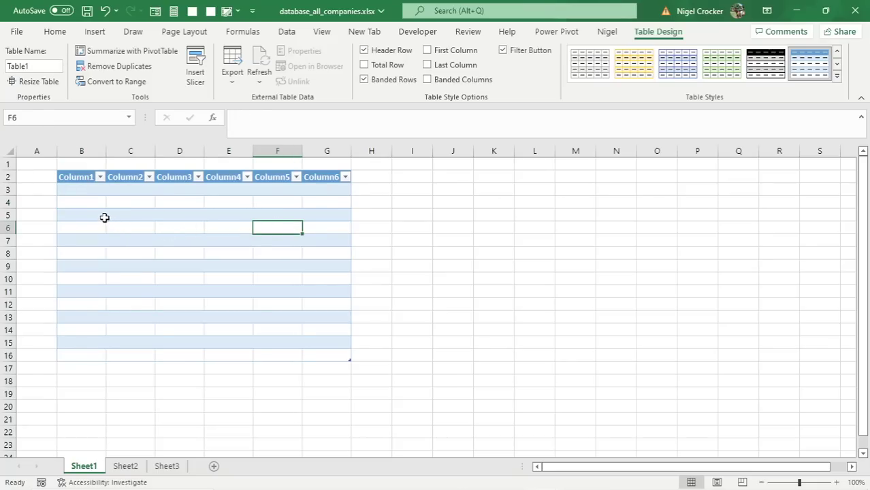
{"action": "left_click", "coordinate": [95, 199]}
{"action": "left_click", "coordinate": [125, 466]}
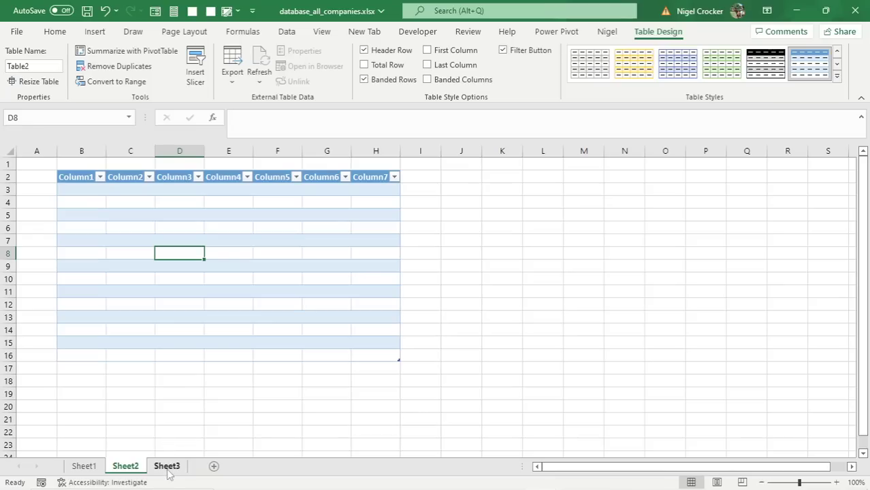
{"action": "left_click", "coordinate": [167, 466]}
{"action": "left_click", "coordinate": [180, 314]}
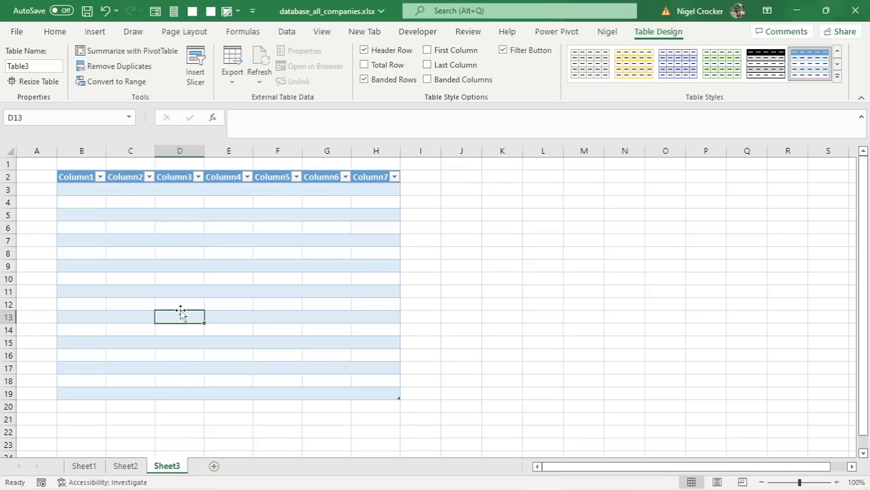
Step: Examine the columns and first-row cells of the Sheet1 table
{"action": "left_click", "coordinate": [85, 467]}
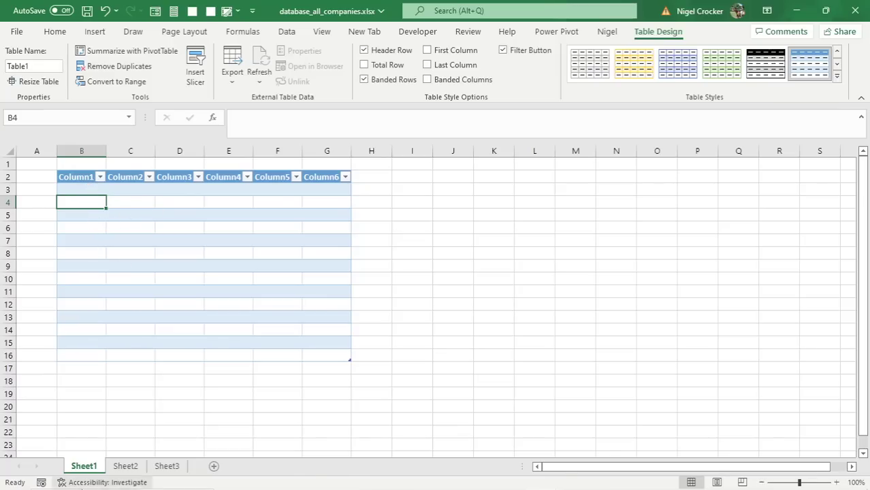
{"action": "mouse_move", "coordinate": [114, 477]}
{"action": "left_click", "coordinate": [168, 215]}
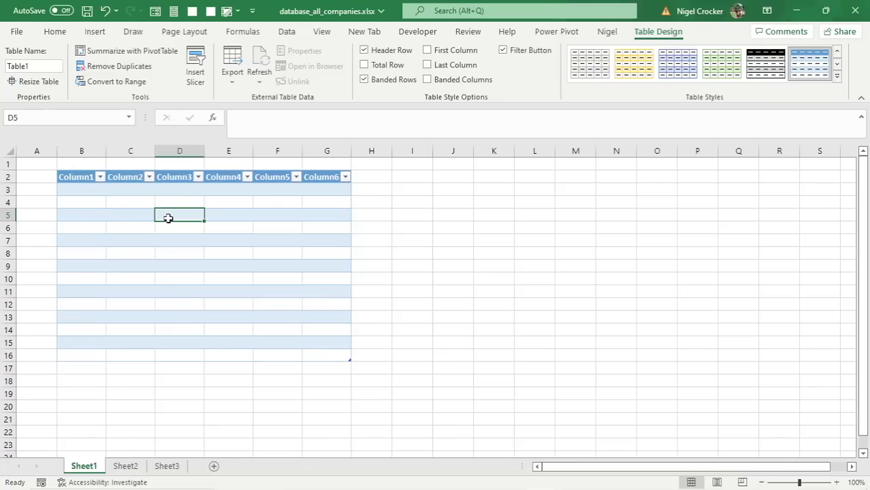
{"action": "left_click", "coordinate": [89, 190]}
{"action": "left_click_drag", "start_coordinate": [89, 190], "coordinate": [89, 353]}
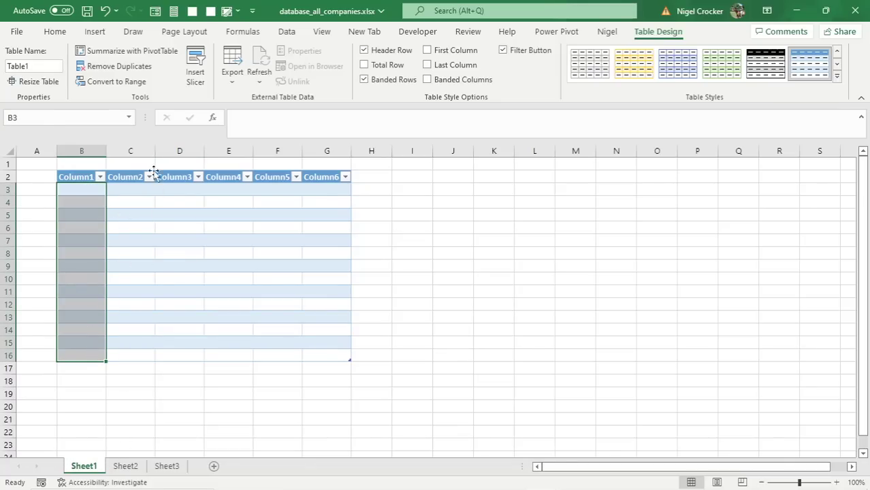
{"action": "left_click", "coordinate": [87, 189]}
{"action": "left_click", "coordinate": [137, 188]}
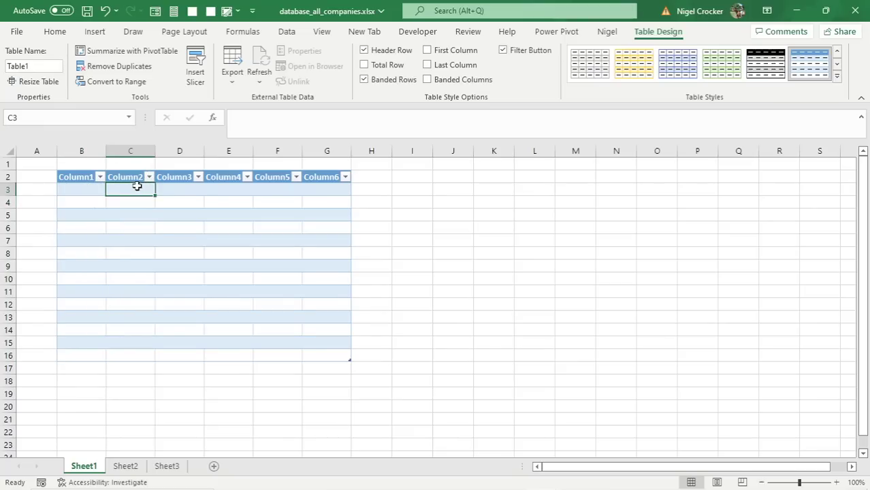
{"action": "left_click", "coordinate": [173, 187]}
{"action": "left_click_drag", "start_coordinate": [88, 191], "coordinate": [86, 353]}
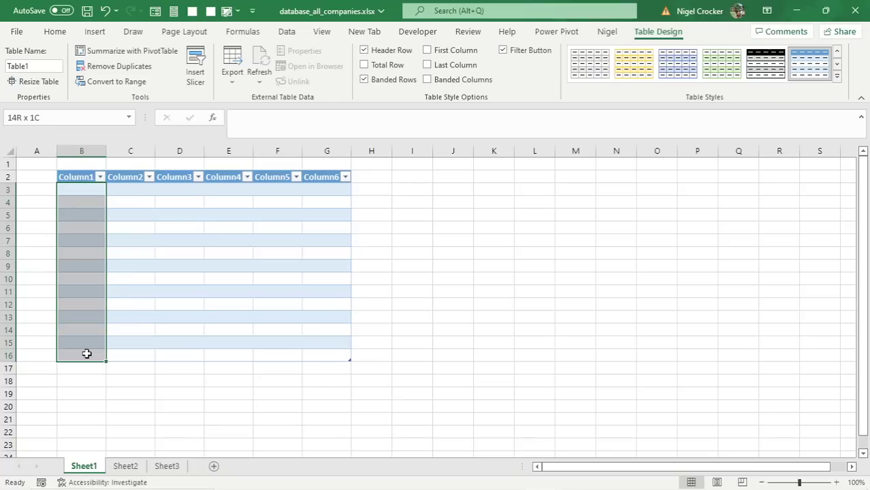
{"action": "left_click", "coordinate": [134, 299]}
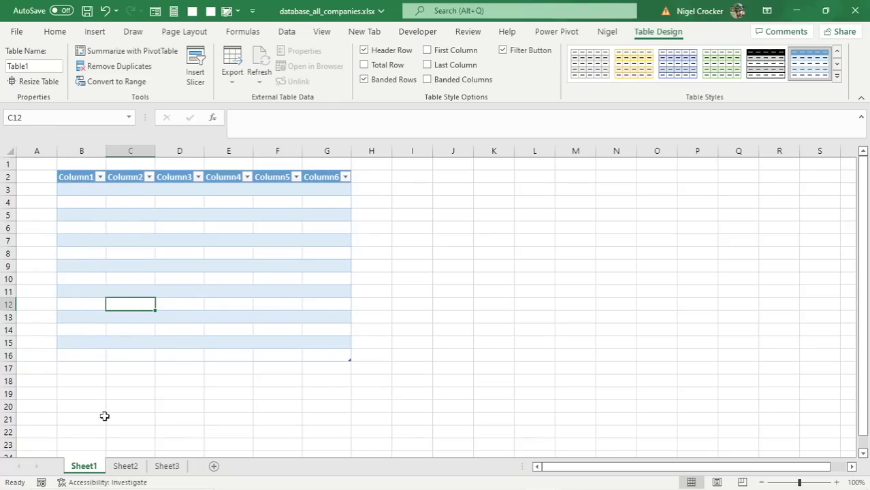
Step: Rename Sheet1 as geenral_ledger_codes
{"action": "right_click", "coordinate": [96, 469]}
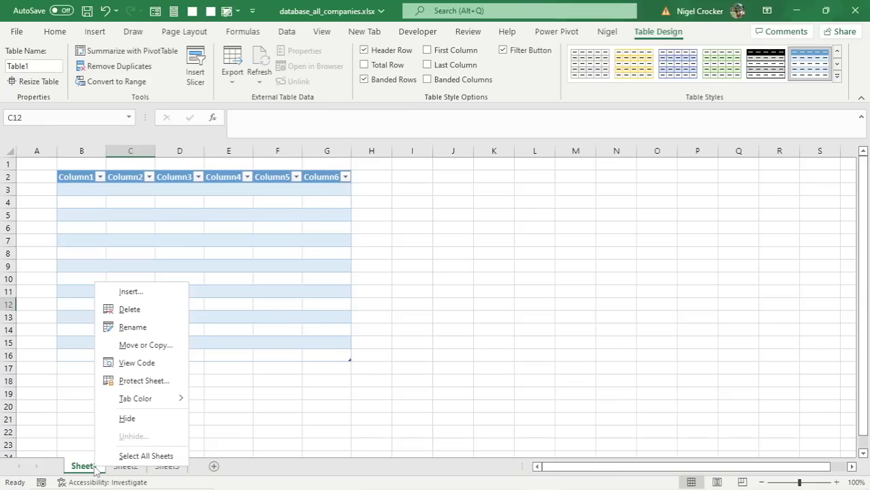
{"action": "left_click", "coordinate": [133, 327]}
{"action": "type", "text": "geenra"}
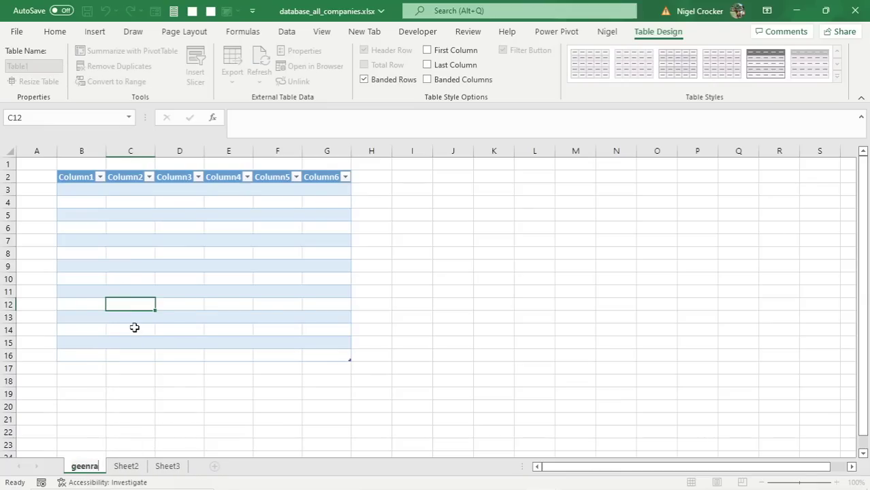
{"action": "type", "text": "l_ledger"}
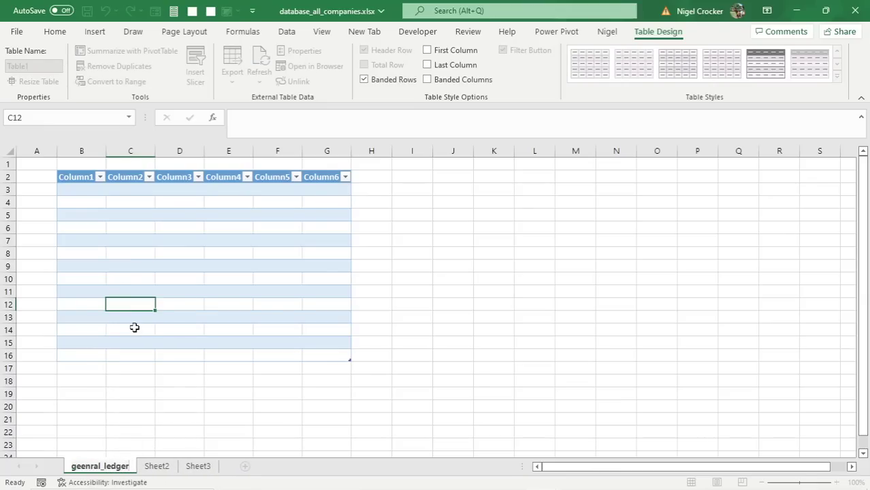
{"action": "type", "text": "_codes"}
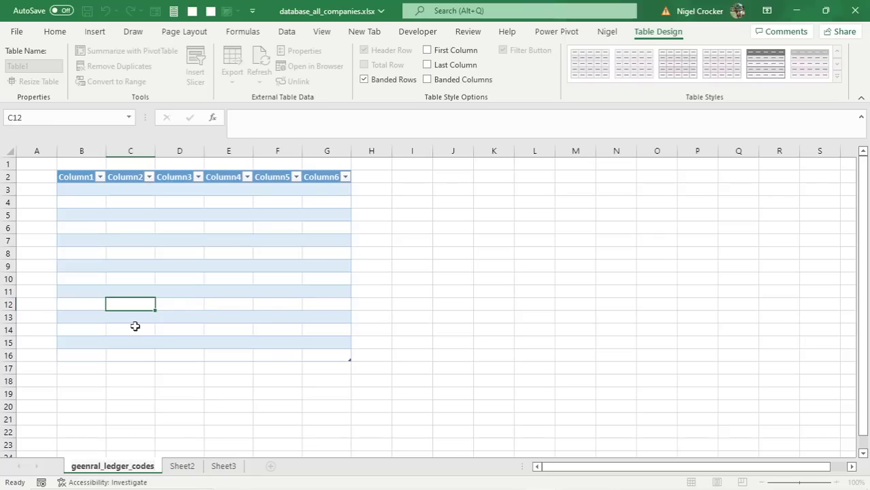
{"action": "left_click", "coordinate": [129, 237]}
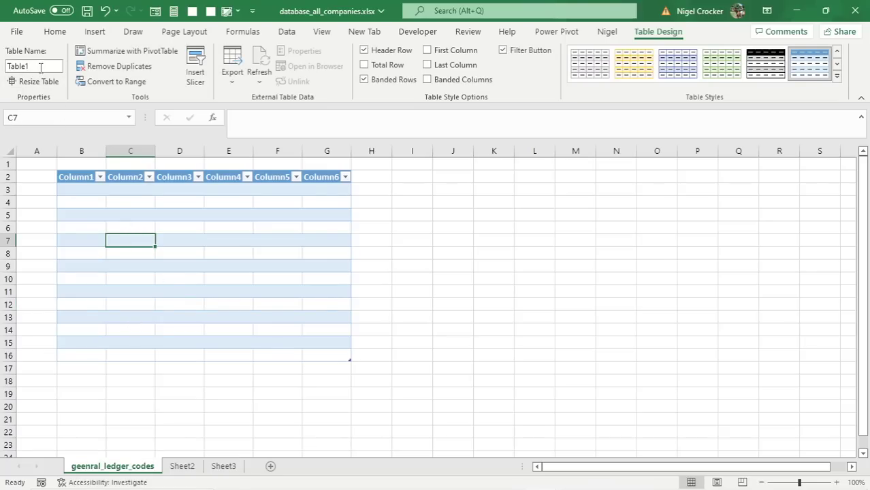
Step: Name the table on the geenral_ledger_codes sheet general_ledger_codes
{"action": "left_click", "coordinate": [139, 203]}
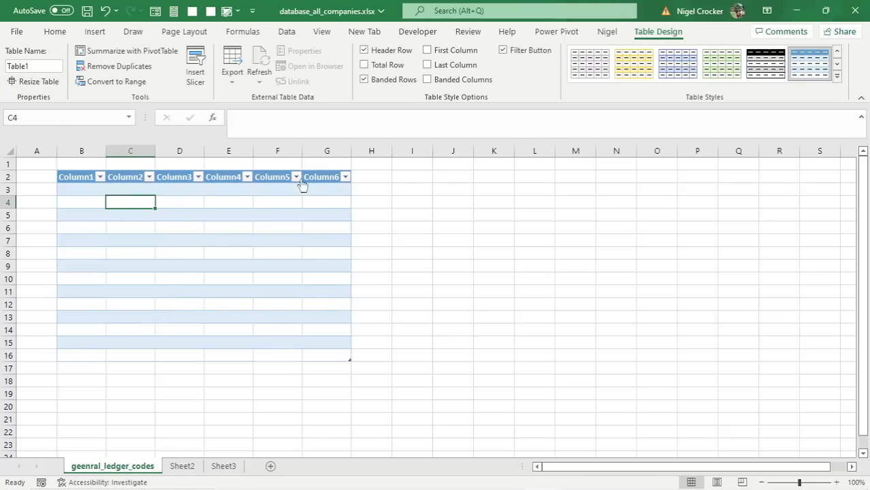
{"action": "left_click", "coordinate": [43, 66]}
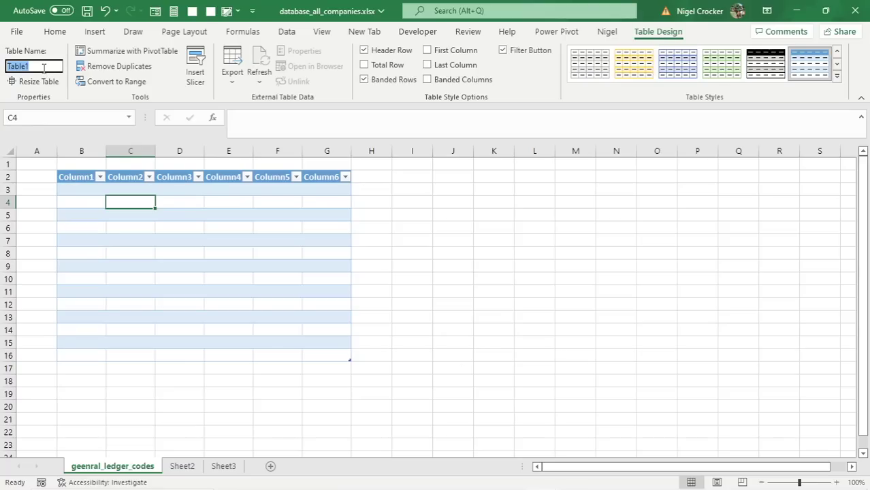
{"action": "type", "text": "gener"}
{"action": "type", "text": "al_ledger_codes"}
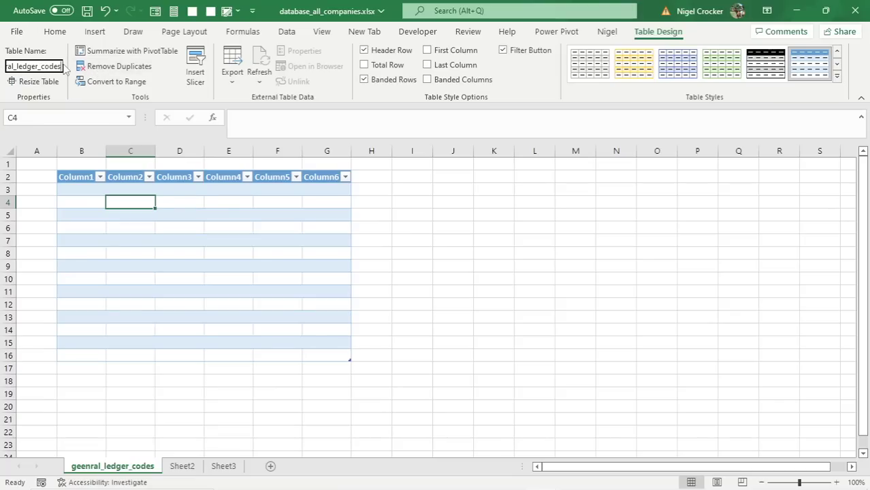
Step: Copy the table's name and use it to correct the misspelled sheet name to general_ledger_codes
{"action": "left_click_drag", "start_coordinate": [56, 66], "coordinate": [2, 64]}
{"action": "key", "text": "ctrl+c"}
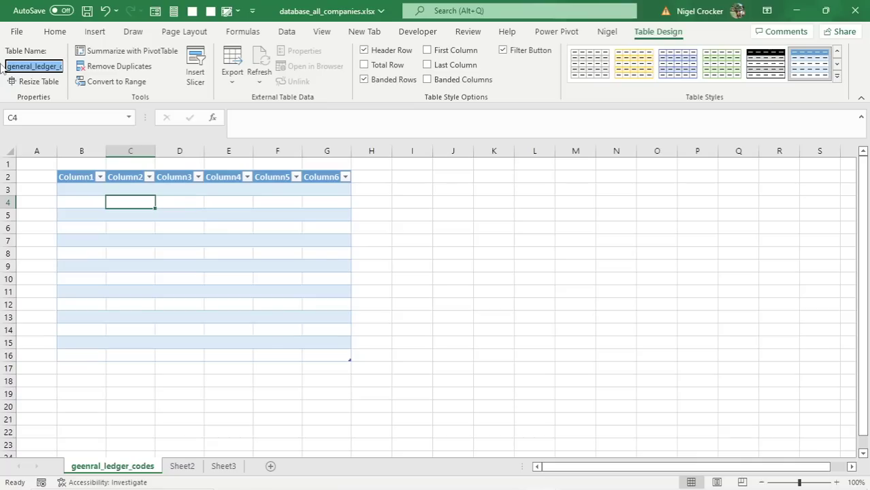
{"action": "left_click", "coordinate": [133, 408]}
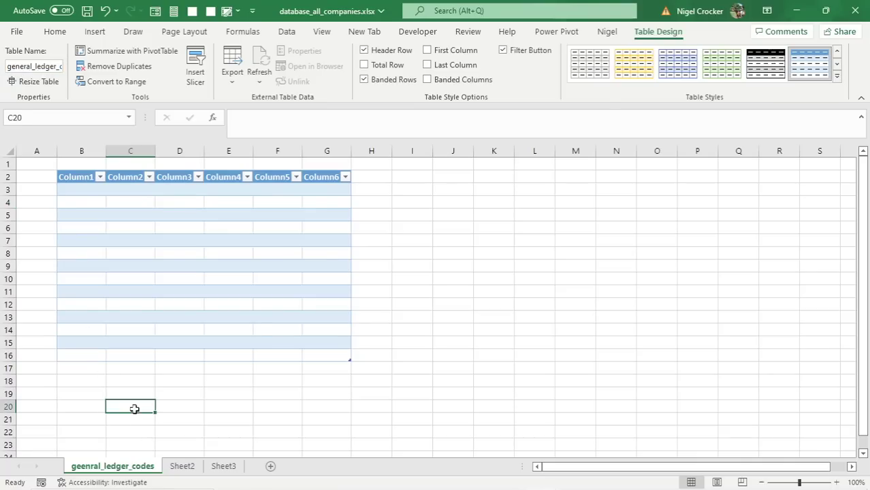
{"action": "right_click", "coordinate": [136, 468]}
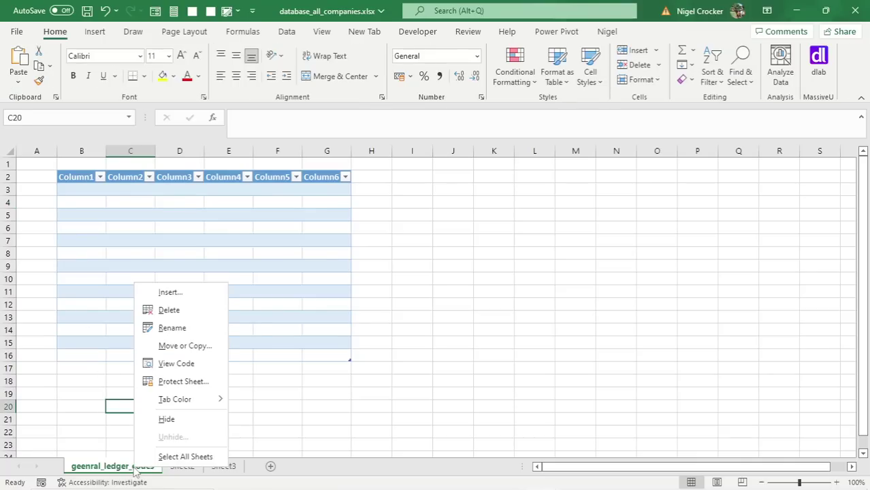
{"action": "left_click", "coordinate": [177, 329]}
{"action": "key", "text": "ctrl+v"}
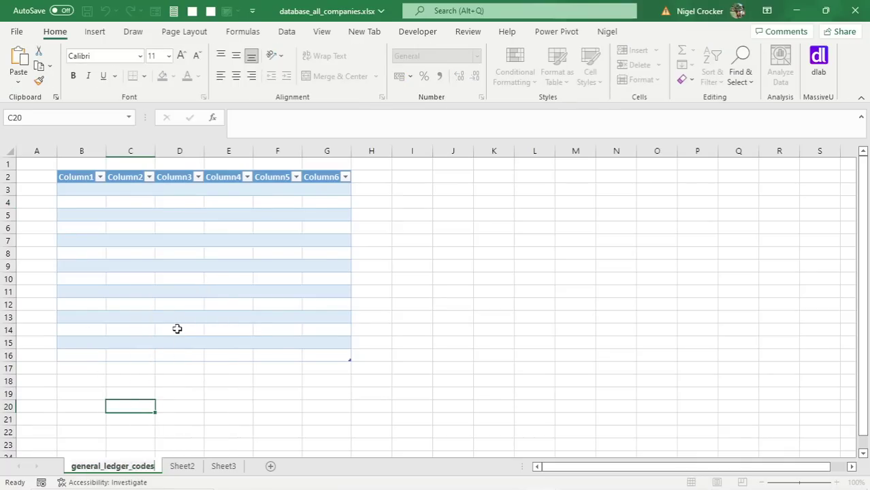
{"action": "left_click", "coordinate": [168, 295]}
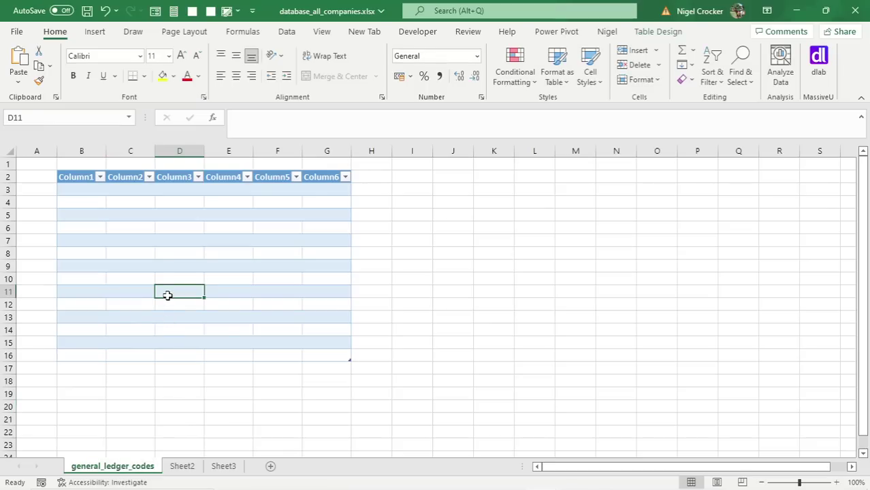
Step: Change the header of the table's first column to id
{"action": "left_click", "coordinate": [80, 177]}
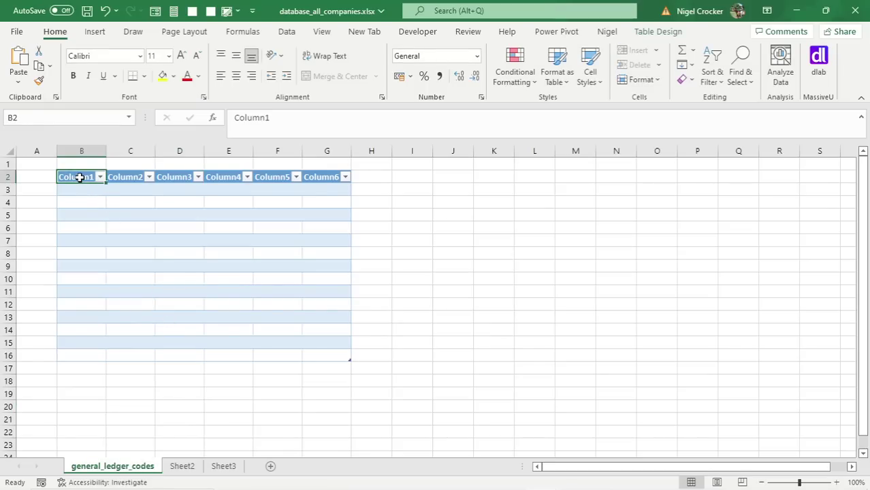
{"action": "type", "text": "id"}
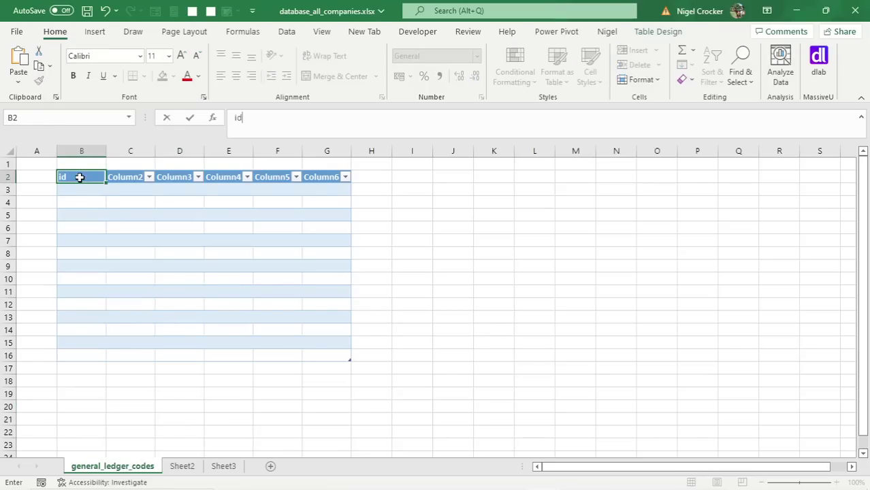
{"action": "key", "text": "Return"}
Step: Format the id column's cells B3:B16 as Number with 0 decimal places
{"action": "left_click_drag", "start_coordinate": [100, 189], "coordinate": [79, 356]}
{"action": "key", "text": "ctrl+1"}
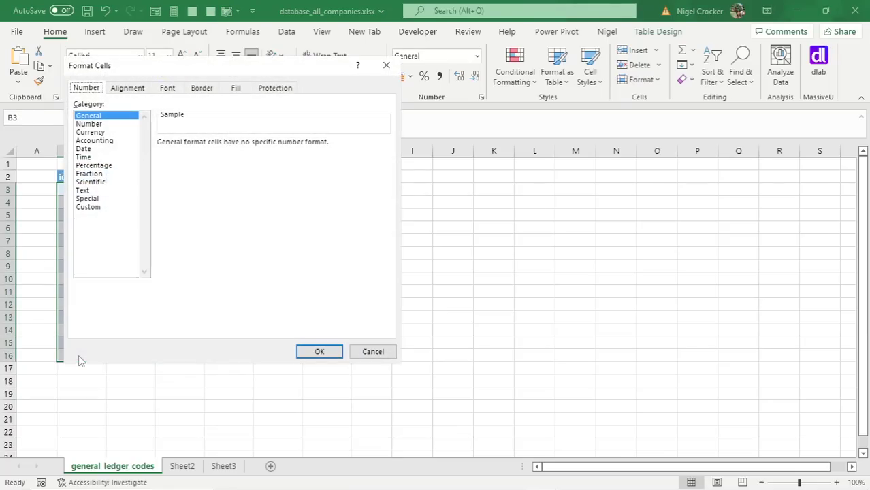
{"action": "left_click", "coordinate": [89, 125]}
{"action": "left_click", "coordinate": [244, 146]}
{"action": "left_click", "coordinate": [243, 146]}
{"action": "left_click", "coordinate": [321, 351]}
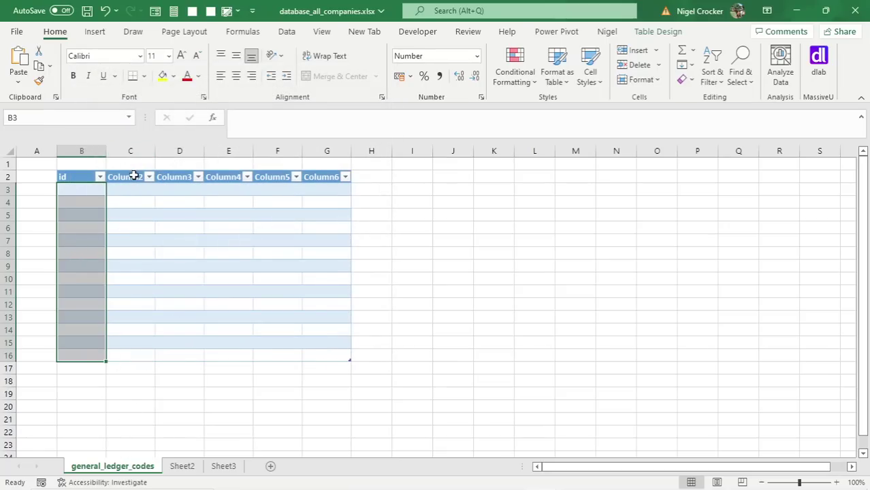
Step: Enter category1 as the second column's header and fill the series across to category4 in F2
{"action": "left_click", "coordinate": [133, 176]}
{"action": "type", "text": "category"}
{"action": "key", "text": "Return"}
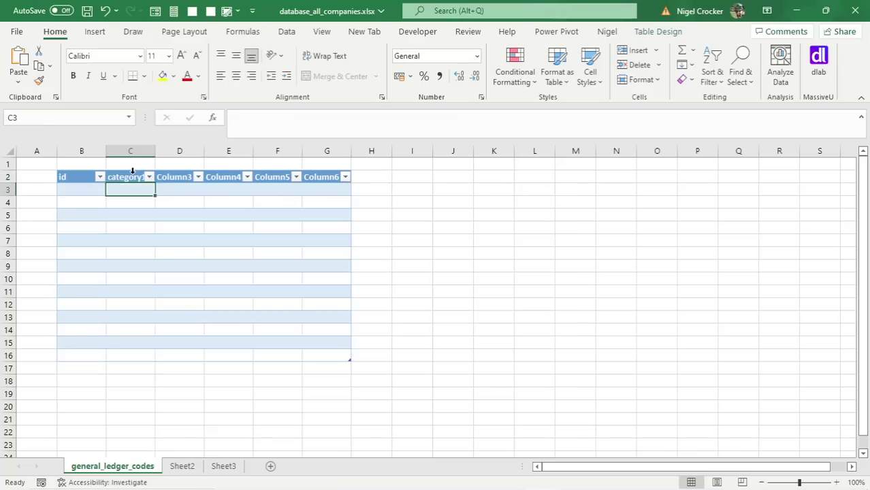
{"action": "left_click", "coordinate": [136, 178]}
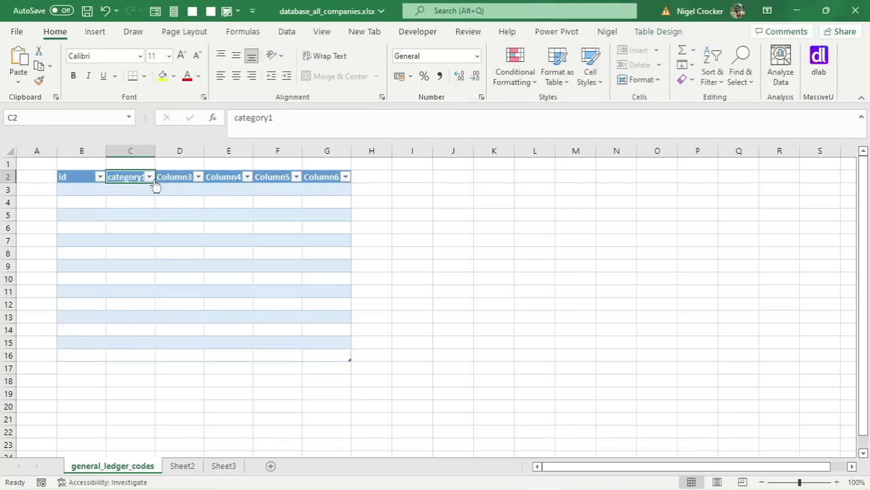
{"action": "left_click_drag", "start_coordinate": [154, 182], "coordinate": [275, 177]}
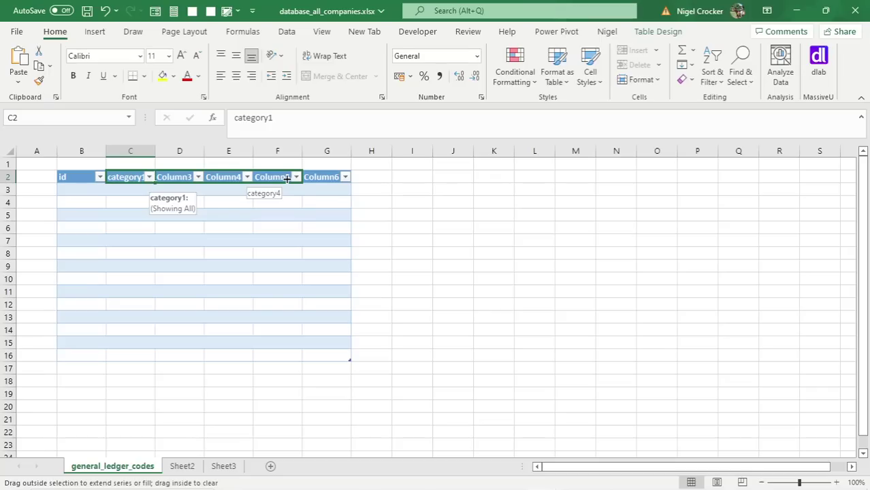
{"action": "left_click_drag", "start_coordinate": [287, 178], "coordinate": [286, 177]}
Step: Change the header of the table's last column, in G2, to general_ledger
{"action": "left_click", "coordinate": [320, 178]}
{"action": "type", "text": "general"}
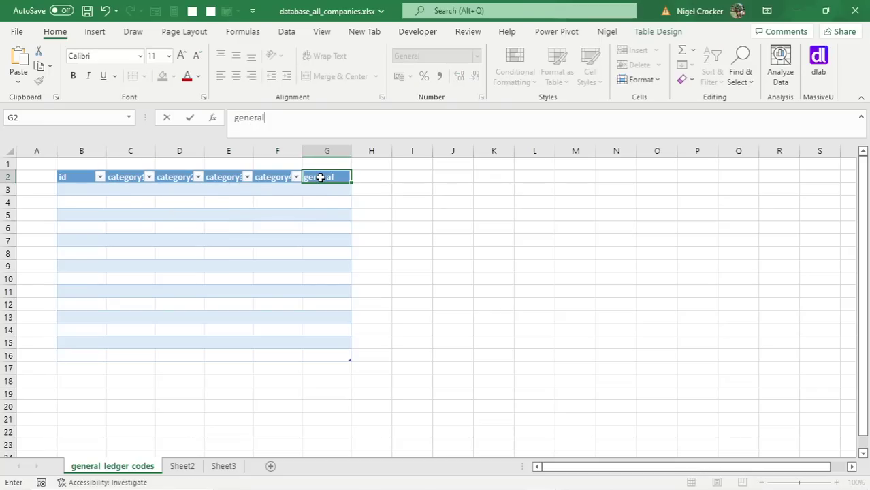
{"action": "type", "text": "_ledger"}
{"action": "key", "text": "Return"}
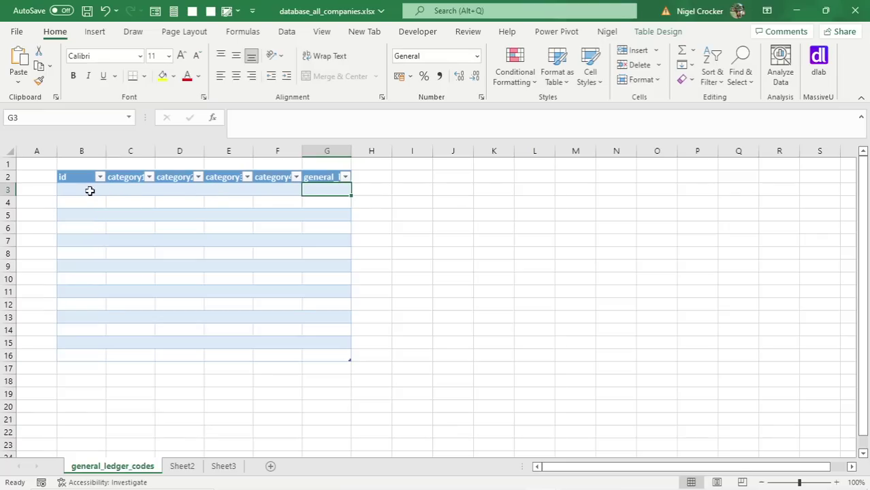
Step: Check the number format applied to the id column's cells B3:B16
{"action": "left_click_drag", "start_coordinate": [89, 190], "coordinate": [94, 354]}
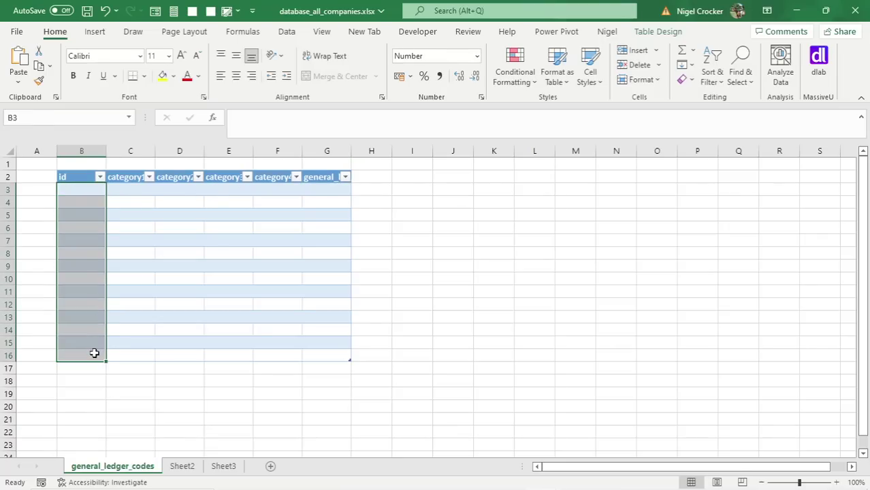
{"action": "key", "text": "ctrl+1"}
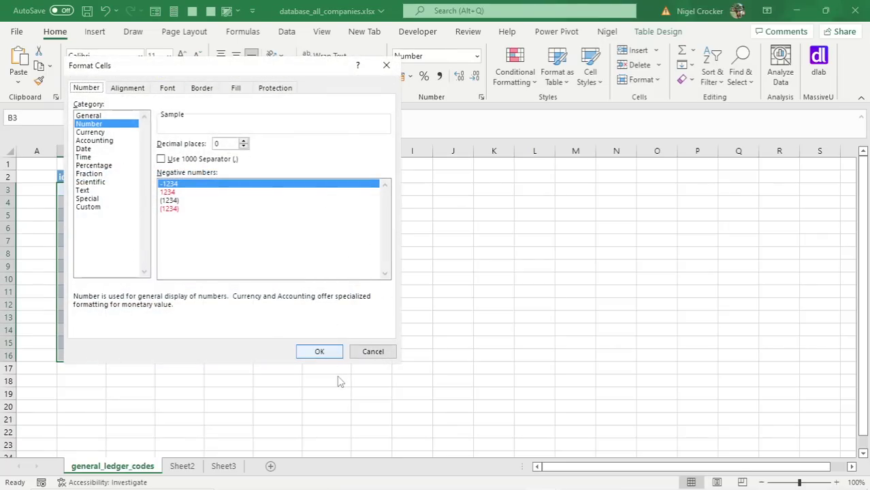
{"action": "left_click", "coordinate": [320, 351]}
Step: Format the cells of the category1 to general_ledger columns, C3:G16, as Text
{"action": "left_click_drag", "start_coordinate": [139, 188], "coordinate": [341, 356]}
{"action": "key", "text": "ctrl+1"}
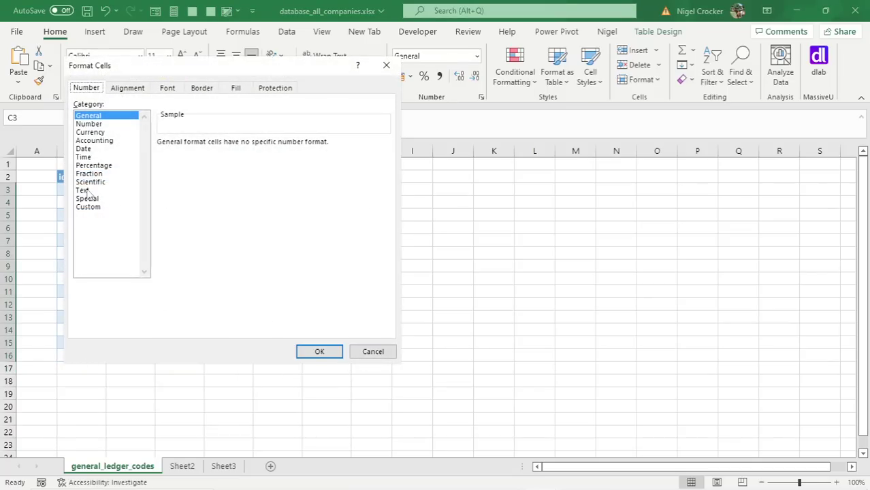
{"action": "left_click", "coordinate": [83, 190]}
{"action": "left_click", "coordinate": [319, 352]}
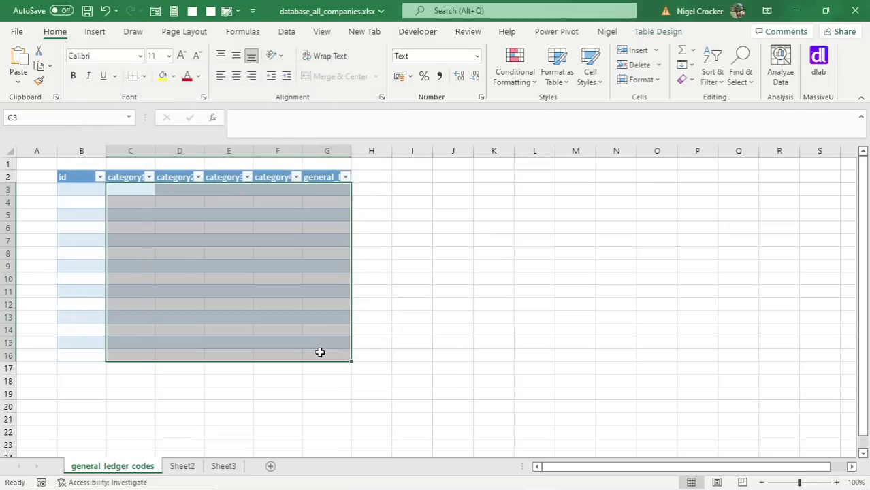
{"action": "left_click", "coordinate": [280, 304]}
Step: Widen columns C to G so the category and general_ledger headers fit in full
{"action": "left_click_drag", "start_coordinate": [351, 151], "coordinate": [385, 150]}
{"action": "left_click_drag", "start_coordinate": [303, 151], "coordinate": [322, 150]}
{"action": "left_click_drag", "start_coordinate": [253, 151], "coordinate": [274, 150]}
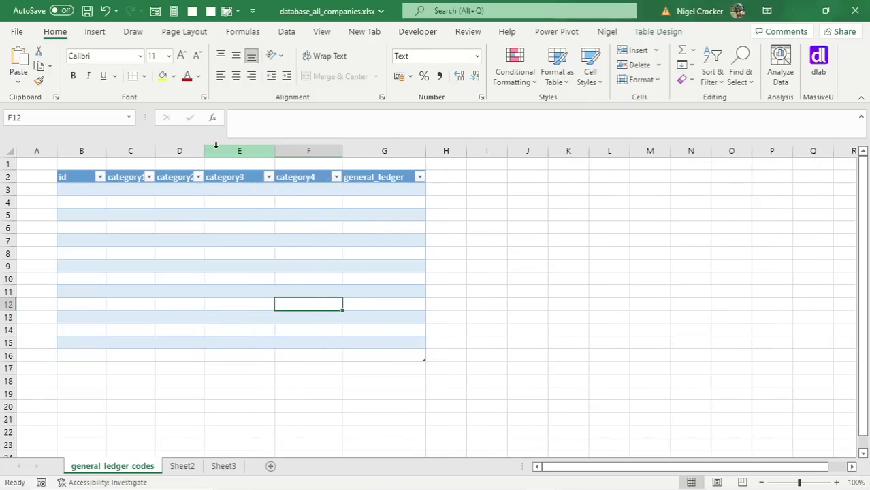
{"action": "left_click_drag", "start_coordinate": [205, 148], "coordinate": [214, 149]}
{"action": "left_click_drag", "start_coordinate": [155, 150], "coordinate": [162, 150]}
{"action": "left_click", "coordinate": [218, 232]}
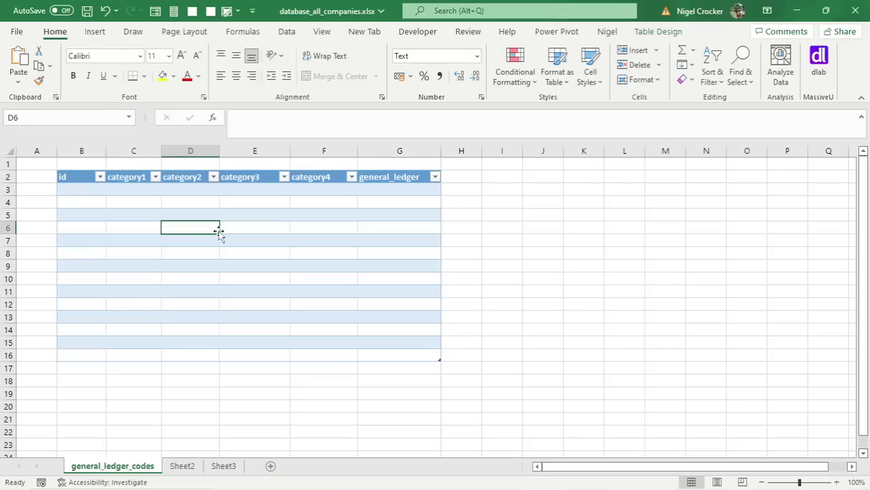
Step: Add the general_ledger_codes table to the Power Pivot data model and enlarge its box in the diagram view to show every field
{"action": "left_click", "coordinate": [546, 35]}
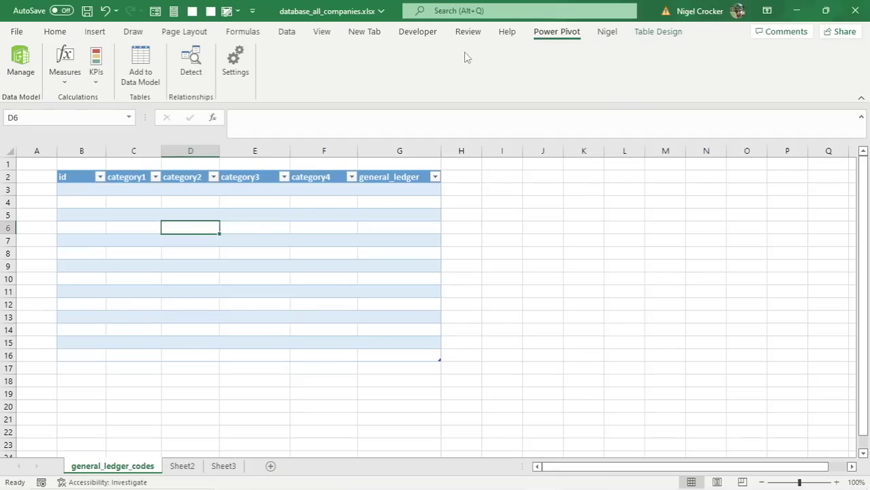
{"action": "left_click", "coordinate": [140, 74]}
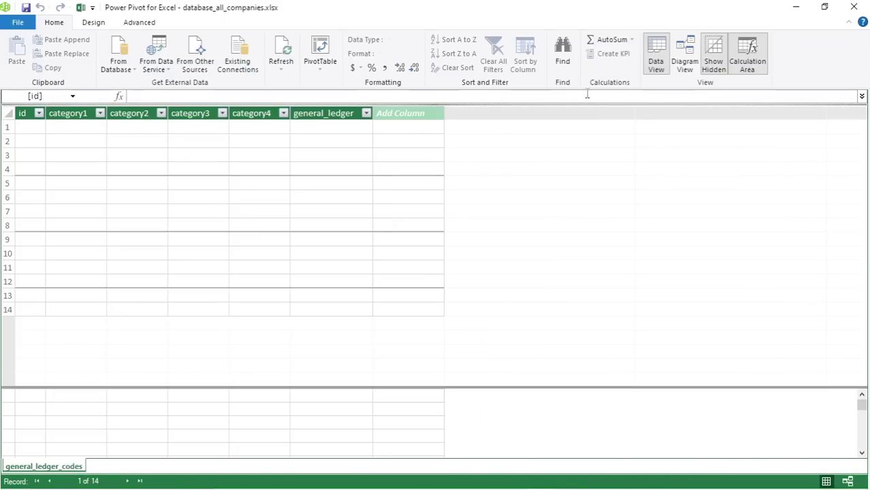
{"action": "left_click", "coordinate": [685, 57]}
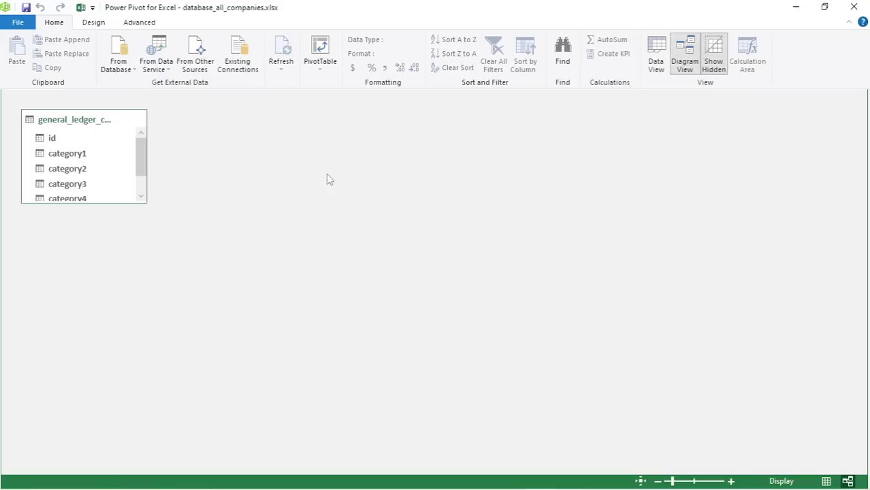
{"action": "left_click_drag", "start_coordinate": [146, 168], "coordinate": [283, 179]}
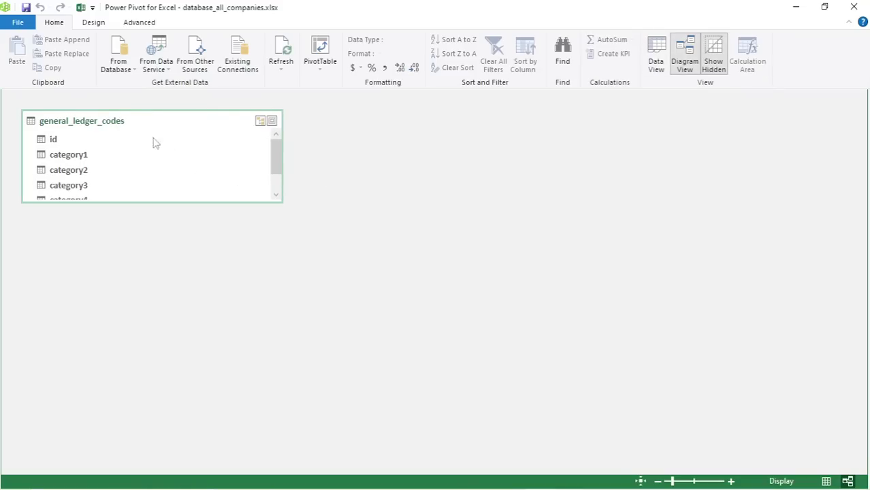
{"action": "left_click_drag", "start_coordinate": [130, 202], "coordinate": [115, 265]}
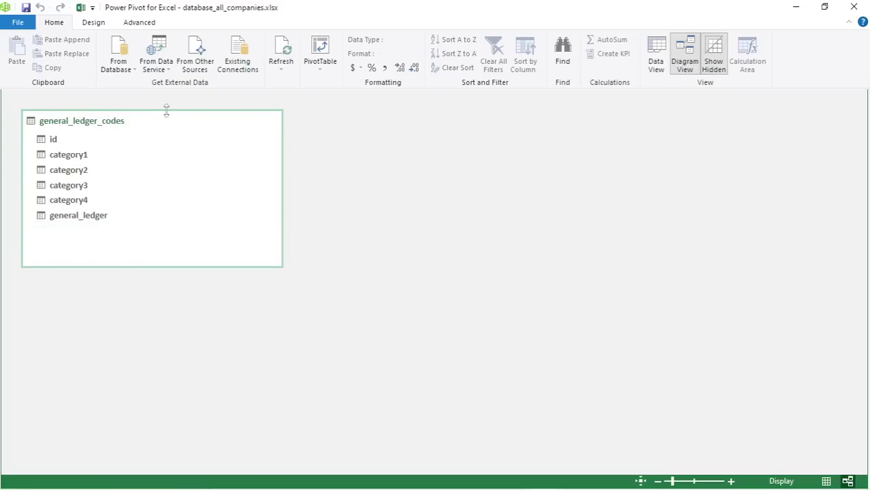
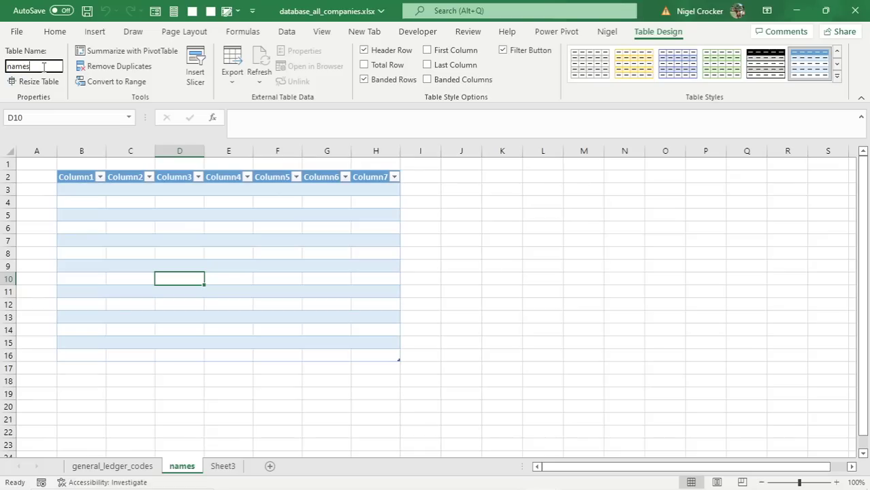
Step: Name the table on the names sheet names and change its first column header to id
{"action": "key", "text": "Return"}
{"action": "left_click", "coordinate": [157, 245]}
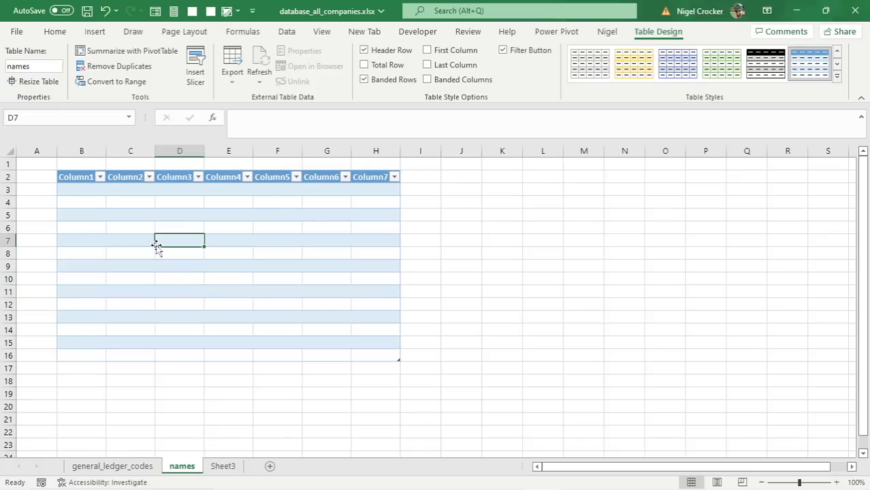
{"action": "left_click", "coordinate": [81, 177]}
{"action": "type", "text": "i"}
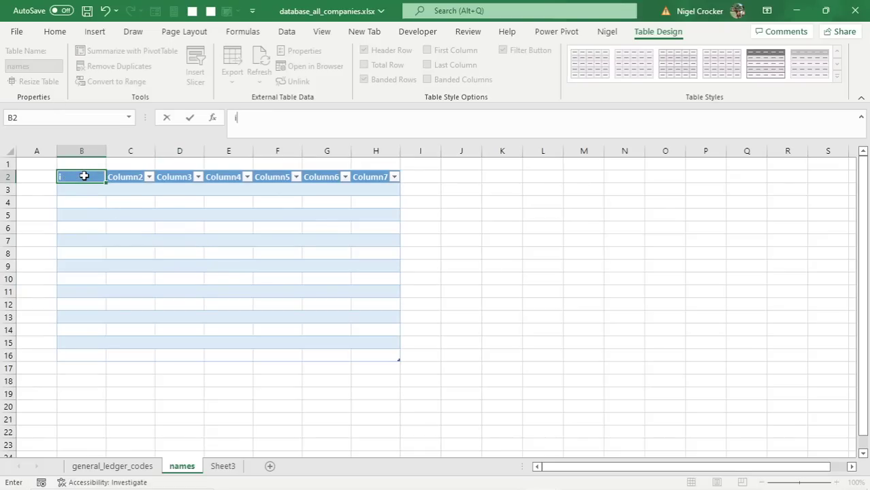
{"action": "type", "text": "d"}
{"action": "key", "text": "Return"}
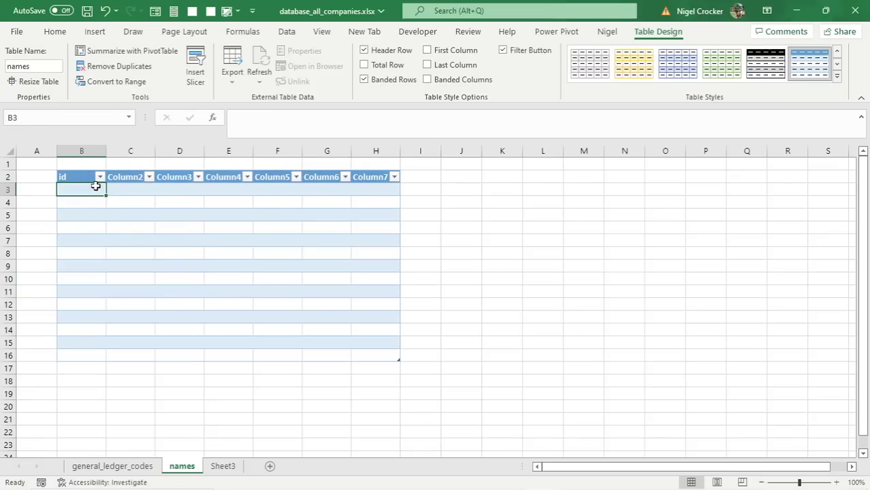
Step: Format the names table's id cells B3:B16 as Number with 0 decimal places
{"action": "left_click_drag", "start_coordinate": [93, 189], "coordinate": [76, 352]}
{"action": "key", "text": "ctrl+1"}
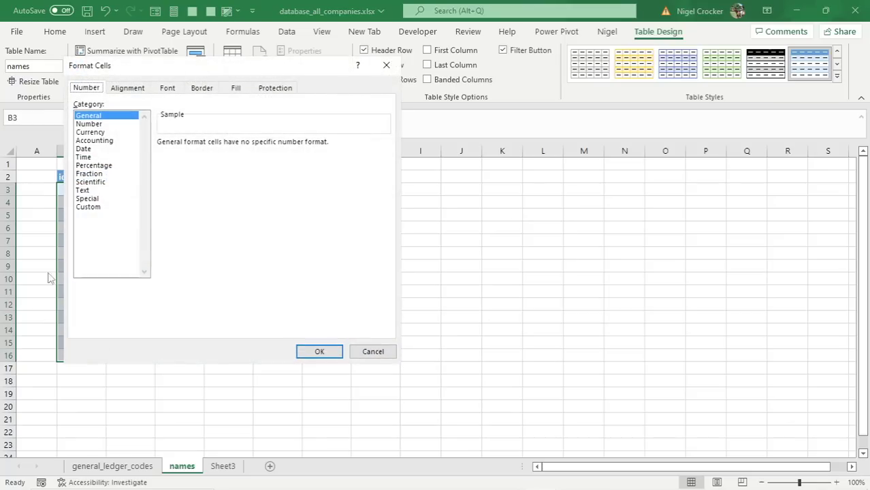
{"action": "left_click", "coordinate": [88, 124]}
{"action": "left_click", "coordinate": [243, 146]}
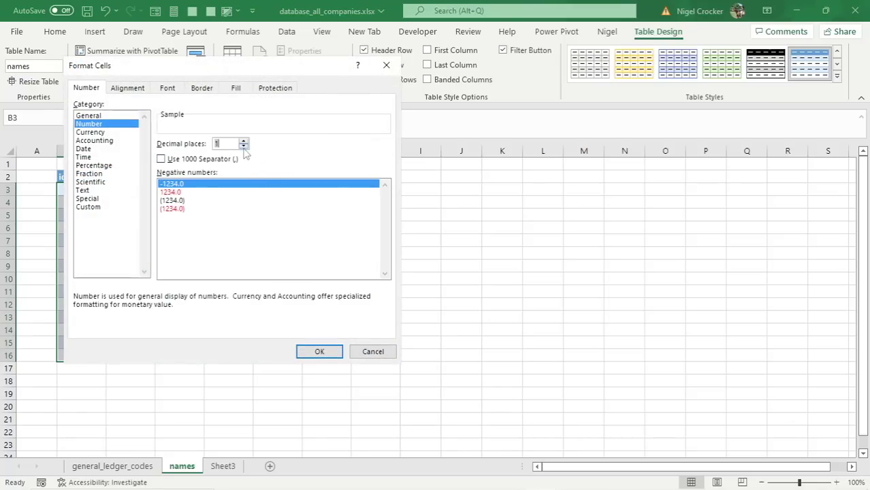
{"action": "left_click", "coordinate": [243, 146]}
{"action": "left_click", "coordinate": [325, 353]}
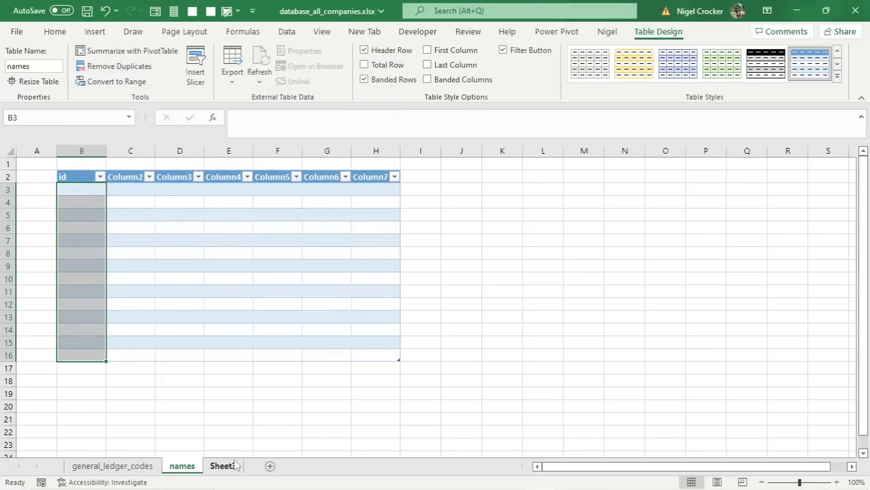
Step: Change the names table's second column header to name and format its cells C3:C16 as Text
{"action": "left_click", "coordinate": [129, 177]}
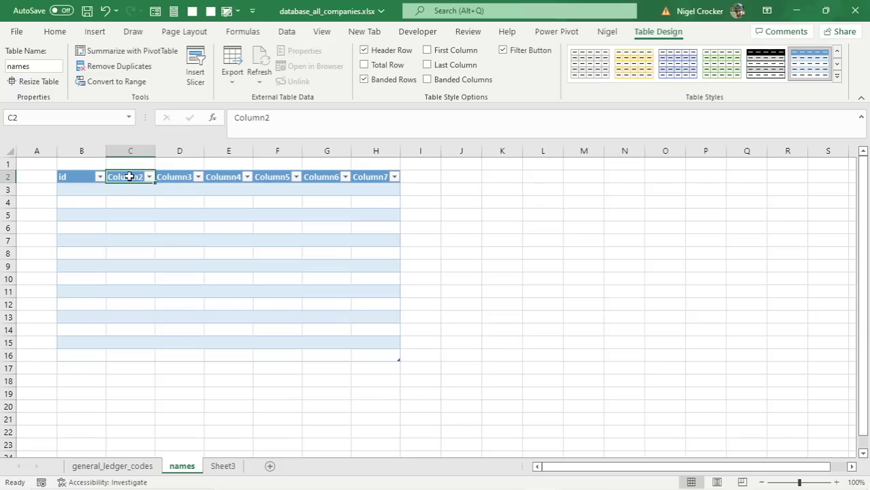
{"action": "type", "text": "name"}
{"action": "key", "text": "Return"}
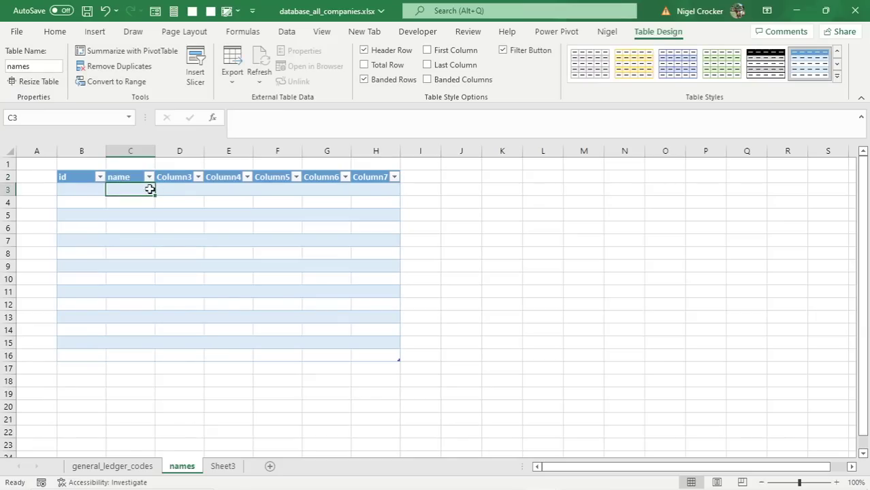
{"action": "left_click_drag", "start_coordinate": [150, 188], "coordinate": [114, 353]}
{"action": "key", "text": "ctrl+1"}
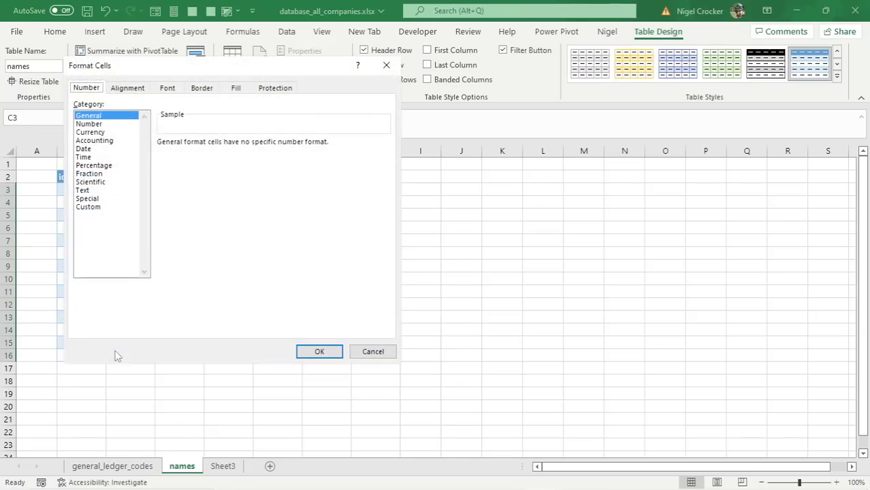
{"action": "left_click", "coordinate": [85, 190]}
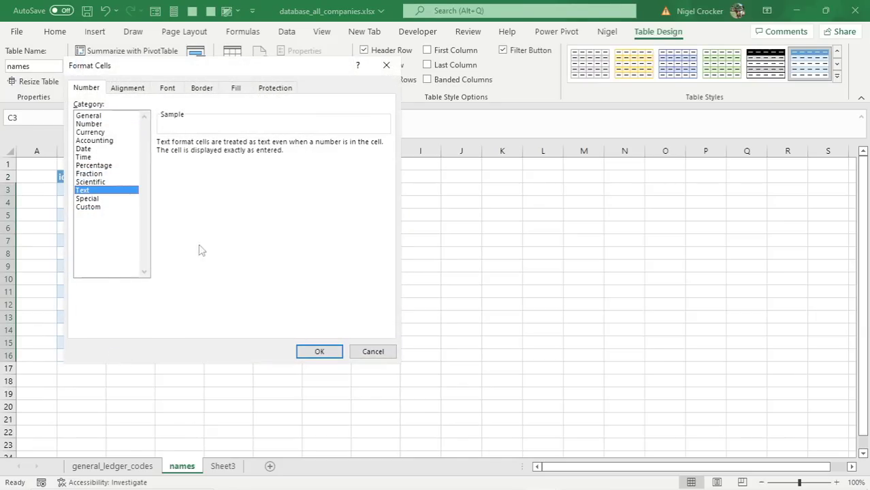
{"action": "left_click", "coordinate": [319, 352]}
Step: Delete the unused columns D to H from the names sheet
{"action": "left_click_drag", "start_coordinate": [181, 151], "coordinate": [375, 151]}
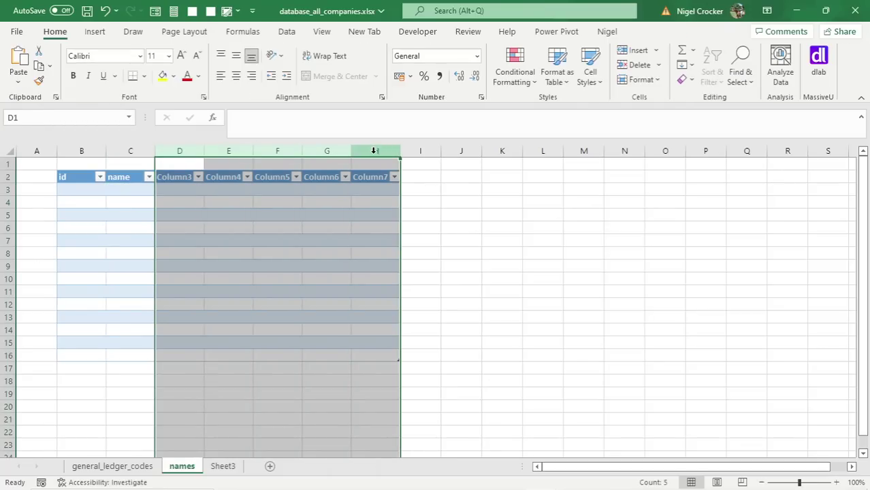
{"action": "right_click", "coordinate": [375, 151]}
{"action": "left_click", "coordinate": [425, 281]}
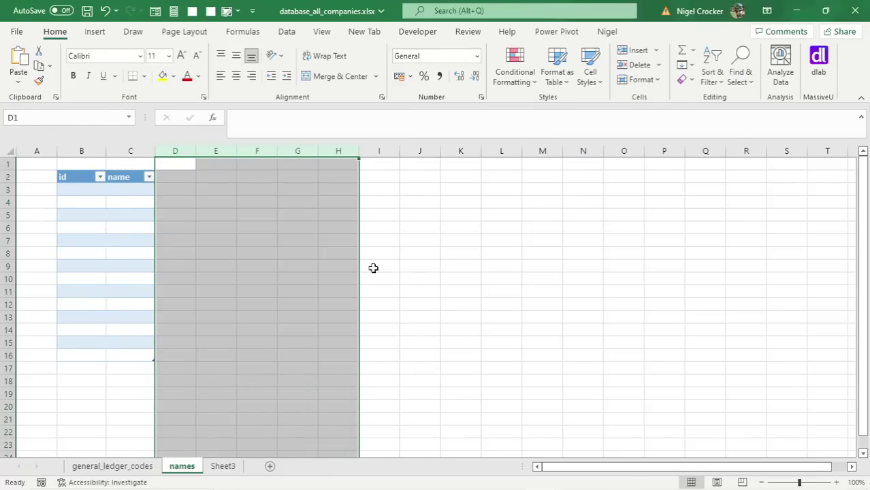
{"action": "left_click", "coordinate": [123, 200]}
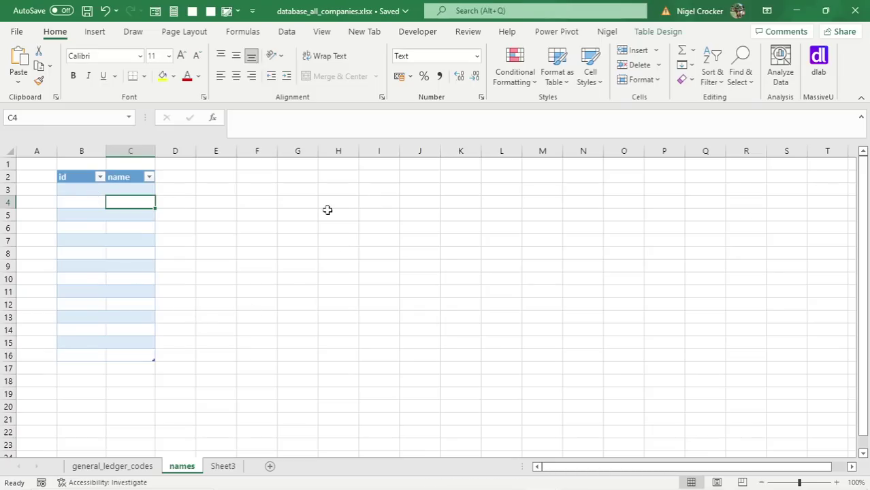
{"action": "left_click", "coordinate": [124, 240]}
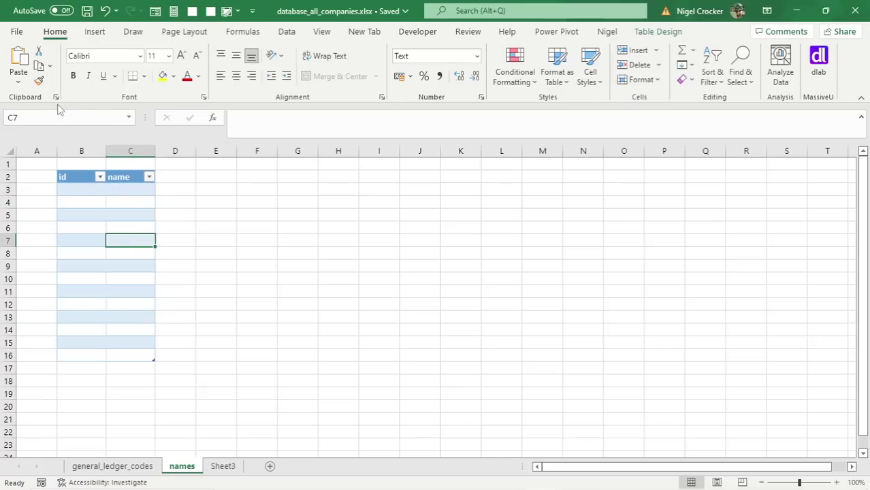
Step: Add the names table to the Power Pivot data model, check it in the diagram view, and return to the workbook
{"action": "left_click", "coordinate": [671, 31]}
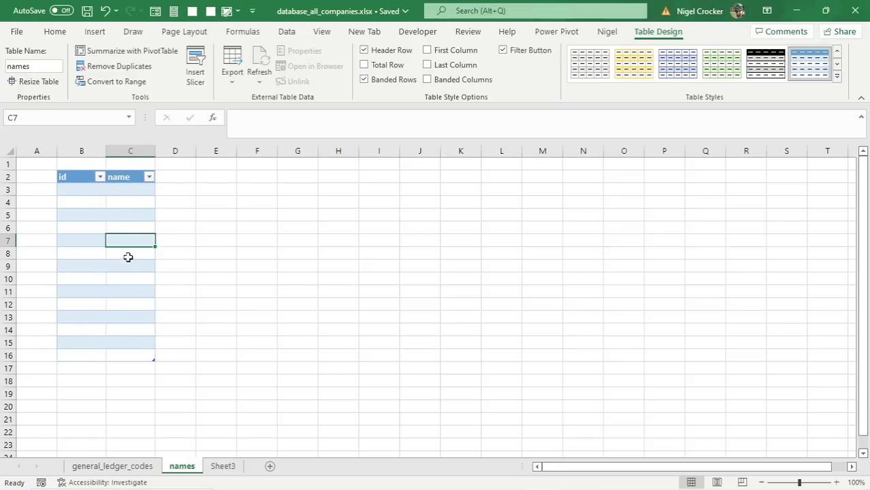
{"action": "left_click", "coordinate": [555, 31]}
{"action": "left_click", "coordinate": [140, 66]}
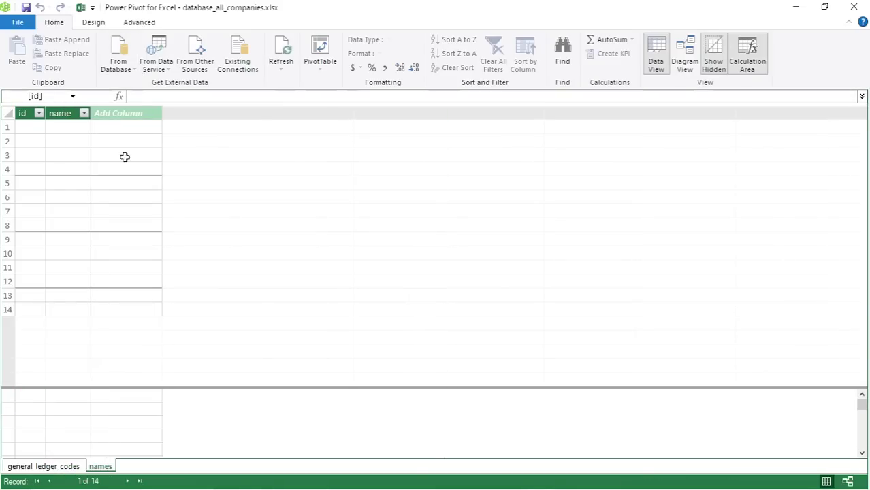
{"action": "left_click", "coordinate": [68, 467]}
{"action": "left_click", "coordinate": [100, 467]}
{"action": "left_click", "coordinate": [685, 56]}
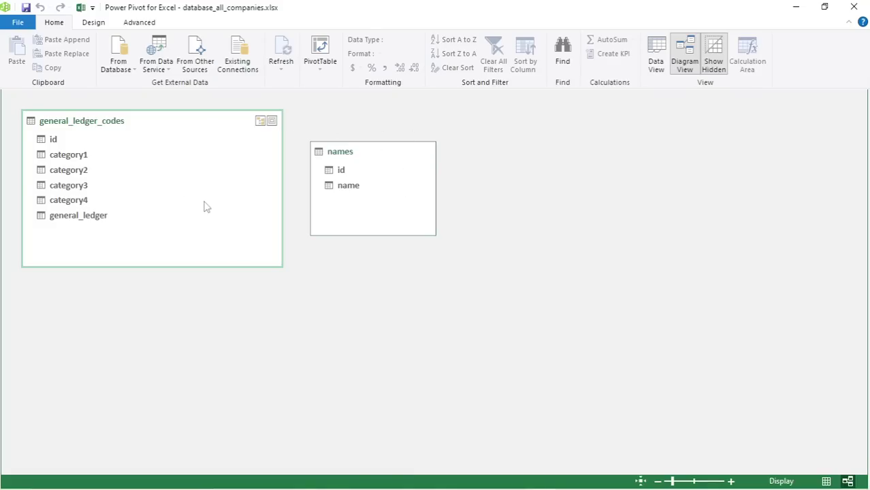
{"action": "left_click", "coordinate": [853, 7]}
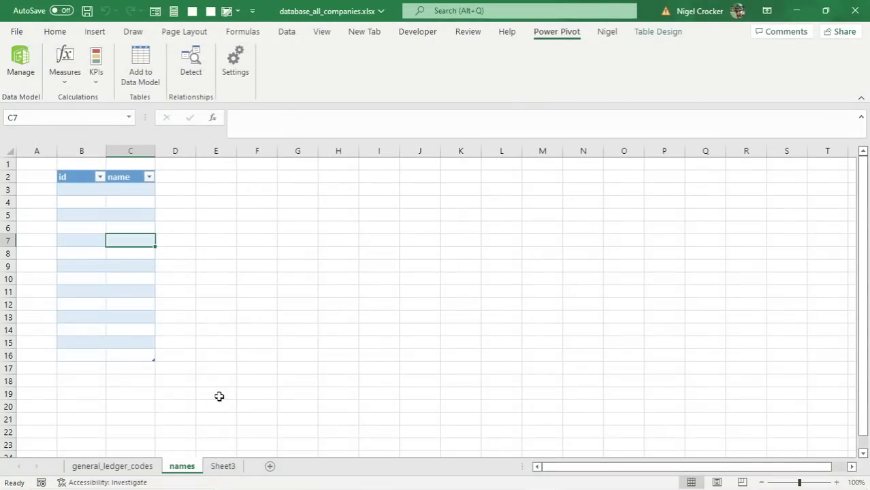
Step: Rename Sheet3 as bank_statements
{"action": "right_click", "coordinate": [225, 467]}
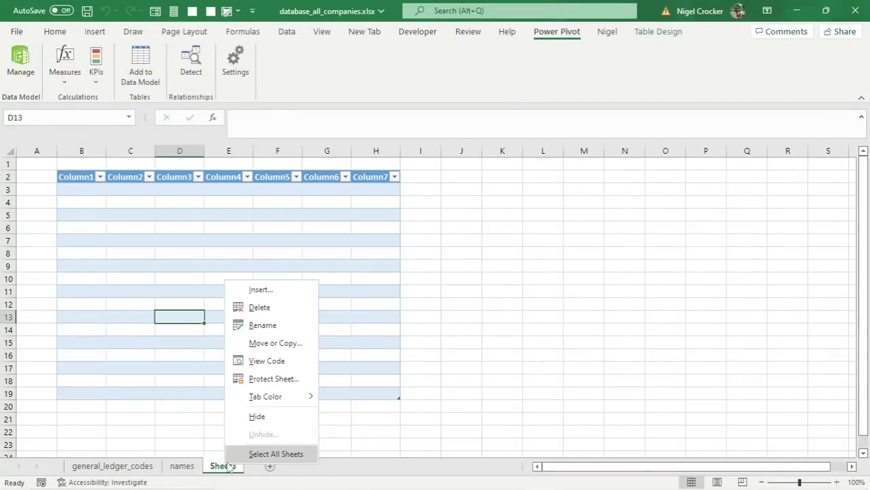
{"action": "left_click", "coordinate": [262, 326]}
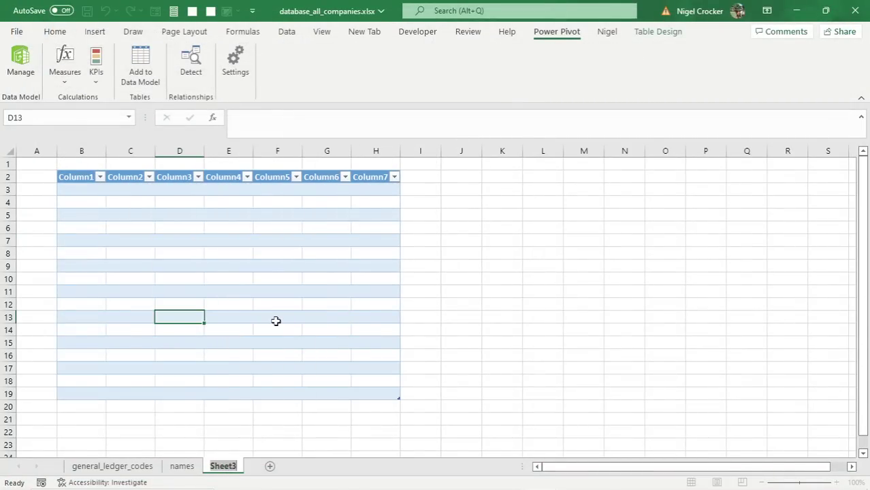
{"action": "type", "text": "bank_s"}
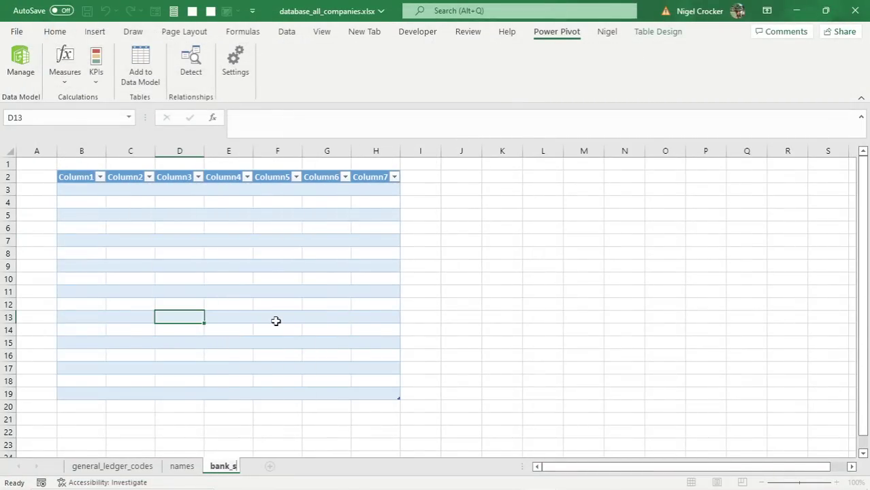
{"action": "type", "text": "tatemenst"}
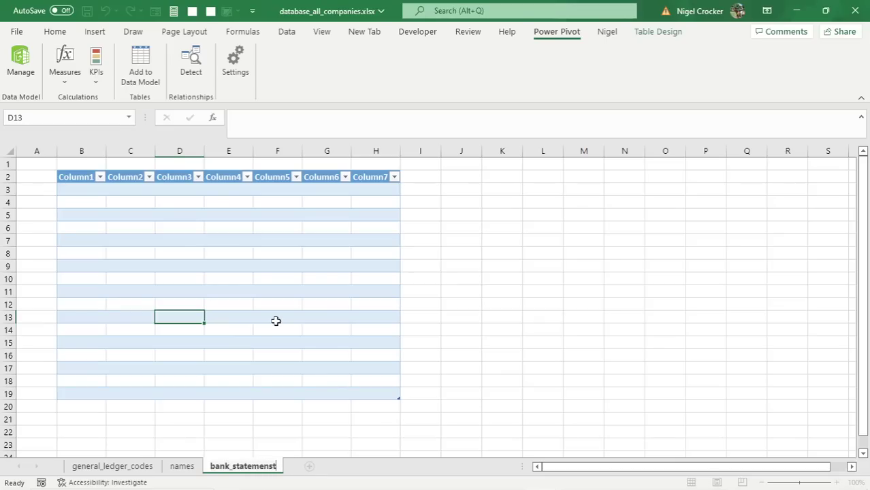
{"action": "key", "text": "BackSpace"}
{"action": "key", "text": "BackSpace"}
{"action": "left_click", "coordinate": [208, 279]}
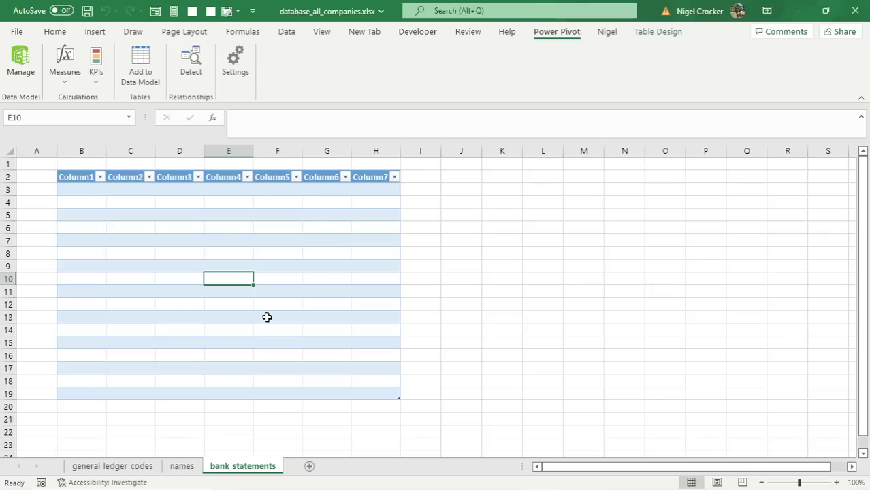
Step: Change the first column header on the bank_statements sheet to id and format its cells B3:B19 as Number
{"action": "left_click", "coordinate": [86, 177]}
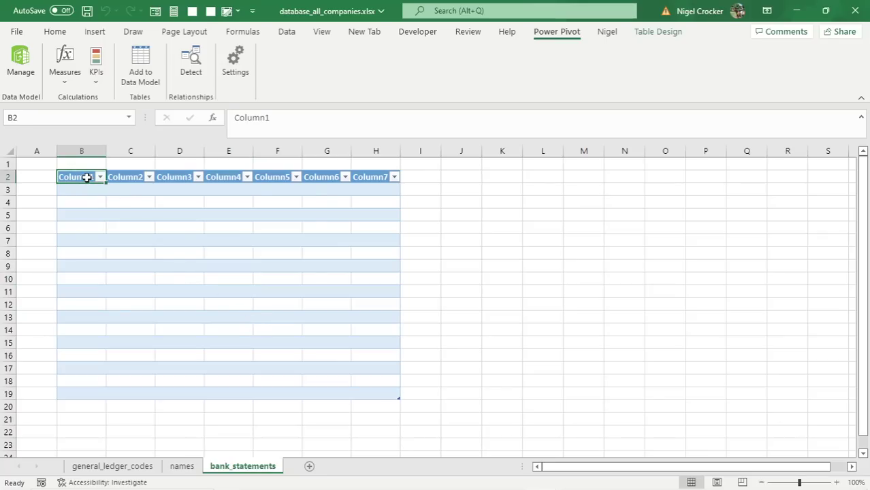
{"action": "type", "text": "id"}
{"action": "key", "text": "Return"}
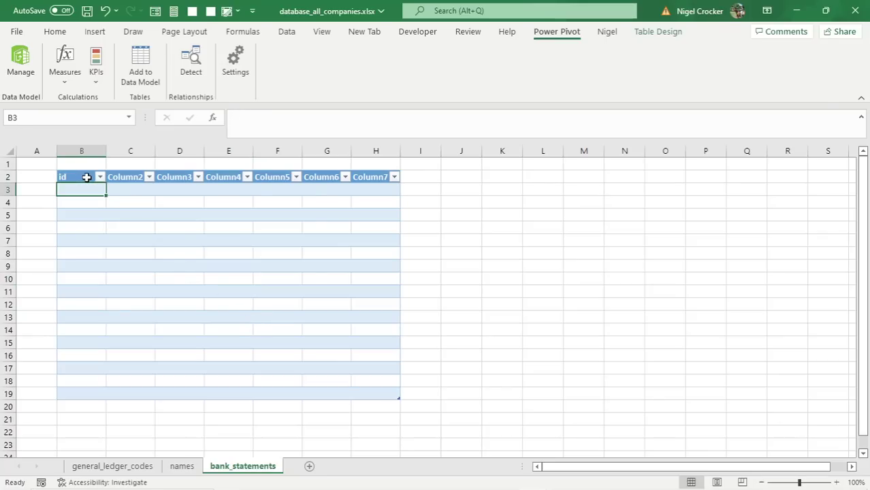
{"action": "left_click_drag", "start_coordinate": [80, 192], "coordinate": [89, 394]}
{"action": "key", "text": "ctrl+1"}
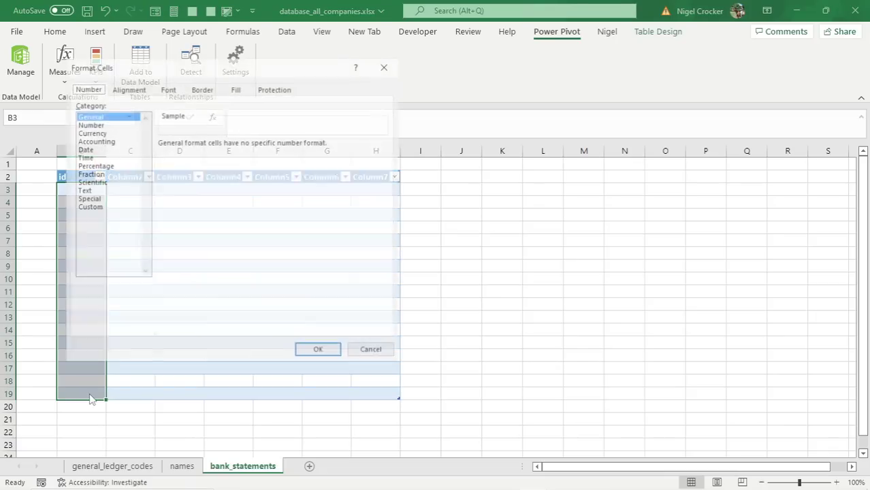
{"action": "left_click", "coordinate": [90, 124]}
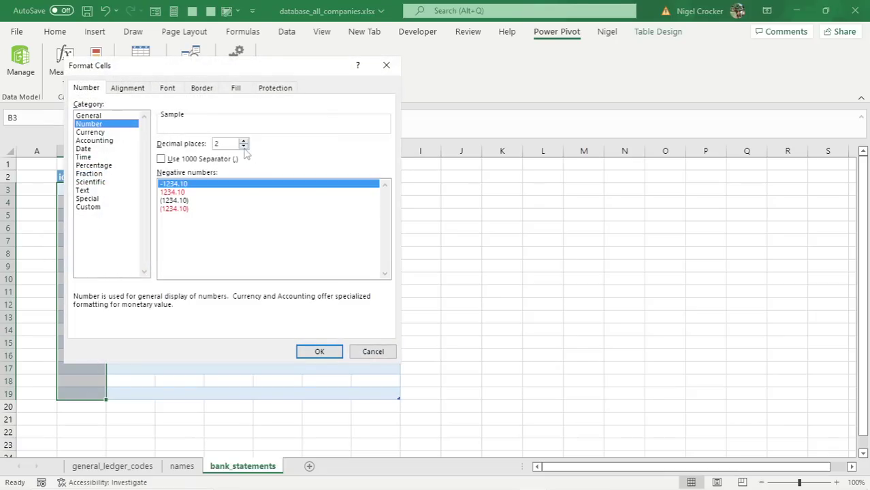
{"action": "left_click", "coordinate": [339, 351]}
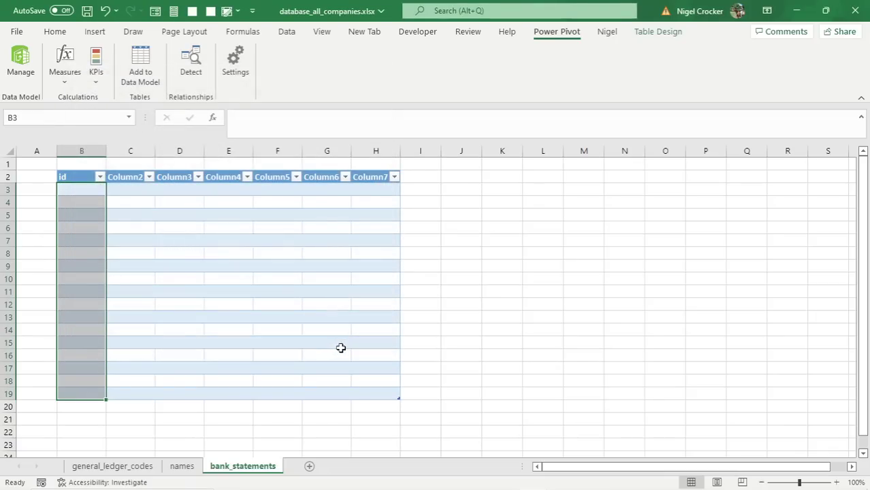
Step: Change the headers in C2:F2 of the bank_statements sheet to date, memo, amount and balance
{"action": "left_click", "coordinate": [124, 178]}
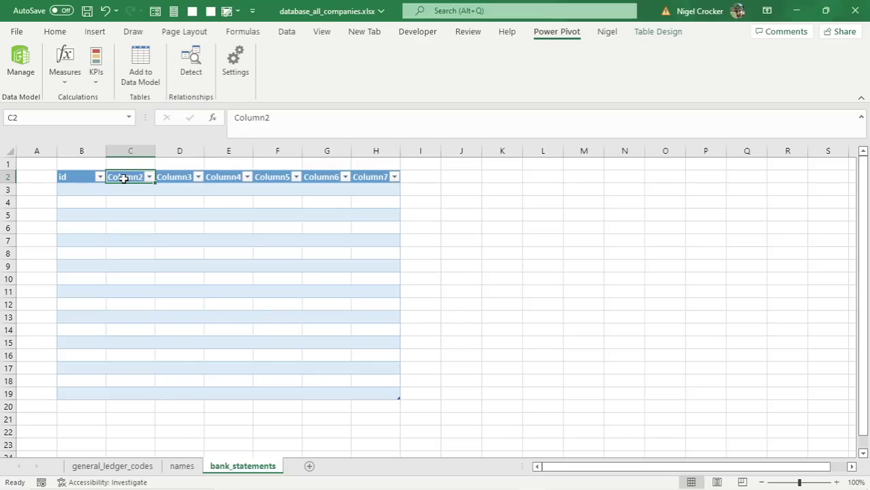
{"action": "type", "text": "d"}
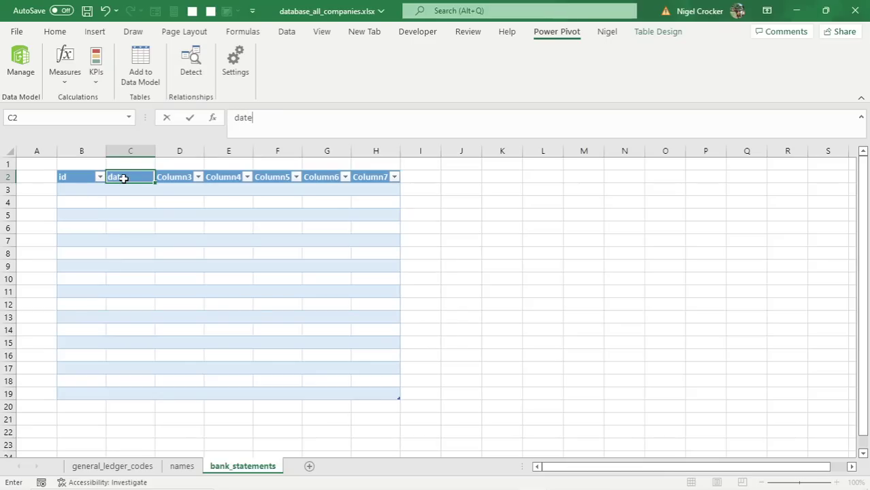
{"action": "type", "text": "ate"}
{"action": "key", "text": "Tab"}
{"action": "type", "text": "memo"}
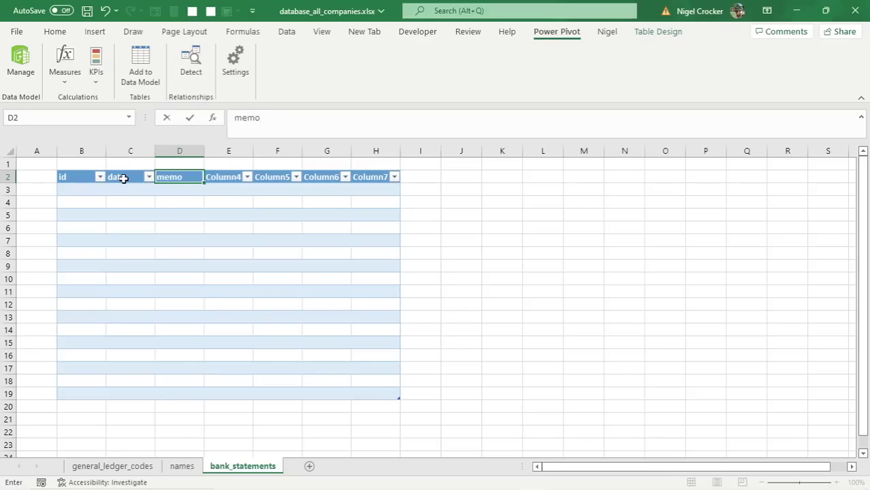
{"action": "key", "text": "Tab"}
{"action": "type", "text": "a"}
{"action": "key", "text": "Tab"}
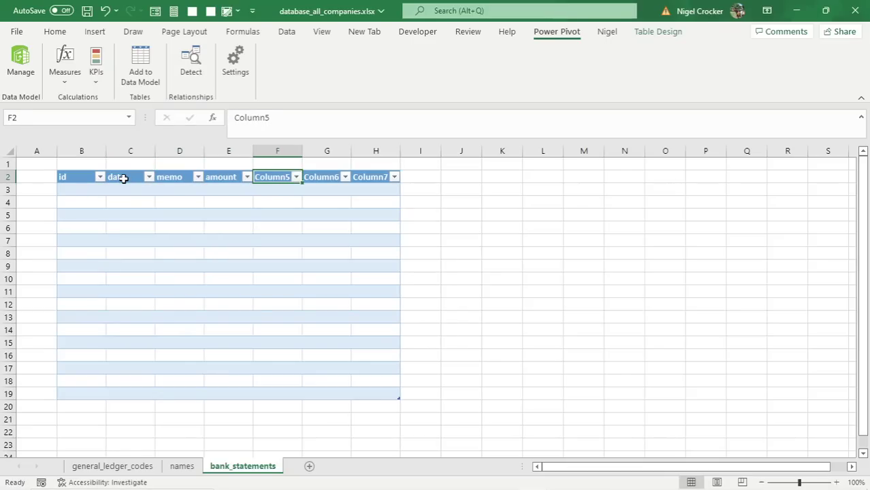
{"action": "type", "text": "balance"}
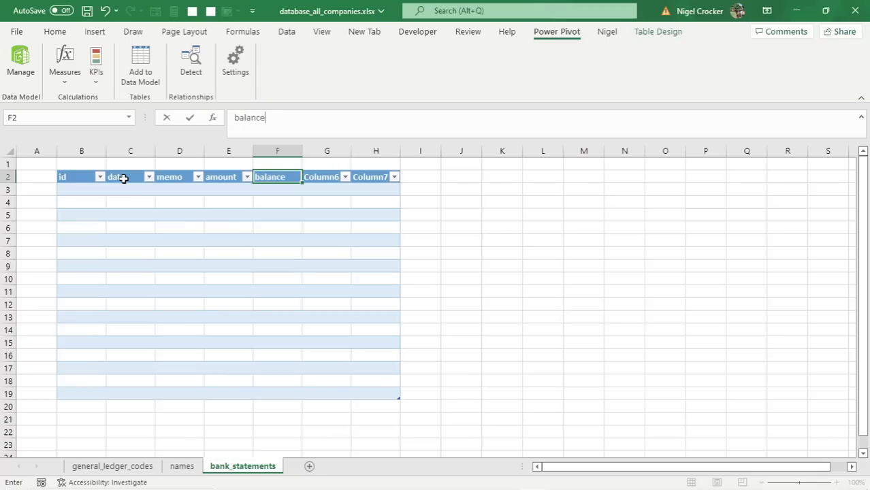
{"action": "left_click", "coordinate": [208, 232]}
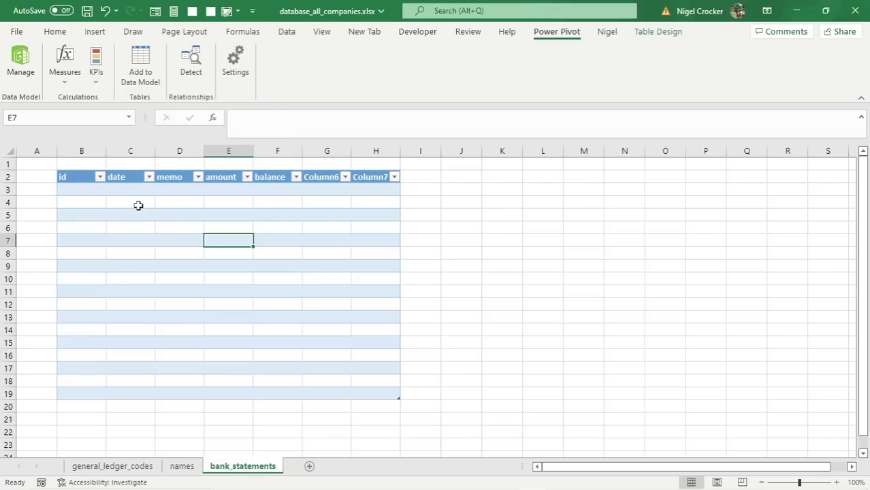
Step: Format the date cells C3:C19 as Date with the 14-Mar-2012 type
{"action": "left_click_drag", "start_coordinate": [136, 190], "coordinate": [136, 388]}
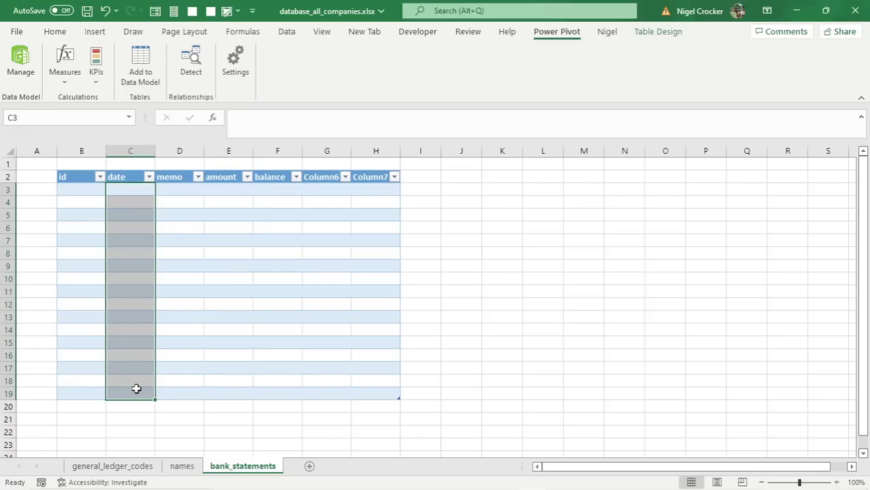
{"action": "key", "text": "ctrl+1"}
{"action": "left_click", "coordinate": [85, 149]}
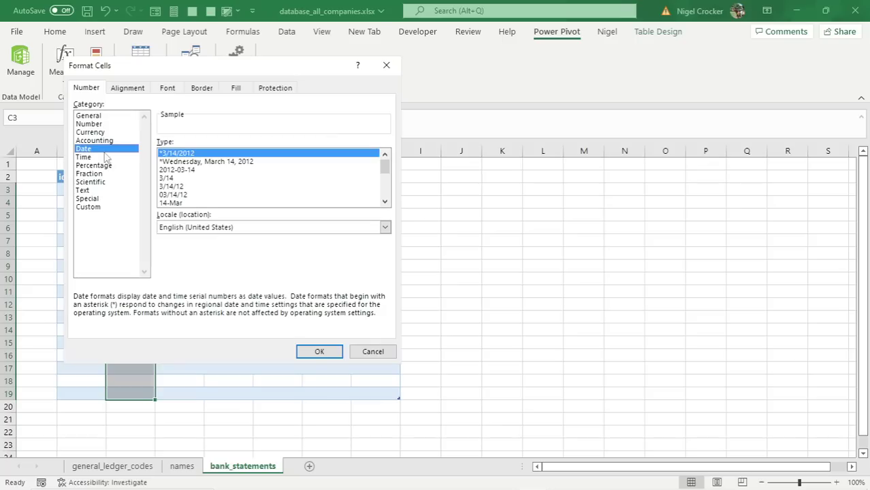
{"action": "left_click_drag", "start_coordinate": [385, 167], "coordinate": [366, 212]}
{"action": "left_click", "coordinate": [193, 203]}
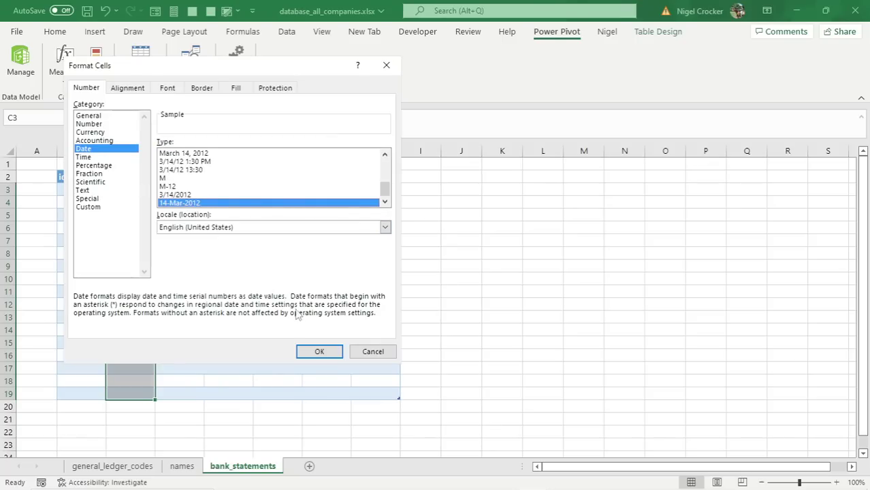
{"action": "left_click", "coordinate": [310, 350]}
Step: Format the memo cells D3:D19 as Text
{"action": "left_click_drag", "start_coordinate": [191, 189], "coordinate": [188, 389]}
{"action": "key", "text": "ctrl+1"}
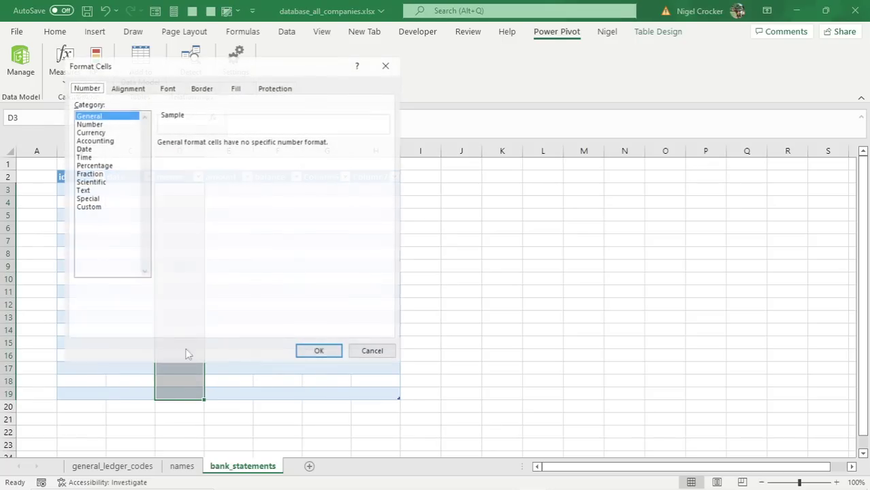
{"action": "left_click", "coordinate": [83, 191]}
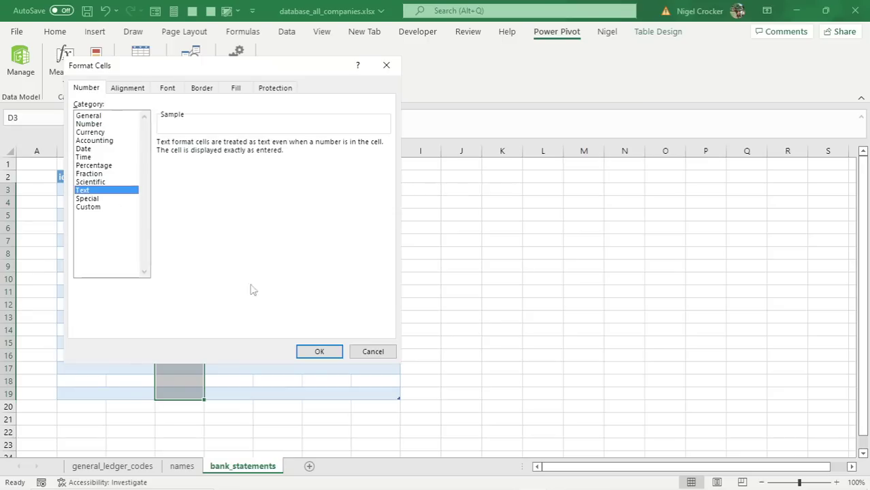
{"action": "left_click", "coordinate": [320, 351]}
Step: Format the amount and balance cells E3:F19 as Number with 2 decimal places
{"action": "left_click_drag", "start_coordinate": [240, 193], "coordinate": [274, 393]}
{"action": "key", "text": "ctrl+1"}
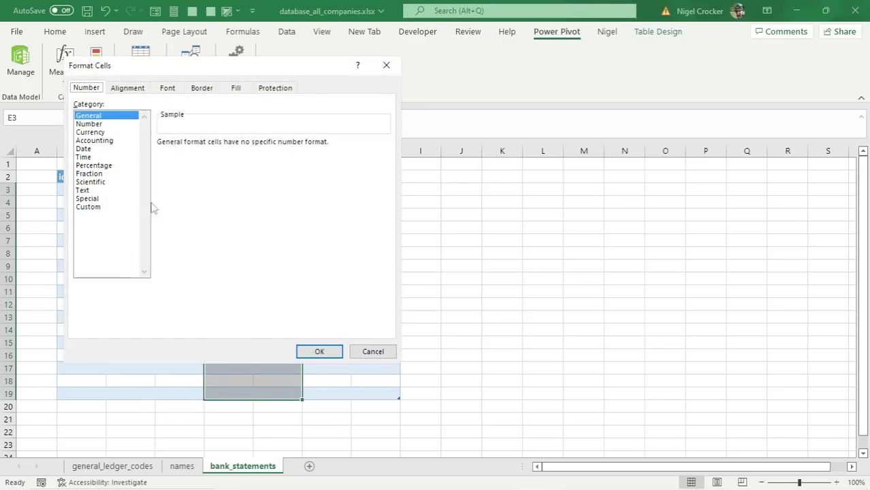
{"action": "left_click", "coordinate": [89, 123]}
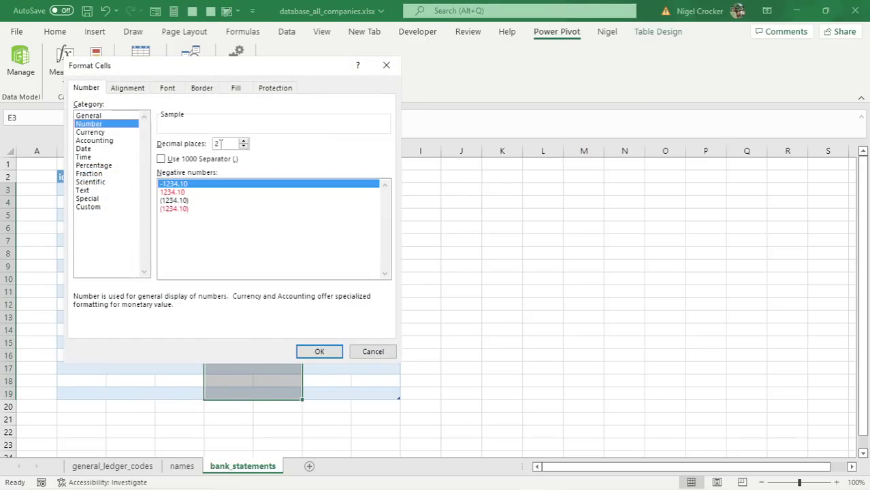
{"action": "left_click", "coordinate": [319, 352]}
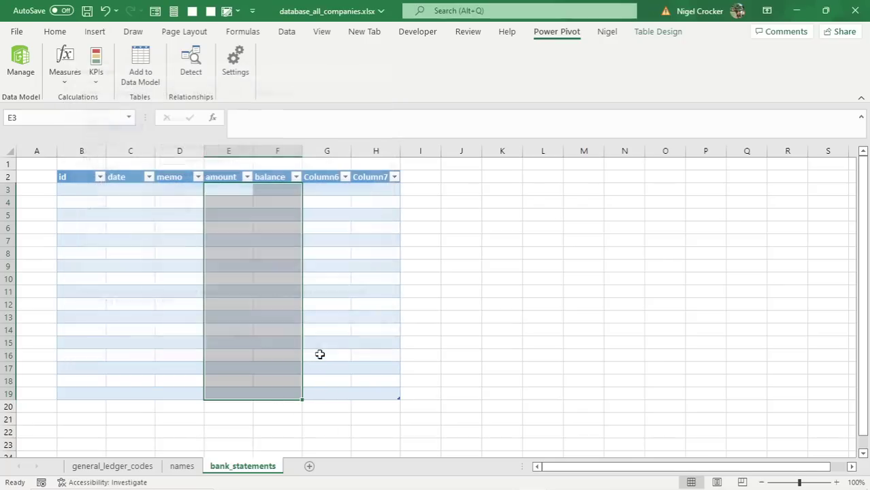
{"action": "left_click", "coordinate": [317, 177]}
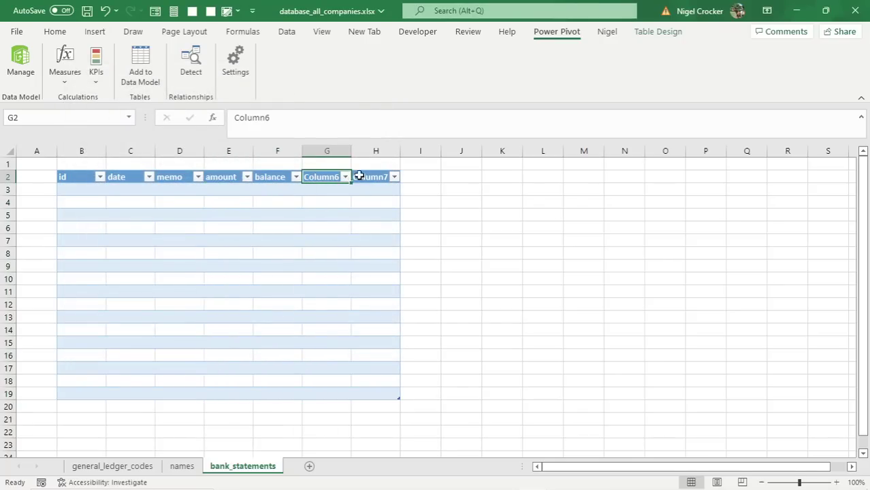
{"action": "left_click", "coordinate": [369, 177]}
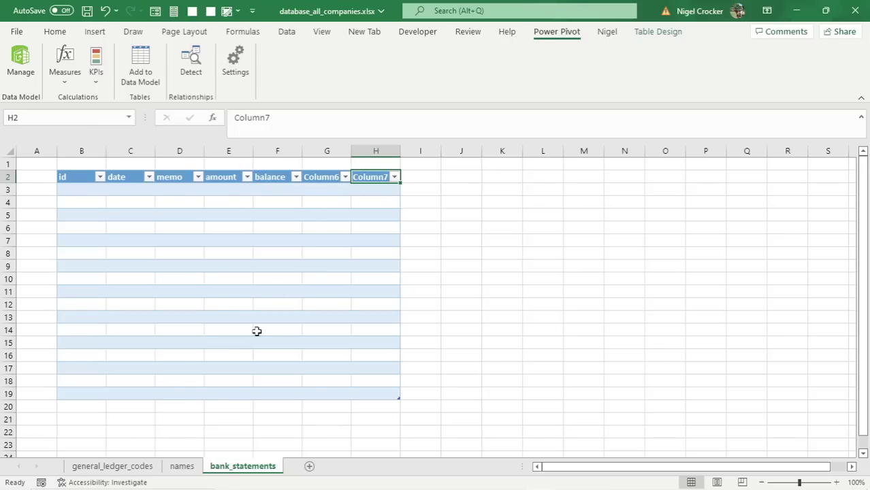
{"action": "left_click", "coordinate": [427, 177]}
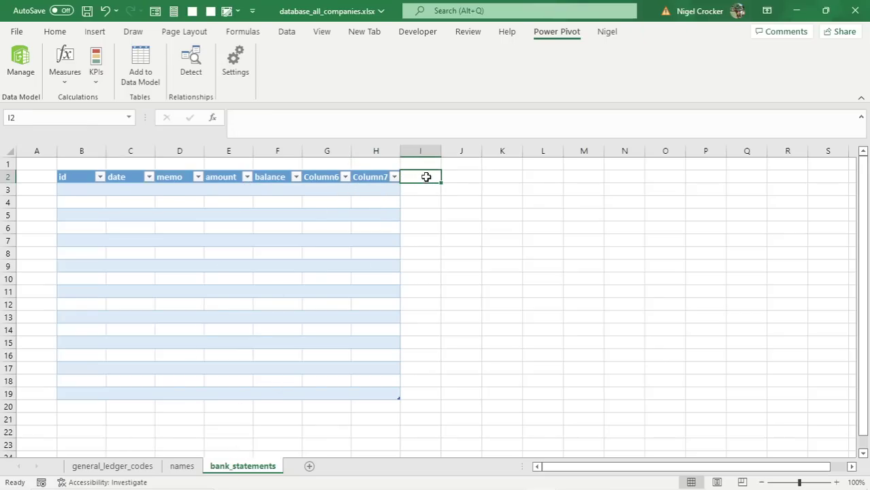
{"action": "left_click", "coordinate": [470, 177]}
{"action": "left_click", "coordinate": [493, 177]}
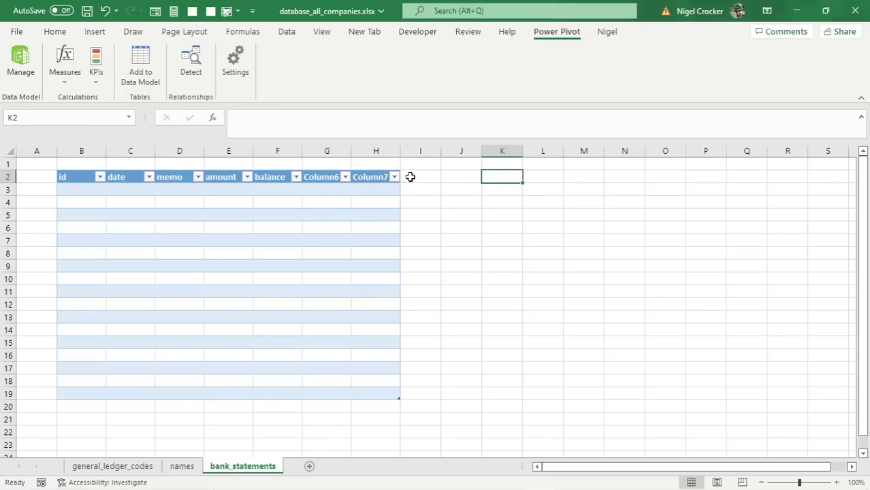
Step: Change the headers in G2 and H2 to general_code_id and name_id, and widen column G to show its full header
{"action": "left_click", "coordinate": [324, 177]}
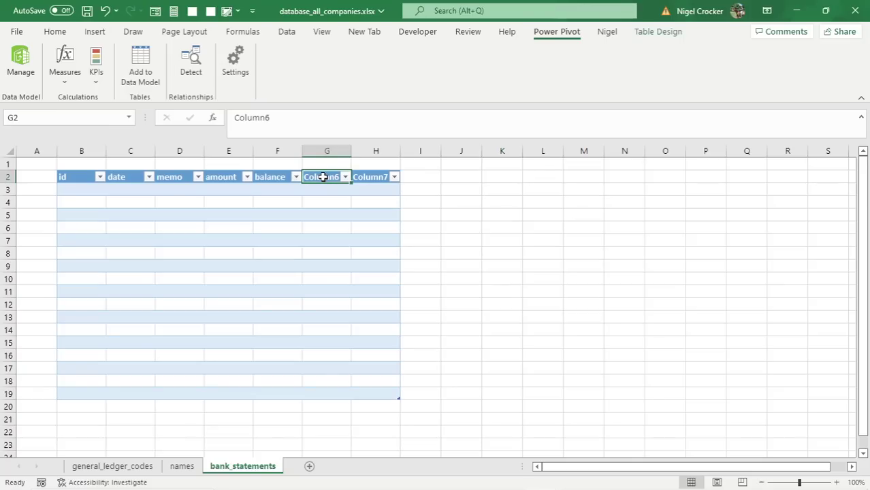
{"action": "type", "text": "general_"}
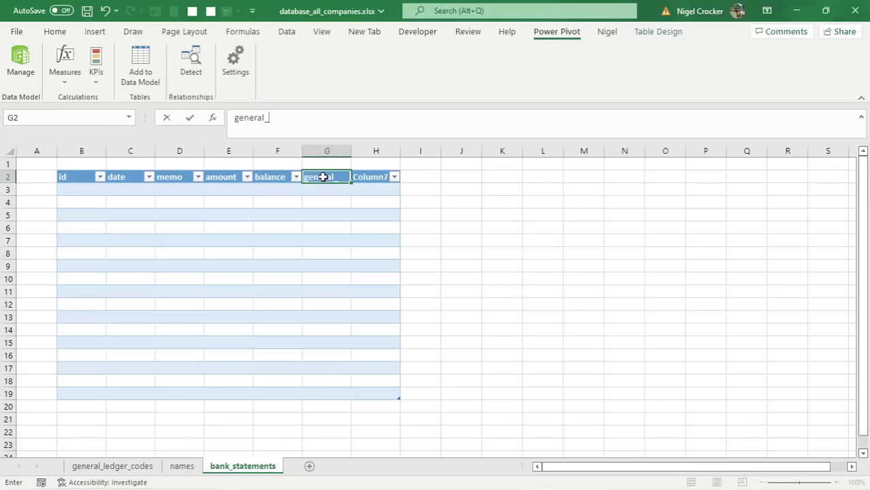
{"action": "type", "text": "code_id"}
{"action": "left_click", "coordinate": [333, 191]}
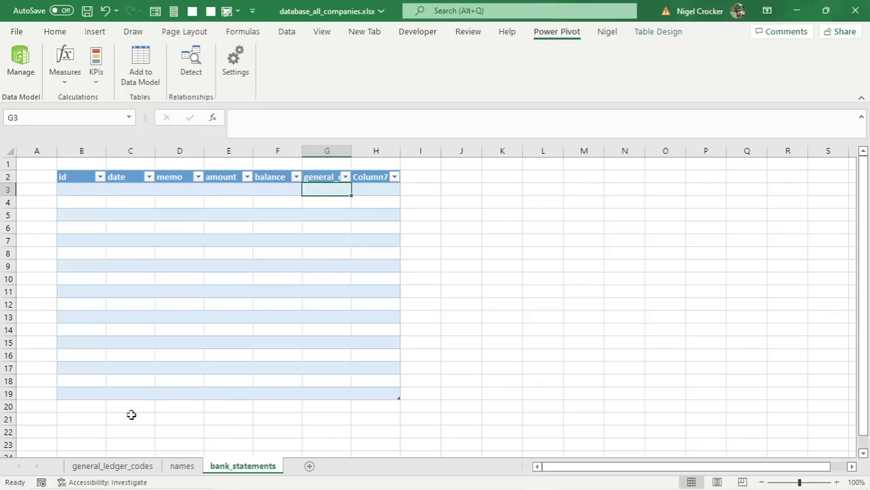
{"action": "left_click", "coordinate": [377, 177]}
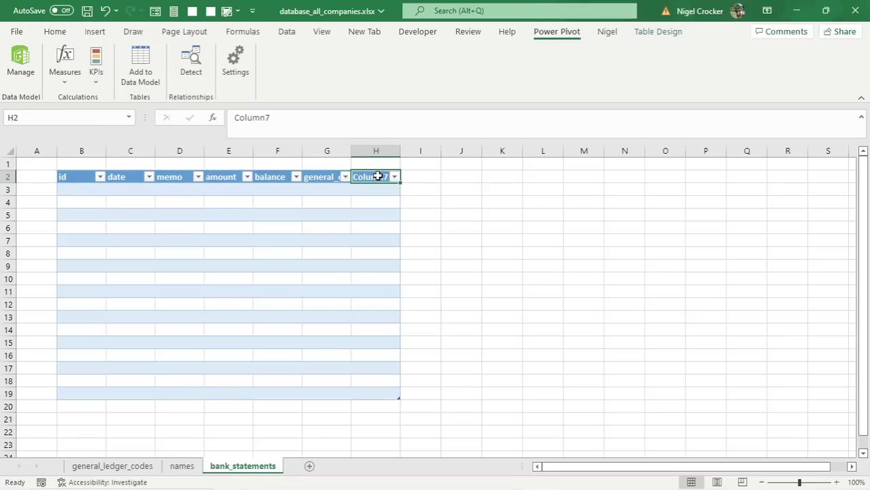
{"action": "type", "text": "nam"}
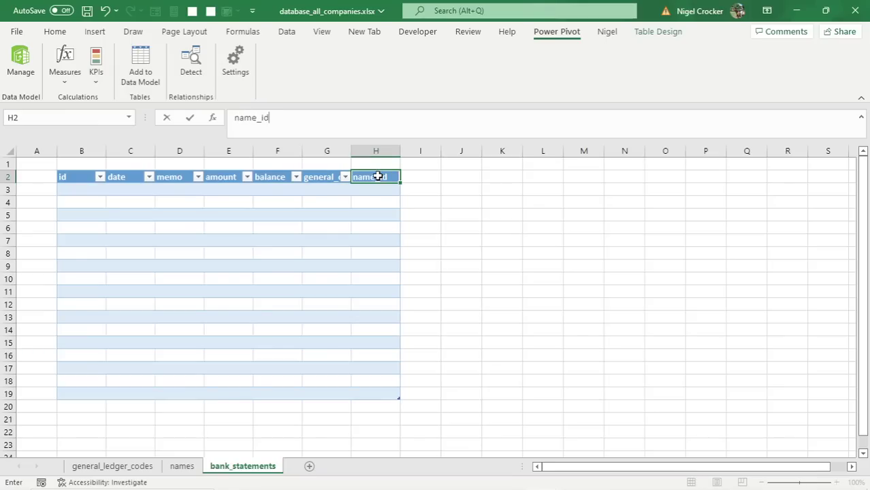
{"action": "type", "text": "e_id"}
{"action": "left_click", "coordinate": [385, 238]}
{"action": "left_click_drag", "start_coordinate": [352, 151], "coordinate": [382, 150]}
{"action": "left_click", "coordinate": [402, 192]}
{"action": "left_click", "coordinate": [183, 466]}
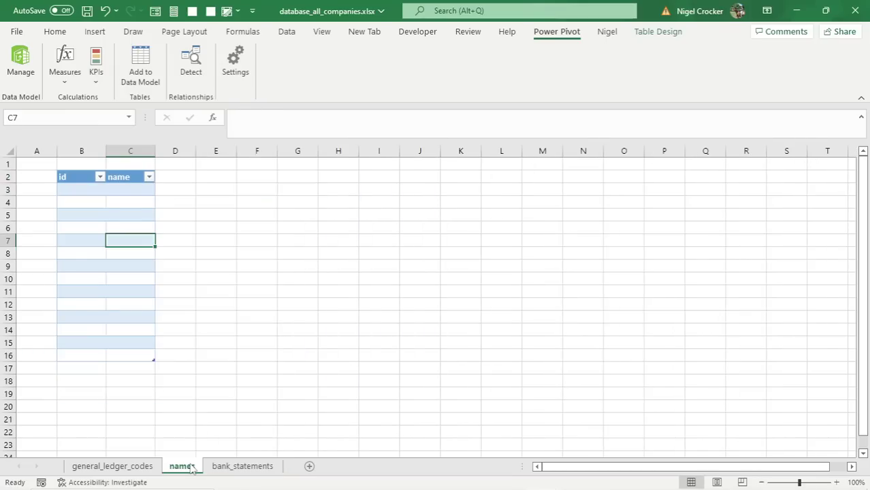
{"action": "left_click", "coordinate": [71, 188]}
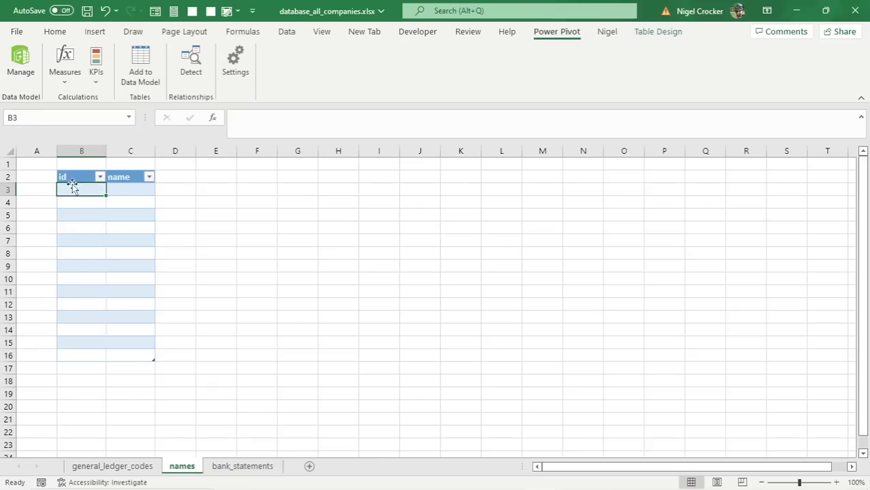
{"action": "left_click", "coordinate": [242, 467]}
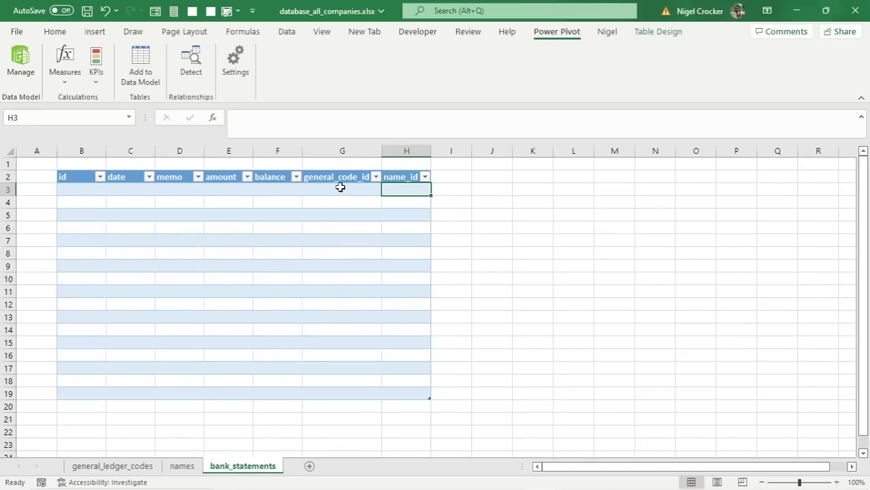
{"action": "left_click", "coordinate": [345, 176]}
{"action": "left_click", "coordinate": [400, 177]}
{"action": "left_click", "coordinate": [335, 177]}
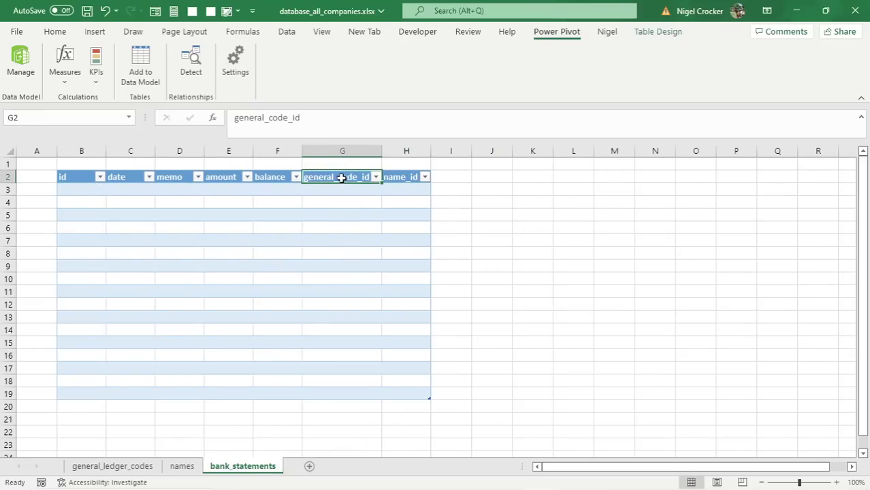
Step: Format the general_code_id and name_id cells G3:H19 as Number with 0 decimal places
{"action": "left_click_drag", "start_coordinate": [342, 193], "coordinate": [408, 394]}
{"action": "key", "text": "ctrl+1"}
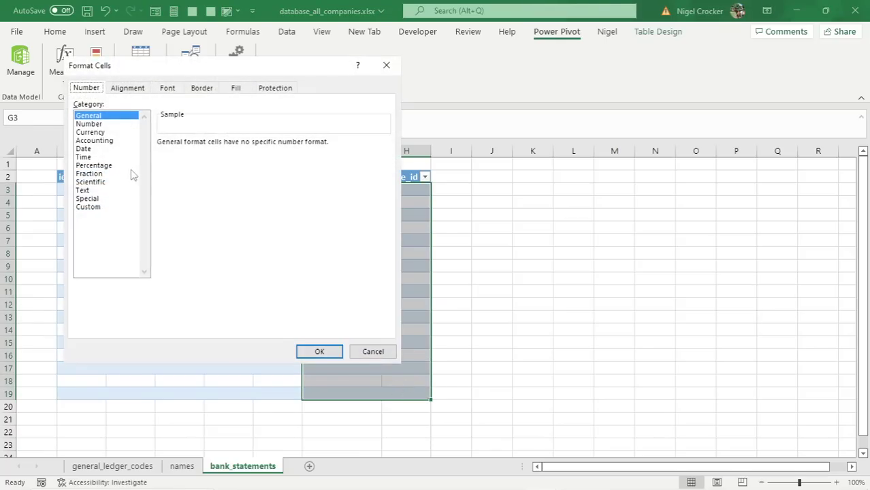
{"action": "left_click", "coordinate": [89, 124]}
{"action": "left_click", "coordinate": [244, 147]}
{"action": "left_click", "coordinate": [244, 146]}
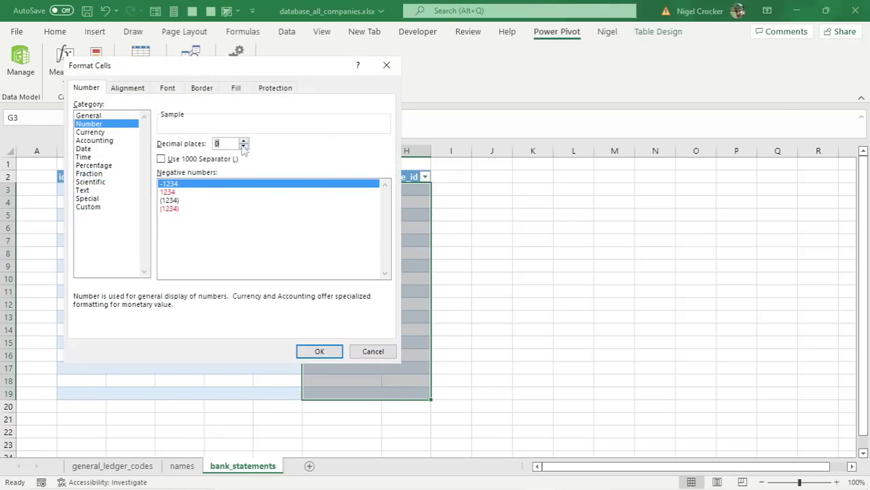
{"action": "left_click", "coordinate": [314, 351]}
{"action": "left_click", "coordinate": [314, 301]}
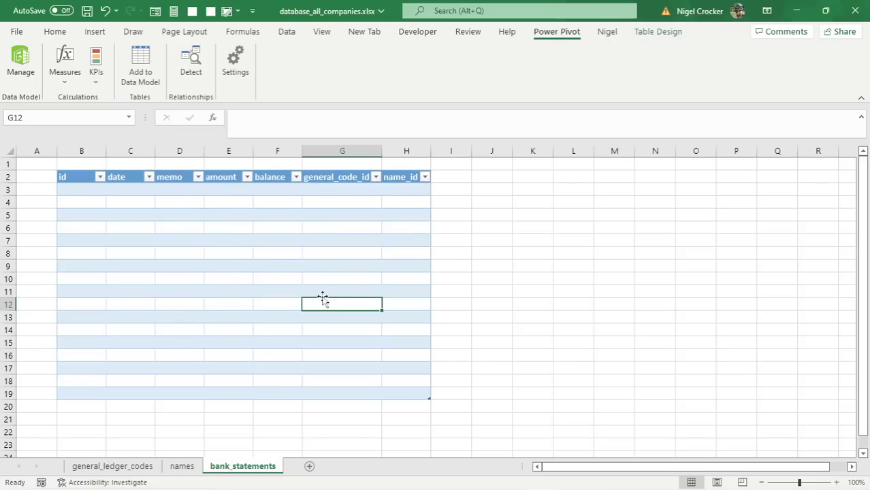
Step: Copy the bank_statements sheet name and use it as the name of the table on that sheet
{"action": "left_click", "coordinate": [321, 251]}
{"action": "left_click", "coordinate": [657, 33]}
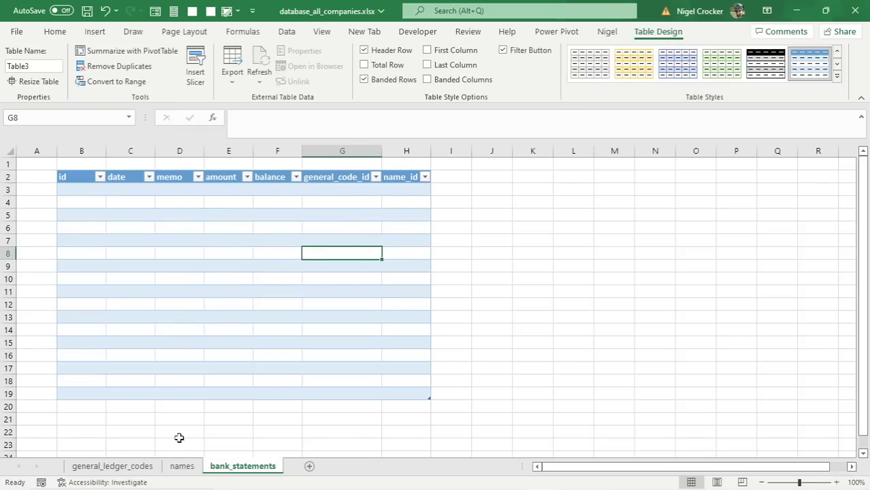
{"action": "right_click", "coordinate": [249, 472]}
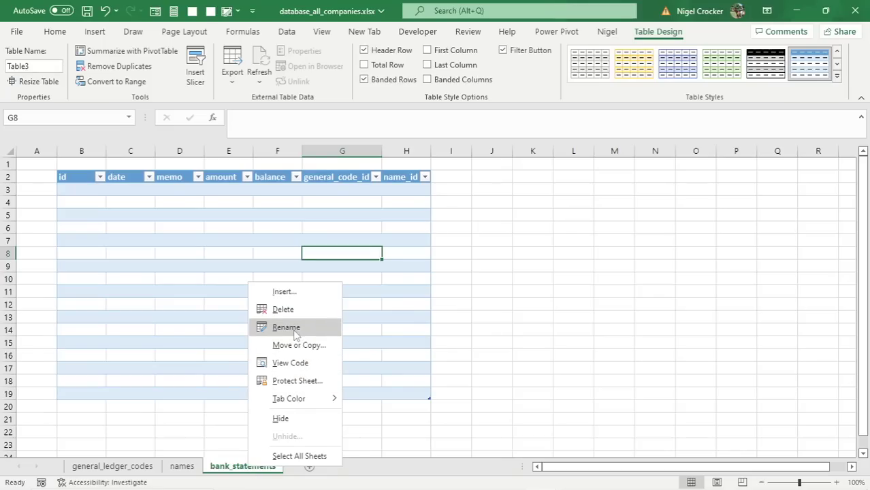
{"action": "left_click", "coordinate": [285, 327]}
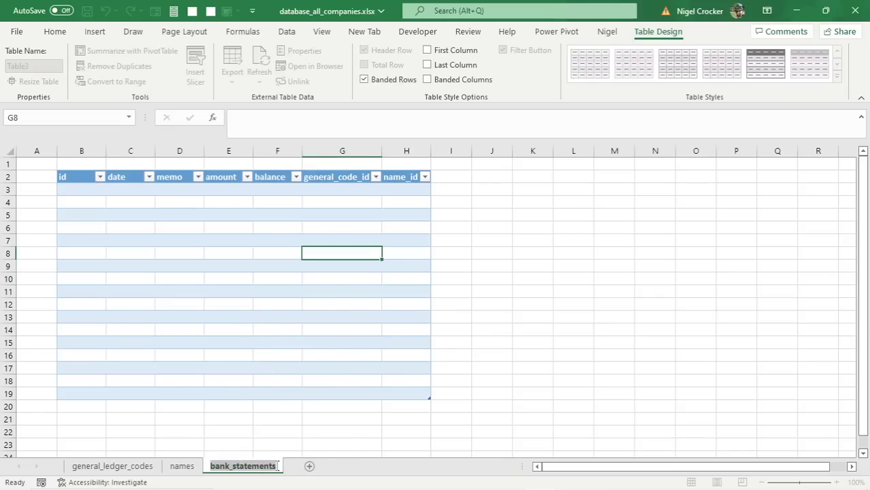
{"action": "left_click_drag", "start_coordinate": [278, 465], "coordinate": [213, 463]}
{"action": "key", "text": "ctrl+c"}
{"action": "left_click", "coordinate": [334, 233]}
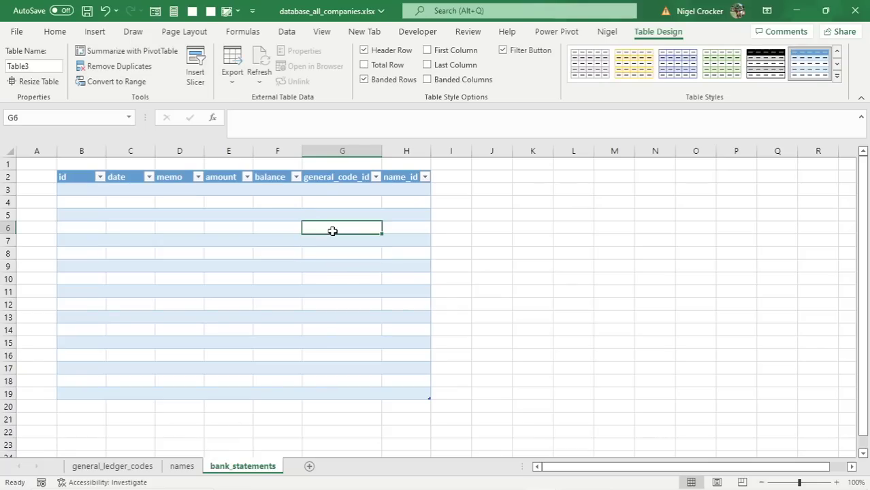
{"action": "left_click", "coordinate": [30, 65]}
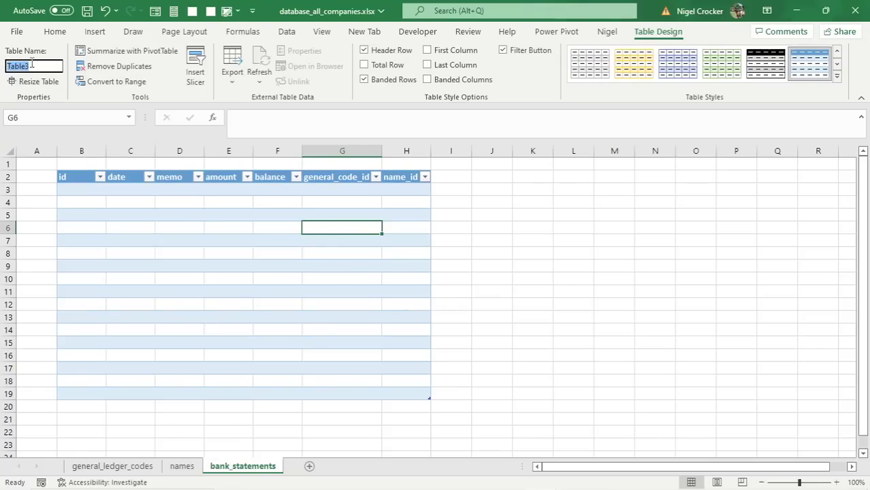
{"action": "key", "text": "ctrl+v"}
{"action": "left_click", "coordinate": [148, 198]}
{"action": "left_click", "coordinate": [230, 215]}
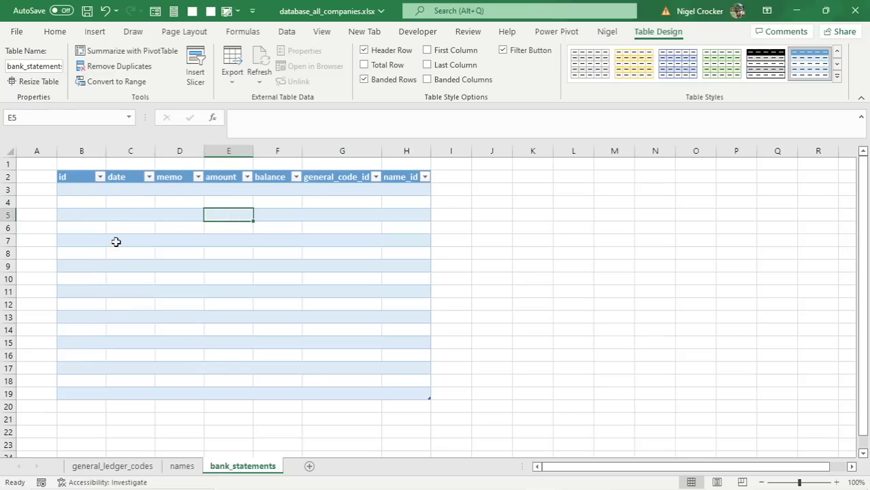
Step: Add the bank_statements table to the Power Pivot data model
{"action": "left_click", "coordinate": [186, 254]}
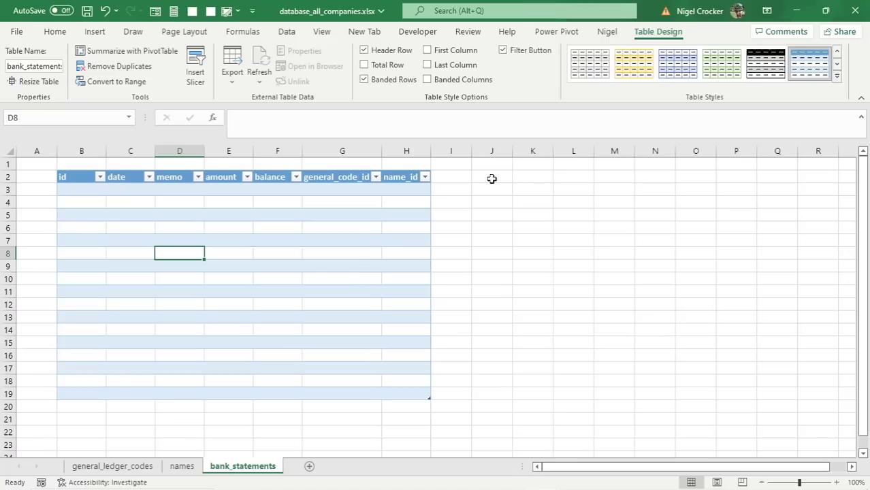
{"action": "left_click", "coordinate": [175, 241]}
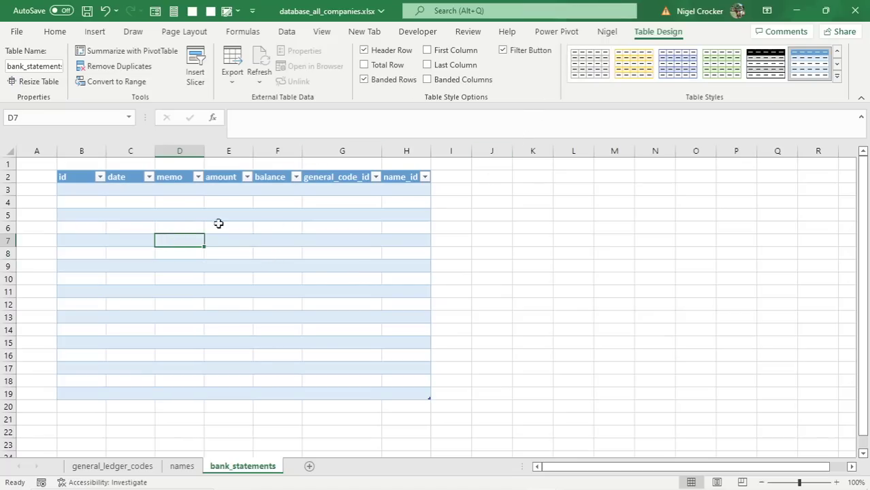
{"action": "left_click", "coordinate": [560, 32]}
{"action": "left_click", "coordinate": [140, 67]}
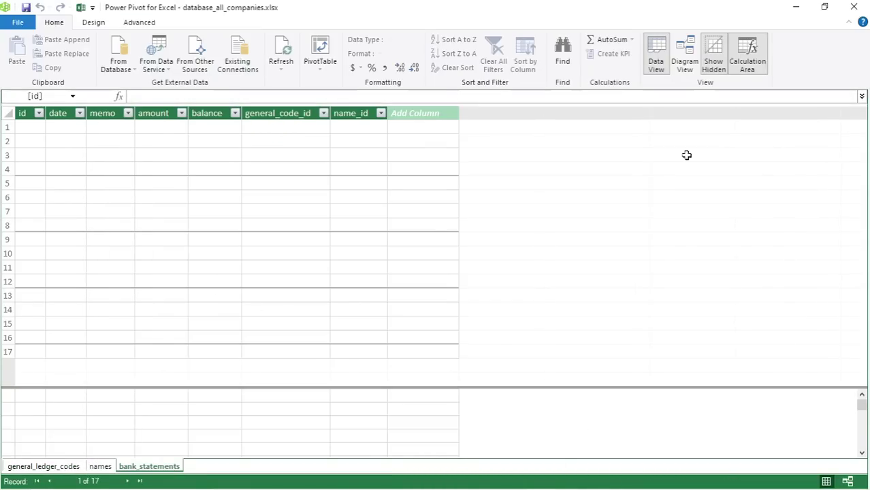
Step: Show the data model as a diagram and enlarge the bank_statements table box until all its fields fit
{"action": "left_click", "coordinate": [685, 55]}
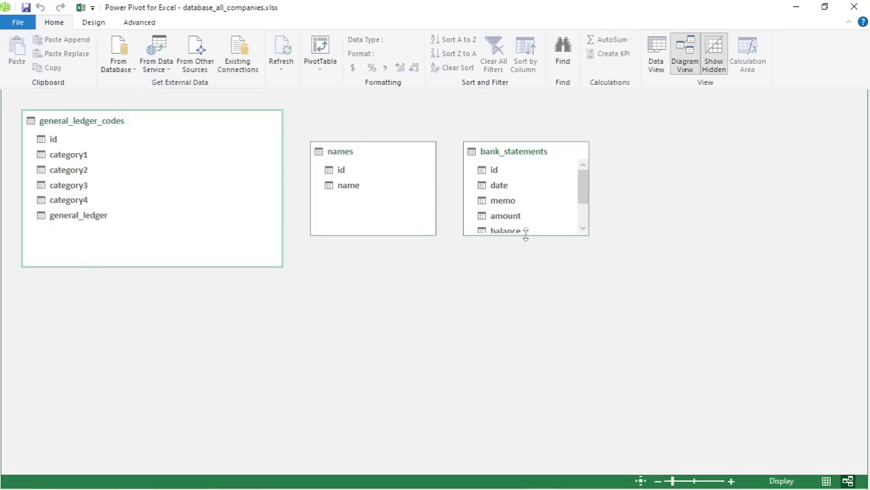
{"action": "left_click_drag", "start_coordinate": [526, 235], "coordinate": [520, 308]}
{"action": "left_click", "coordinate": [370, 152]}
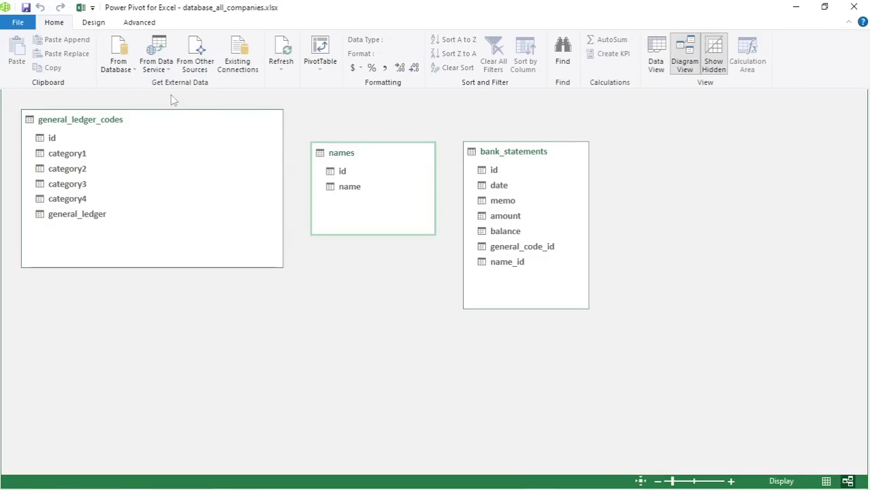
{"action": "left_click", "coordinate": [514, 157]}
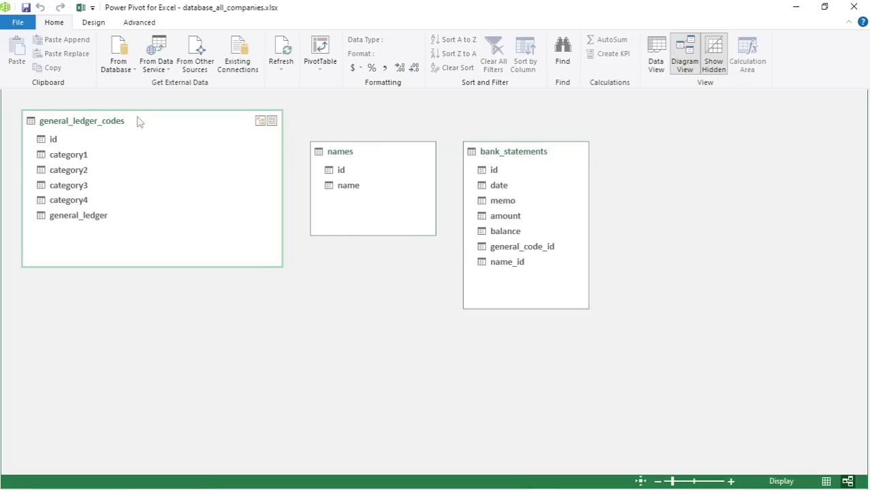
{"action": "left_click", "coordinate": [359, 154]}
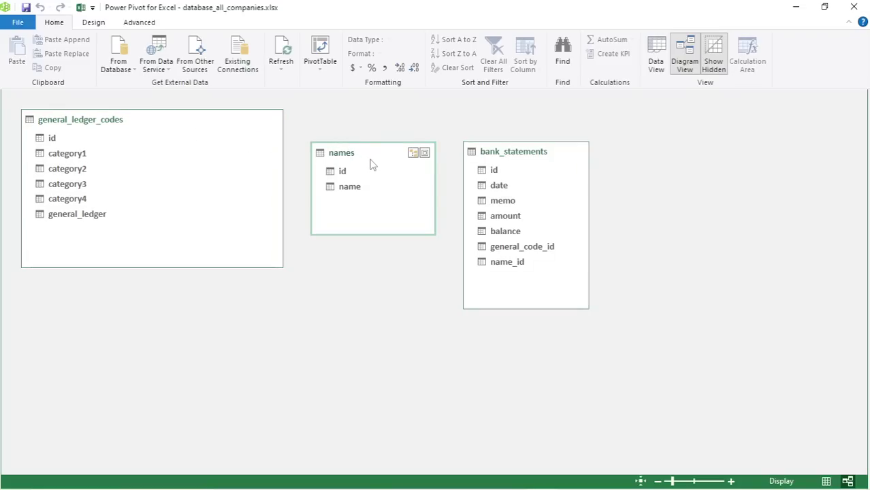
Step: Rearrange the diagram tables in a row with bank_statements between names and general_ledger_codes
{"action": "left_click_drag", "start_coordinate": [200, 120], "coordinate": [769, 146]}
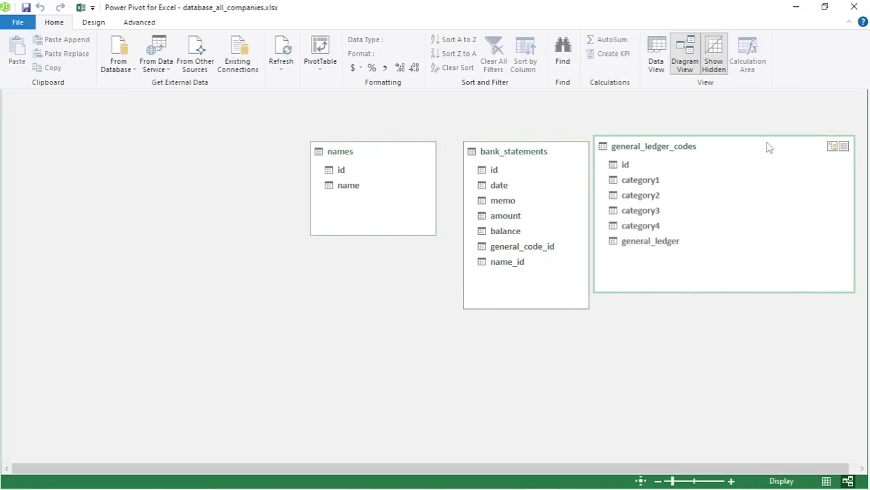
{"action": "left_click_drag", "start_coordinate": [387, 152], "coordinate": [247, 111]}
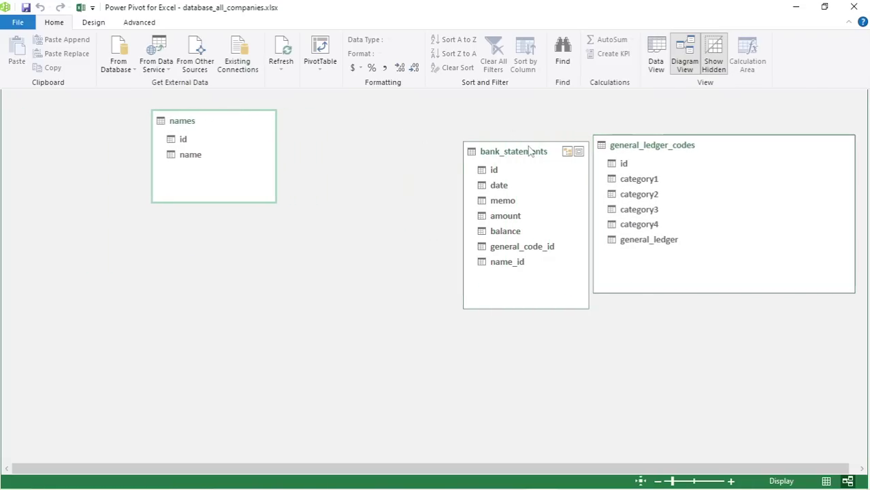
{"action": "left_click_drag", "start_coordinate": [528, 150], "coordinate": [374, 121]}
{"action": "left_click_drag", "start_coordinate": [733, 151], "coordinate": [616, 137]}
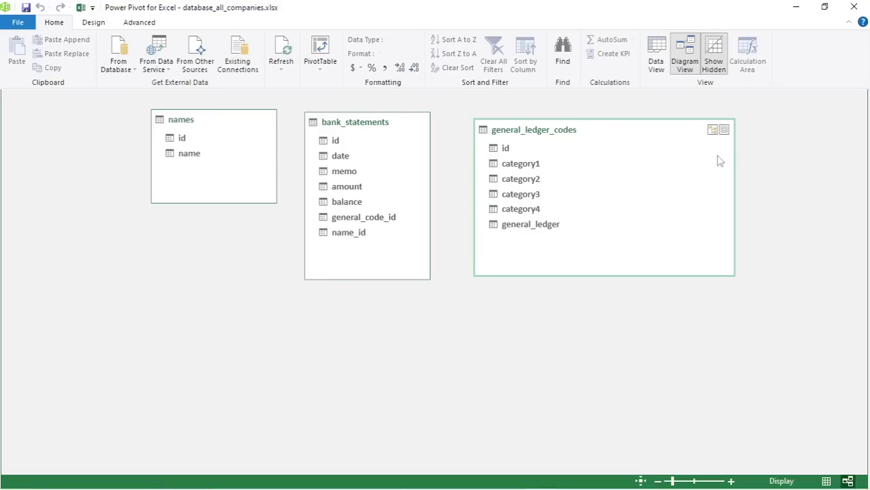
Step: Close the data model, return to the general_ledger_codes sheet, and switch to pgAdmin to run the SELECT query on templates.general_ledger_codes
{"action": "left_click", "coordinate": [854, 7]}
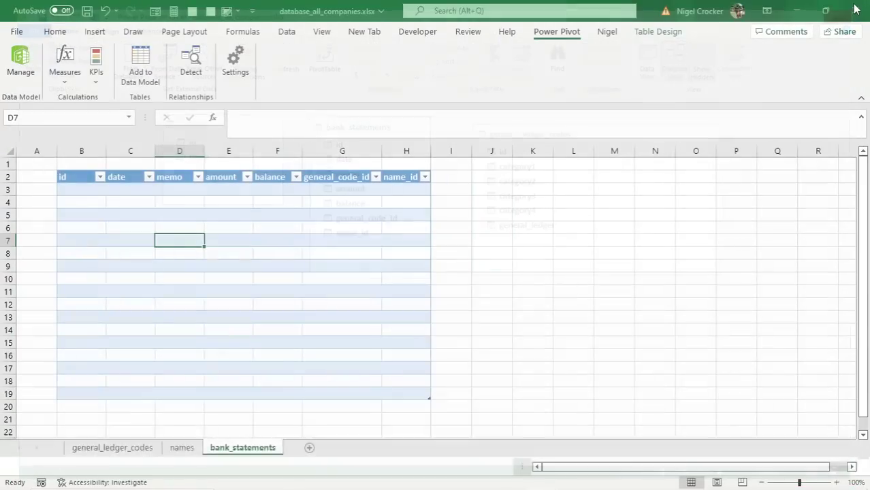
{"action": "left_click", "coordinate": [135, 468]}
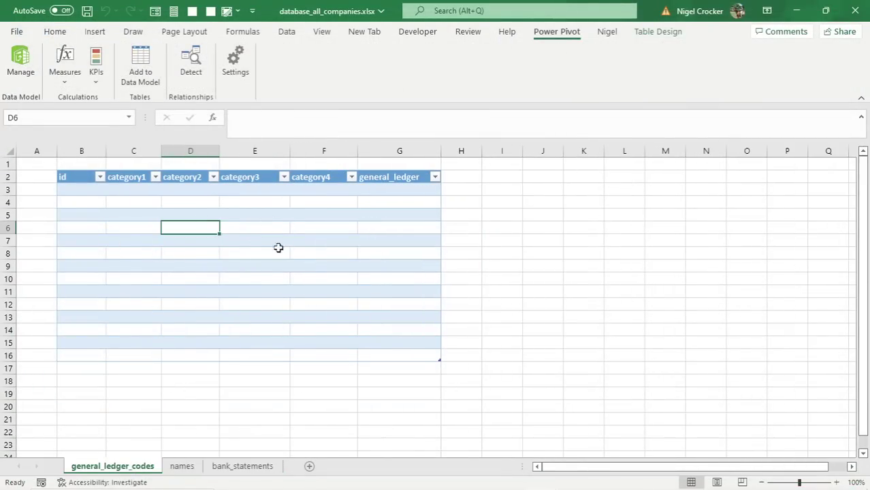
{"action": "mouse_move", "coordinate": [320, 489]}
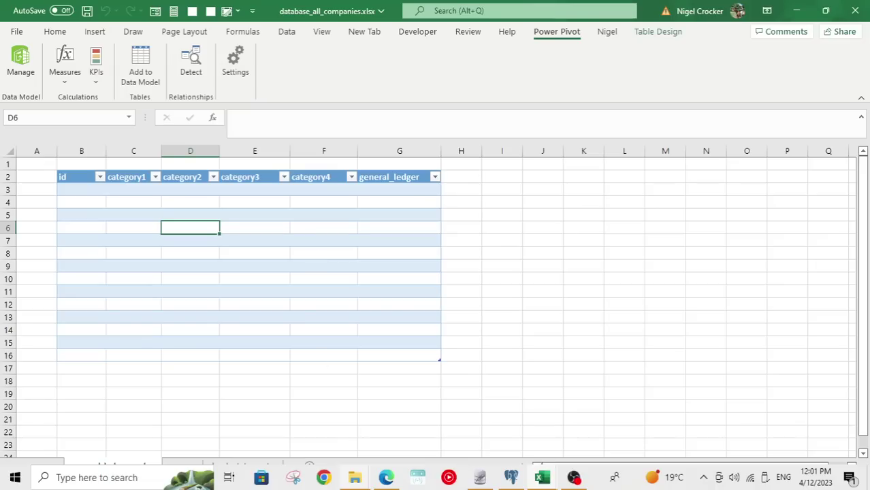
{"action": "left_click", "coordinate": [511, 478]}
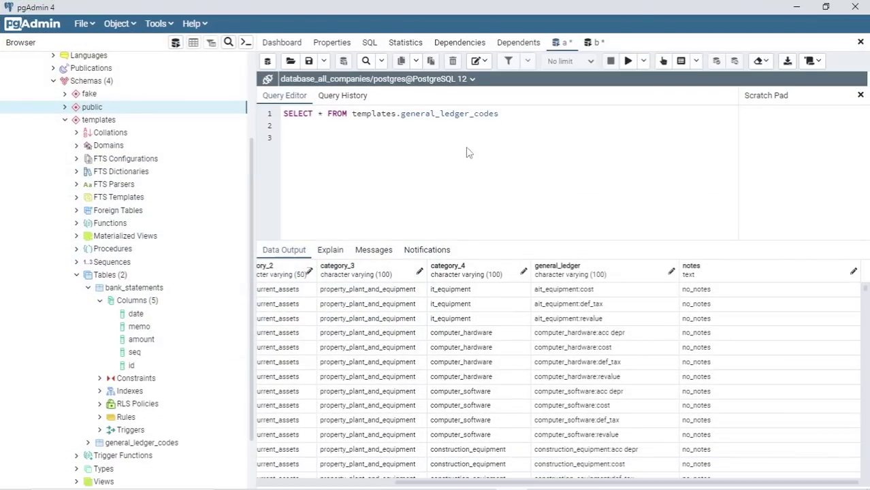
{"action": "left_click_drag", "start_coordinate": [283, 114], "coordinate": [525, 117]}
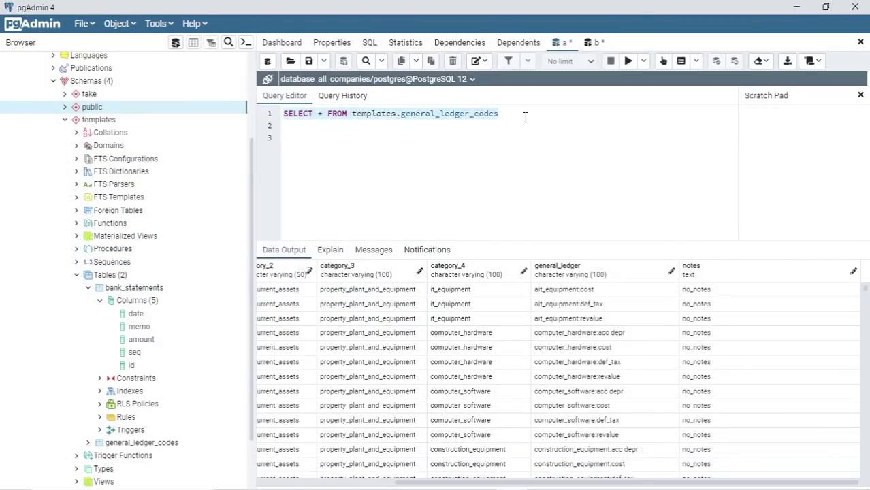
{"action": "key", "text": "F5"}
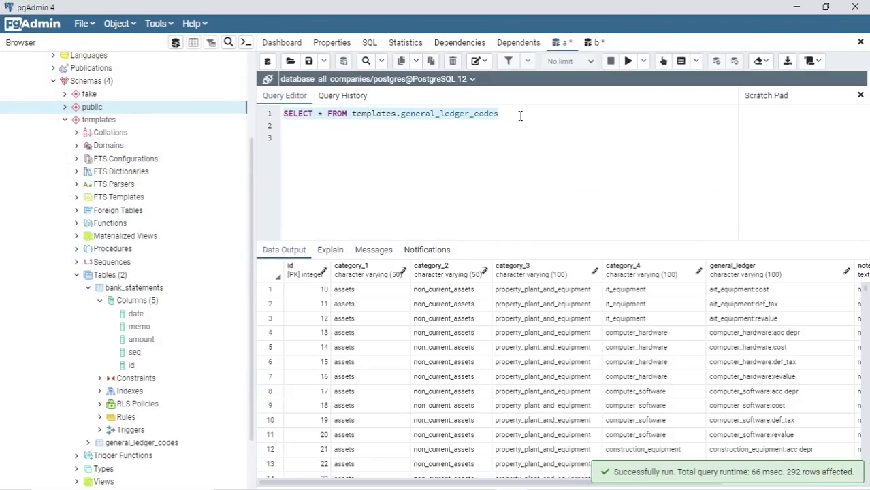
Step: Export the query results as a CSV file named template in the delete folder and open template.csv
{"action": "key", "text": "F8"}
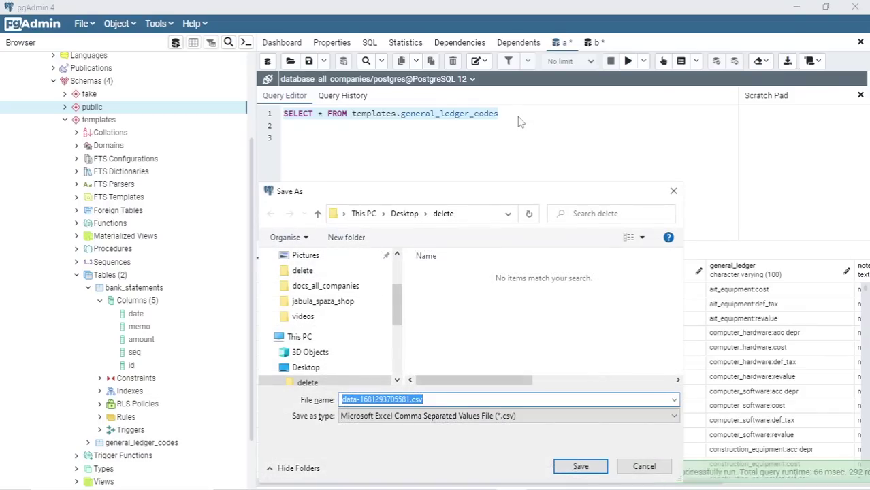
{"action": "type", "text": "template"}
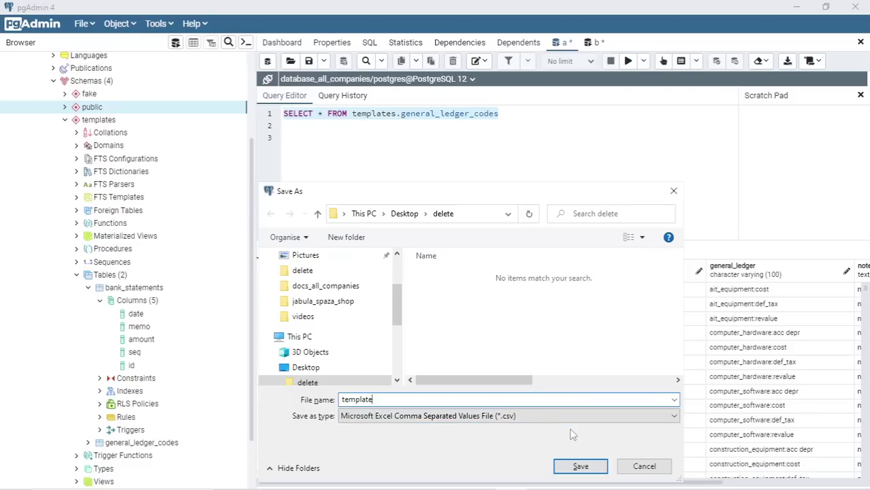
{"action": "left_click", "coordinate": [596, 468]}
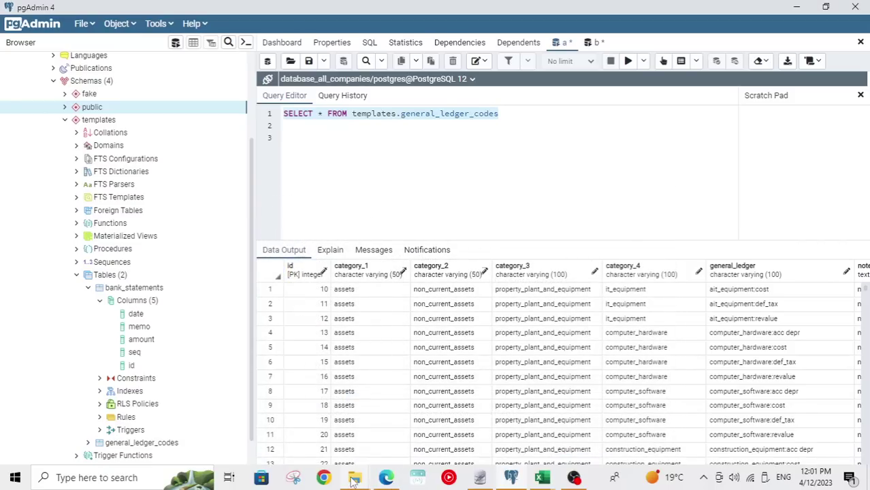
{"action": "left_click", "coordinate": [354, 481]}
{"action": "left_click", "coordinate": [320, 424]}
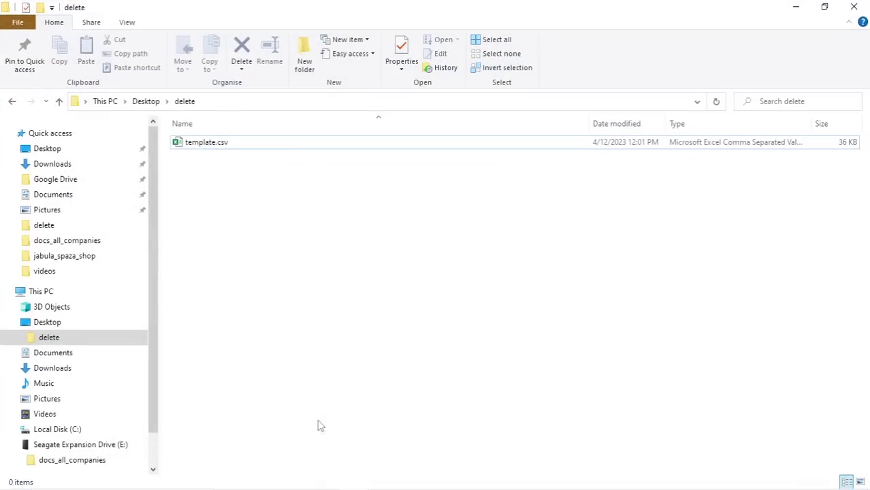
{"action": "double_click", "coordinate": [205, 145]}
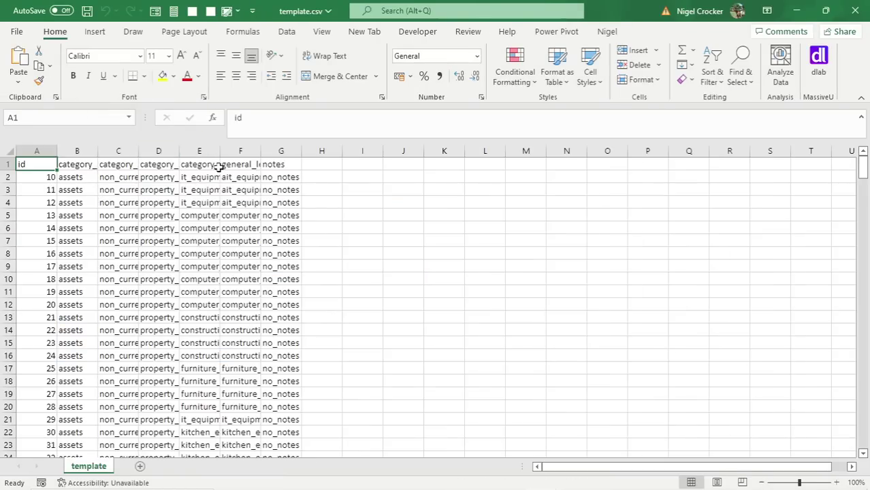
Step: Switch back to database_all_companies and add a notes column after general_ledger in the general_ledger_codes table
{"action": "key", "text": "alt+Tab"}
{"action": "left_click", "coordinate": [463, 178]}
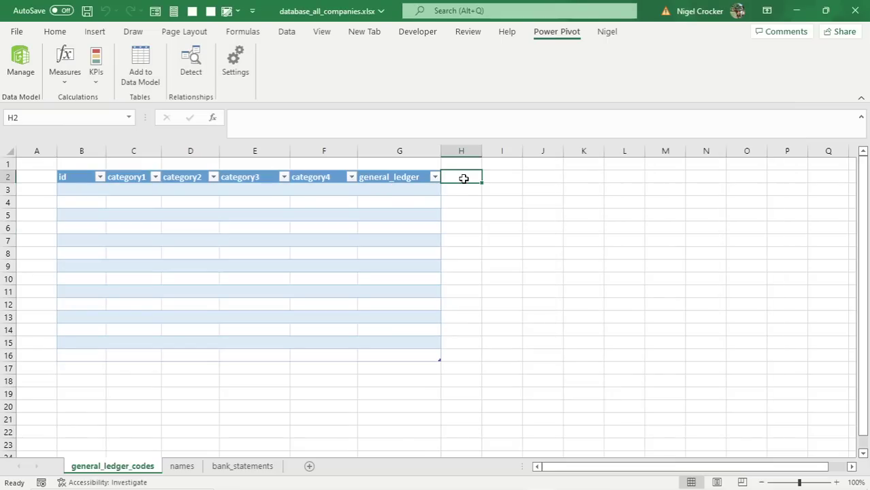
{"action": "type", "text": "notes"}
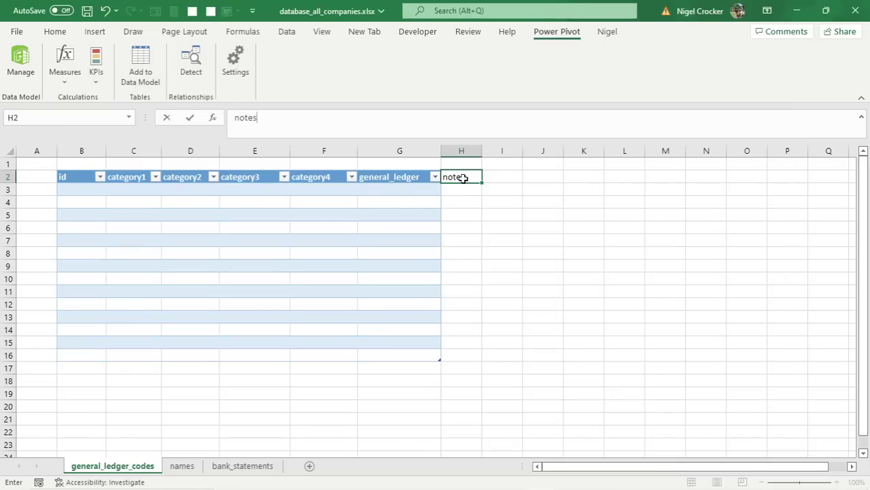
{"action": "key", "text": "Return"}
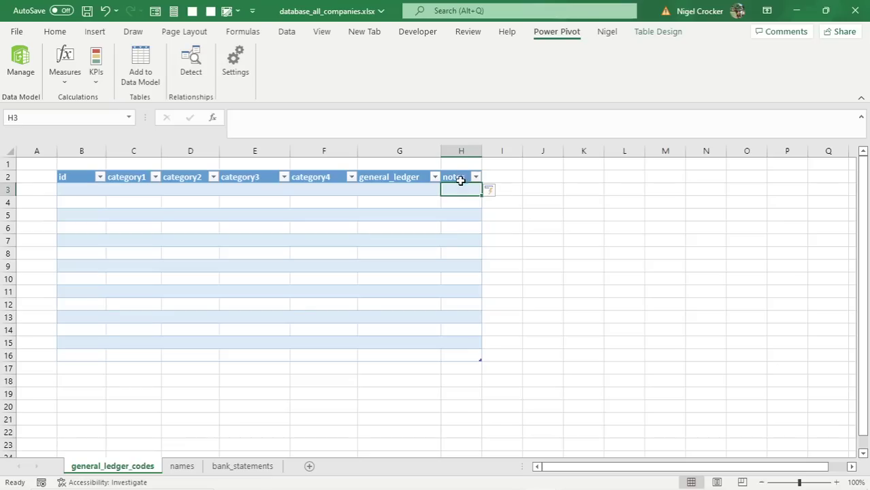
Step: Format the data cells of the notes column, H3 to H16, as Text
{"action": "left_click_drag", "start_coordinate": [462, 188], "coordinate": [469, 353]}
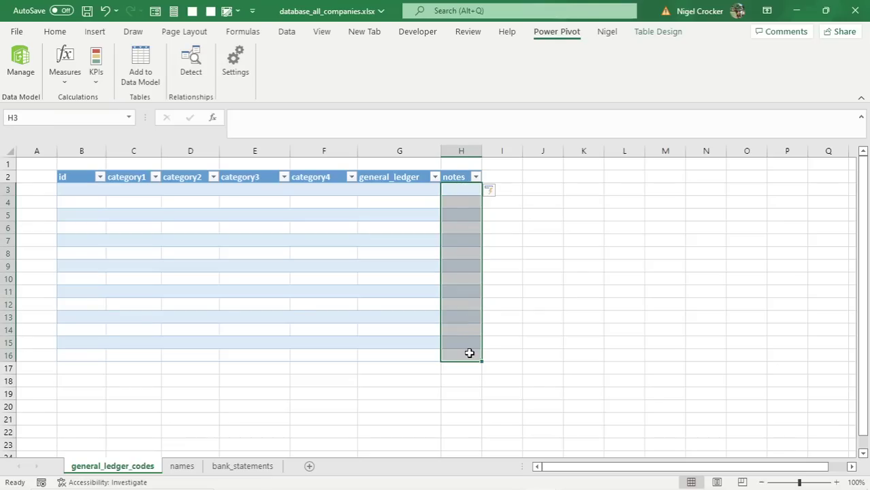
{"action": "key", "text": "ctrl+1"}
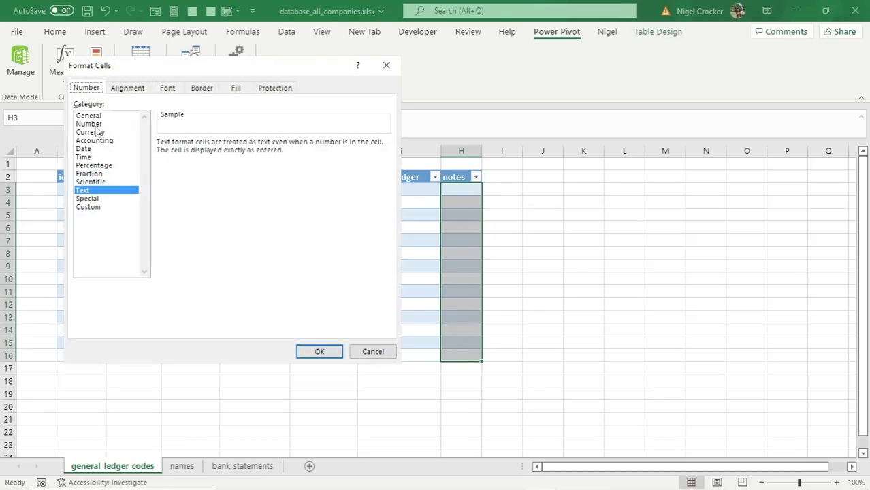
{"action": "left_click", "coordinate": [96, 126]}
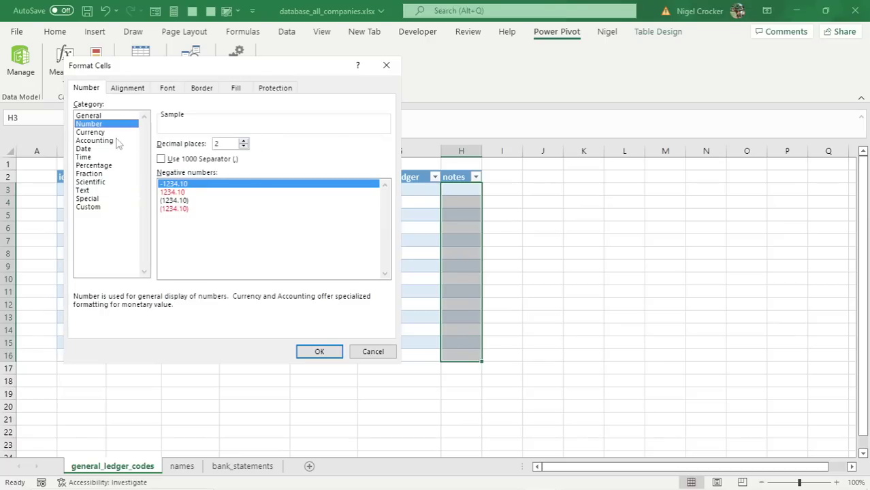
{"action": "left_click", "coordinate": [88, 191]}
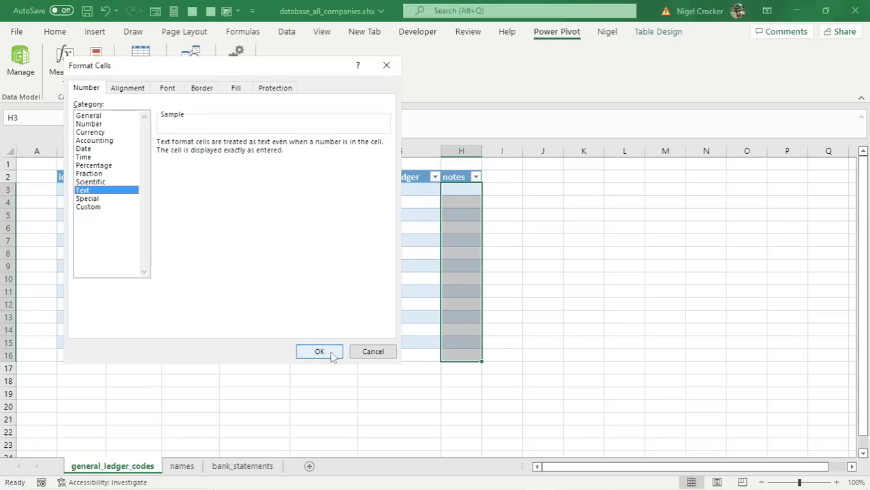
{"action": "left_click", "coordinate": [329, 351]}
{"action": "left_click", "coordinate": [457, 250]}
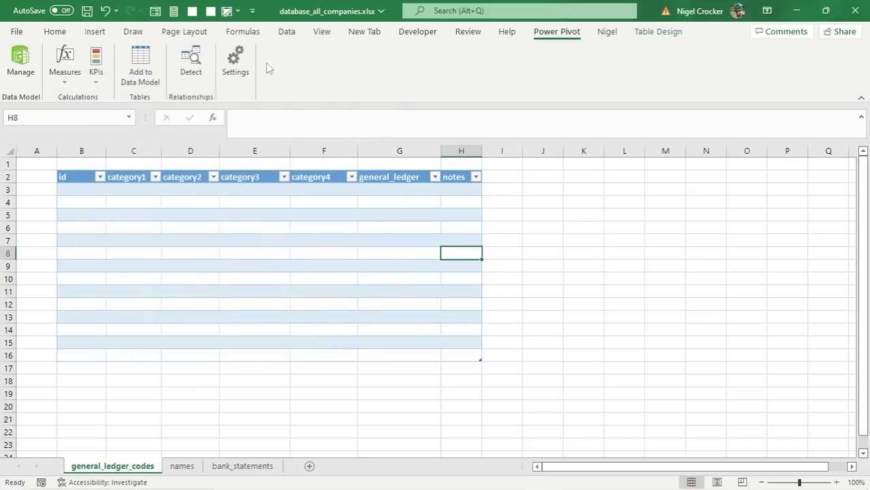
Step: Refresh the workbook's data so the data model picks up the notes column
{"action": "left_click", "coordinate": [286, 31]}
{"action": "left_click", "coordinate": [224, 79]}
{"action": "left_click", "coordinate": [243, 98]}
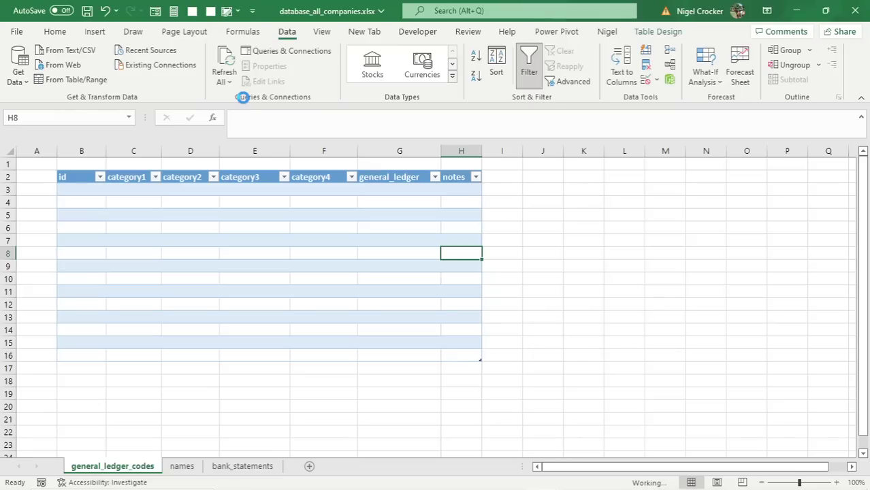
{"action": "left_click", "coordinate": [460, 202]}
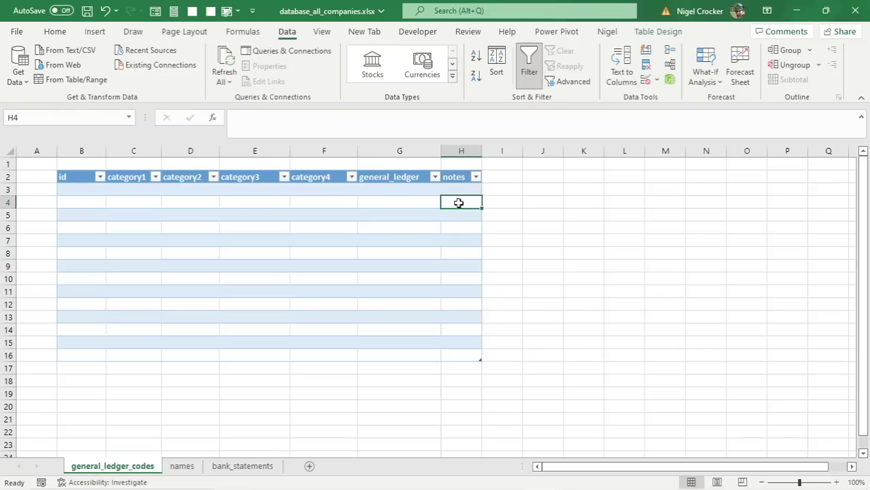
Step: Check the fields of general_ledger_codes in the data model's diagram view and return to the workbook
{"action": "left_click", "coordinate": [556, 31]}
{"action": "left_click", "coordinate": [21, 58]}
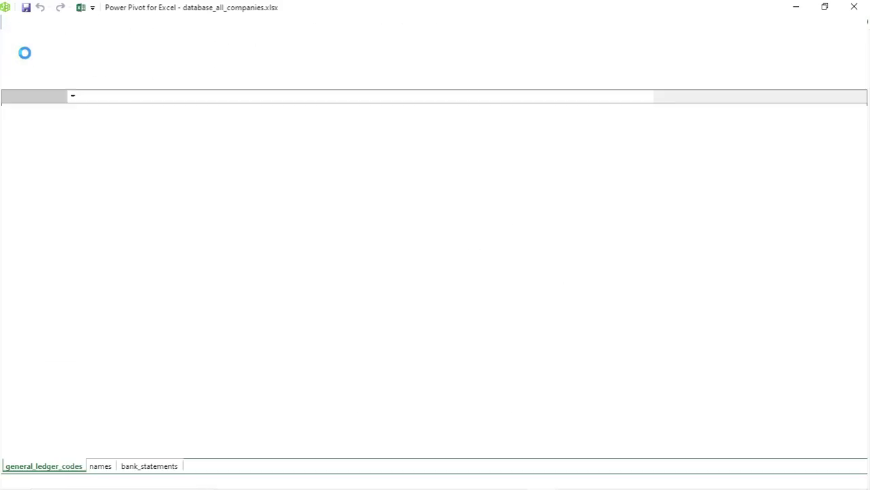
{"action": "left_click", "coordinate": [686, 61]}
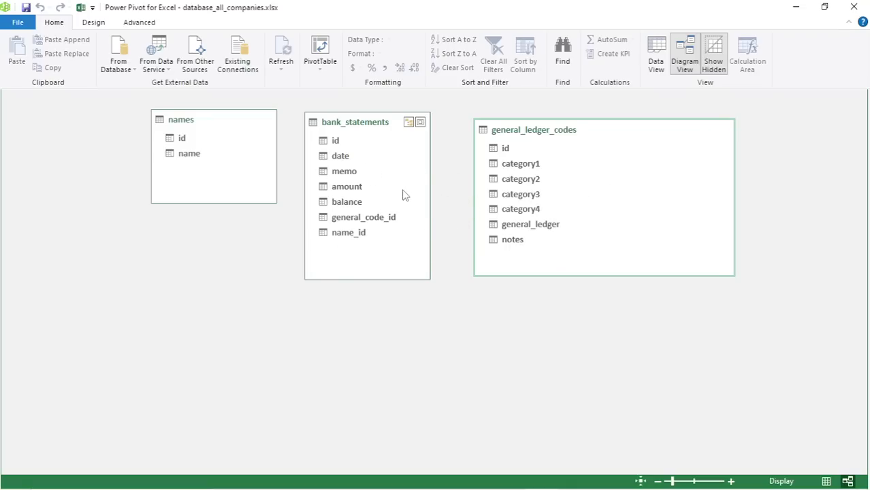
{"action": "left_click", "coordinate": [853, 7]}
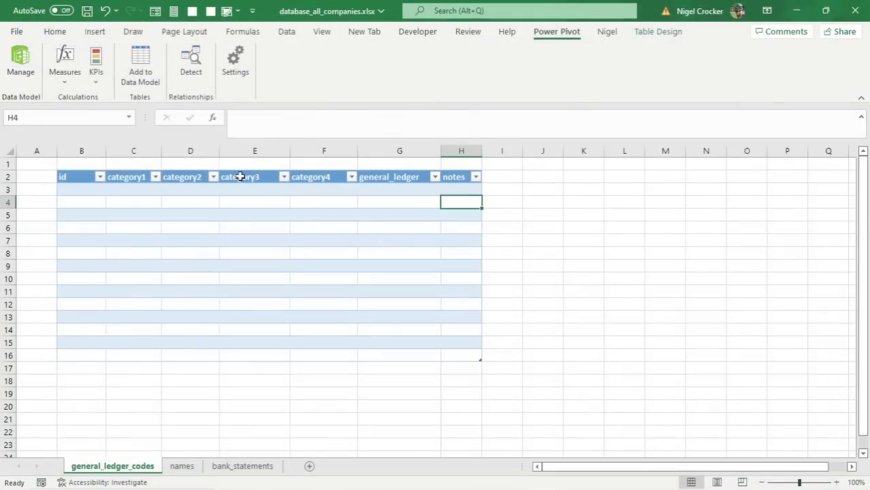
Step: Try pasting all of template.csv, header row included, as values into the general_ledger_codes table from B3, and undo the paste
{"action": "left_click", "coordinate": [91, 187]}
{"action": "key", "text": "alt+Tab"}
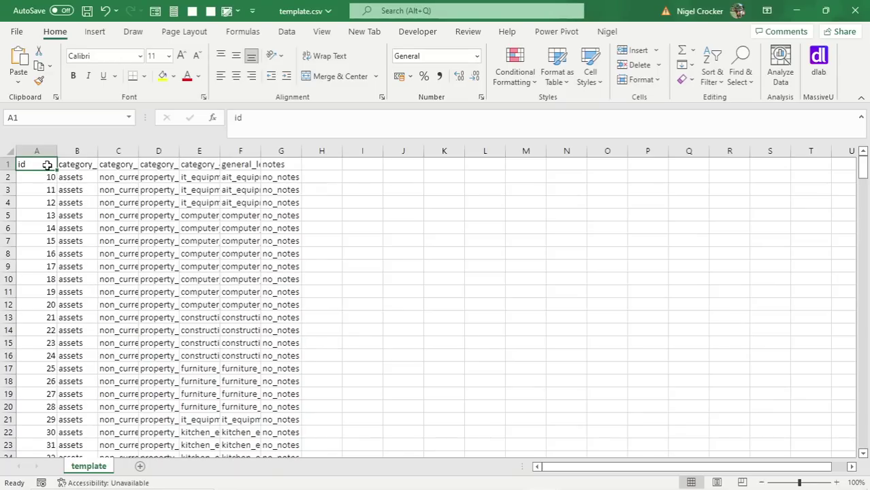
{"action": "key", "text": "ctrl+shift+End"}
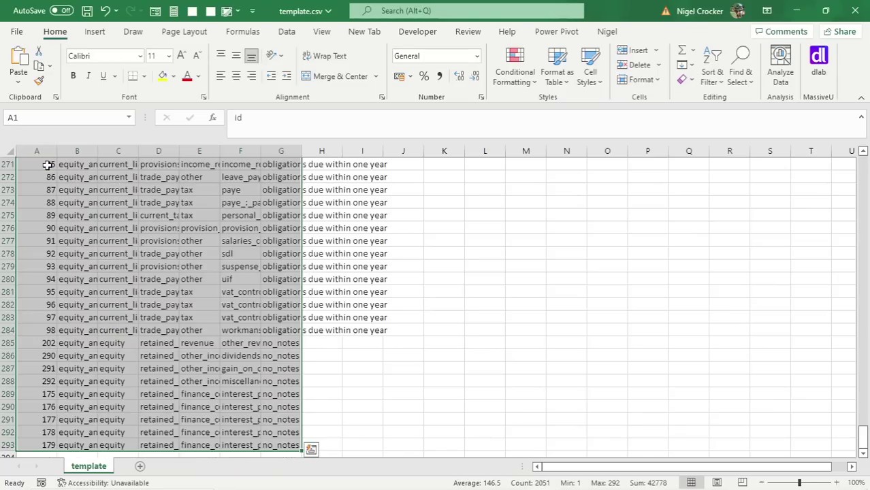
{"action": "key", "text": "ctrl+c"}
{"action": "key", "text": "alt+Tab"}
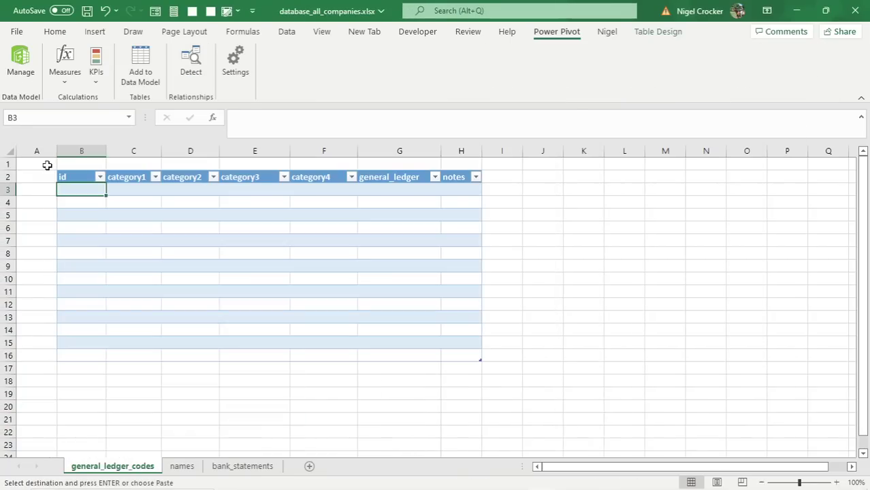
{"action": "right_click", "coordinate": [85, 193]}
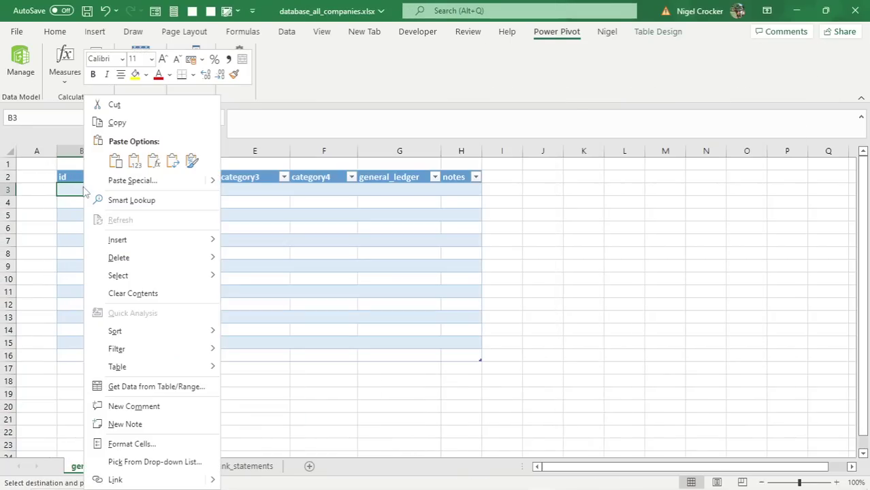
{"action": "left_click", "coordinate": [134, 162]}
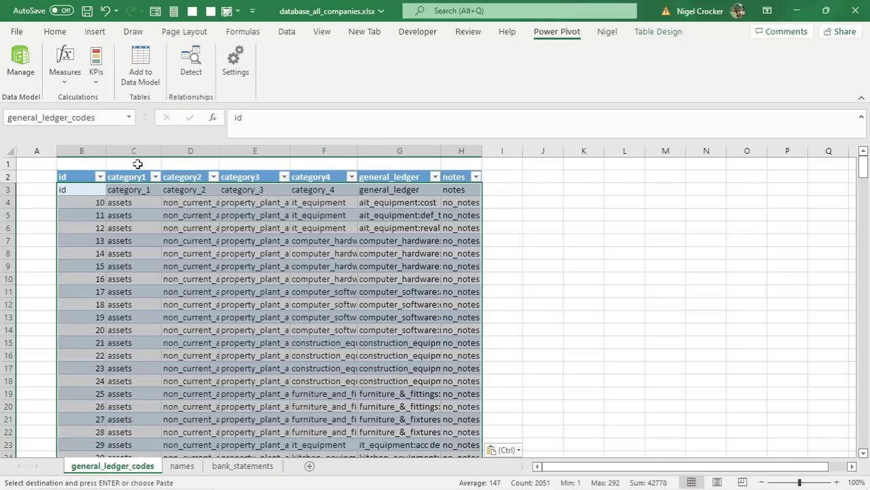
{"action": "key", "text": "ctrl+z"}
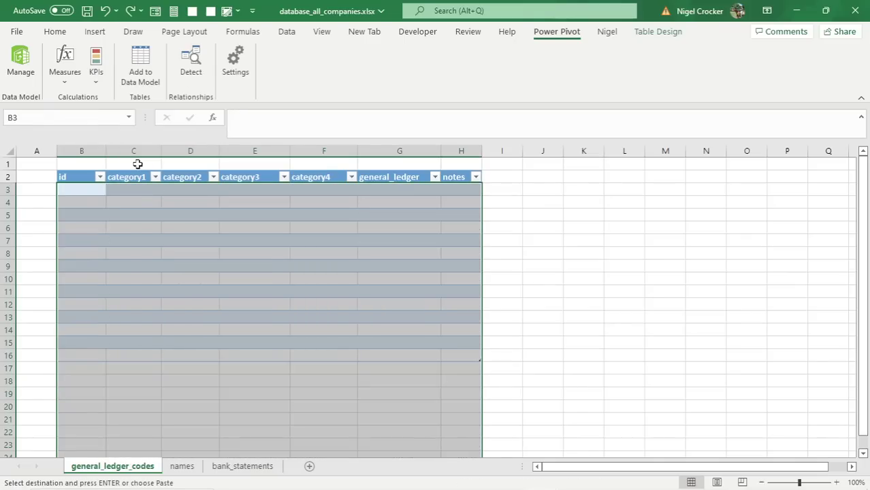
Step: Paste template.csv's data rows, without the header row, as values into the general_ledger_codes table starting at B3
{"action": "key", "text": "alt+Tab"}
{"action": "key", "text": "ctrl+Home"}
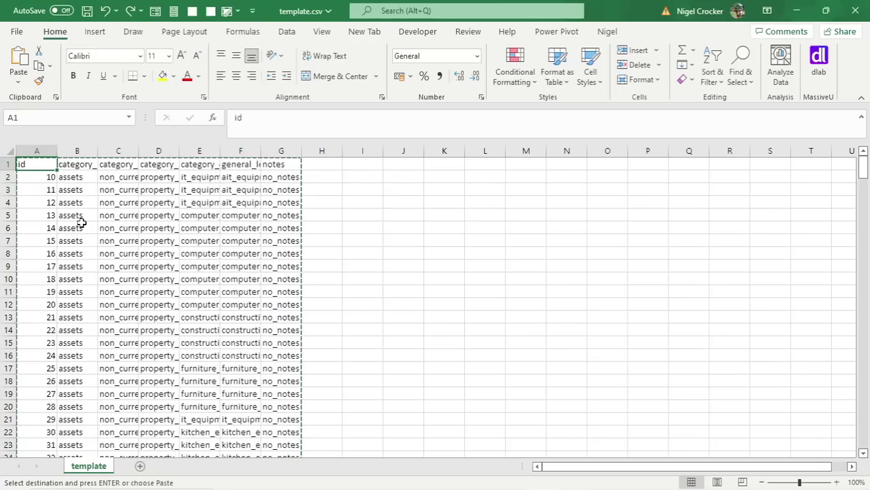
{"action": "left_click_drag", "start_coordinate": [42, 177], "coordinate": [280, 183]}
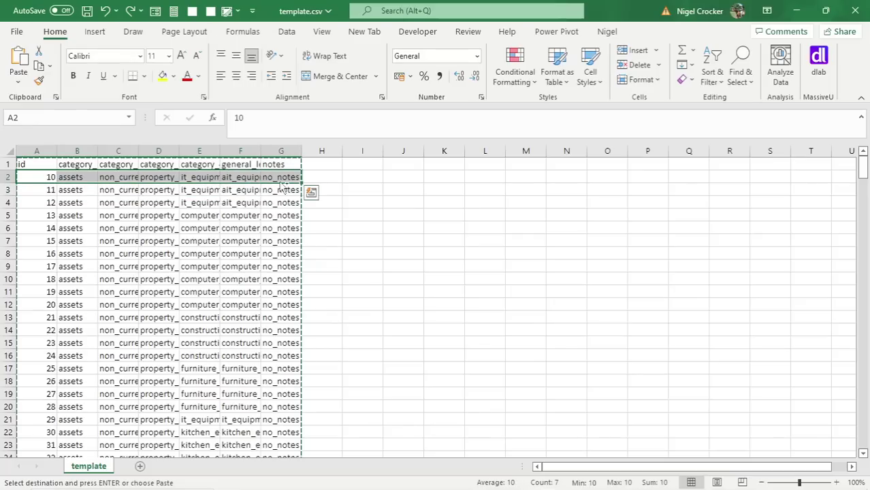
{"action": "key", "text": "ctrl+shift+Down"}
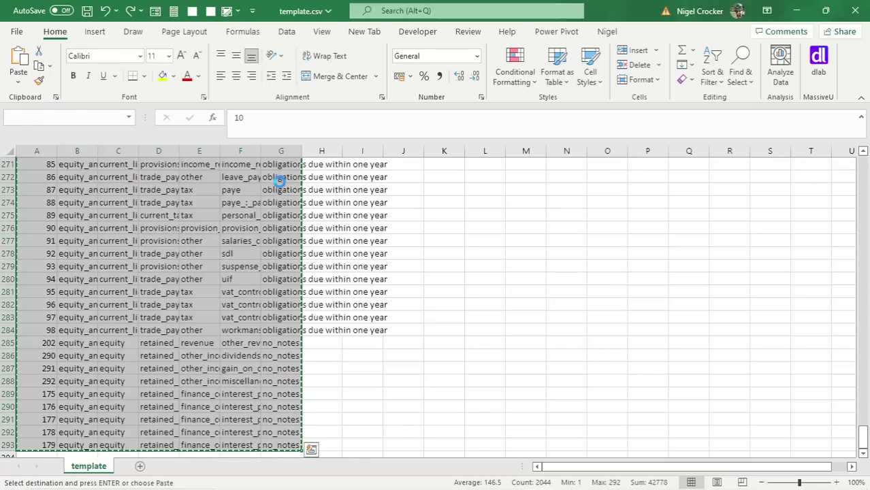
{"action": "key", "text": "alt+Tab"}
{"action": "left_click", "coordinate": [81, 192]}
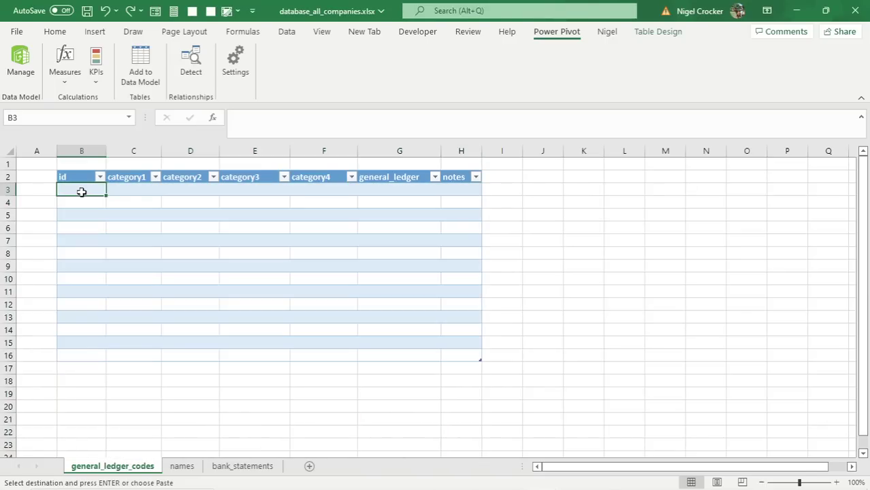
{"action": "right_click", "coordinate": [81, 192]}
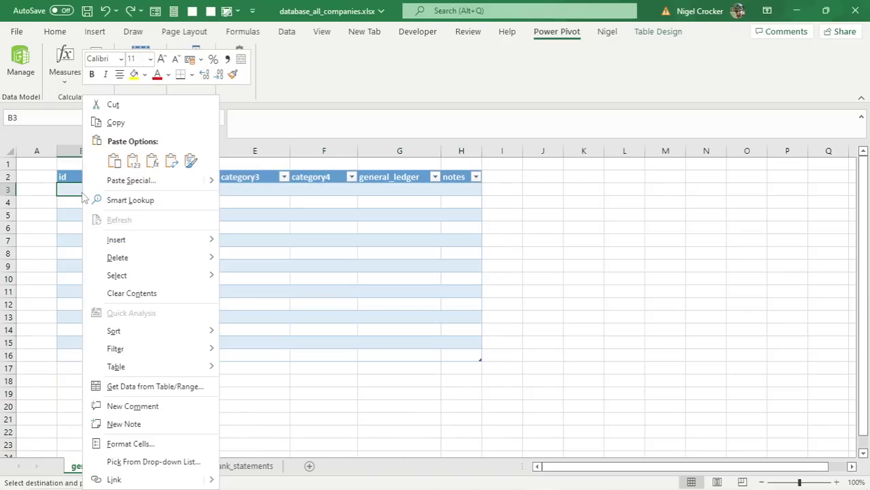
{"action": "left_click", "coordinate": [134, 162]}
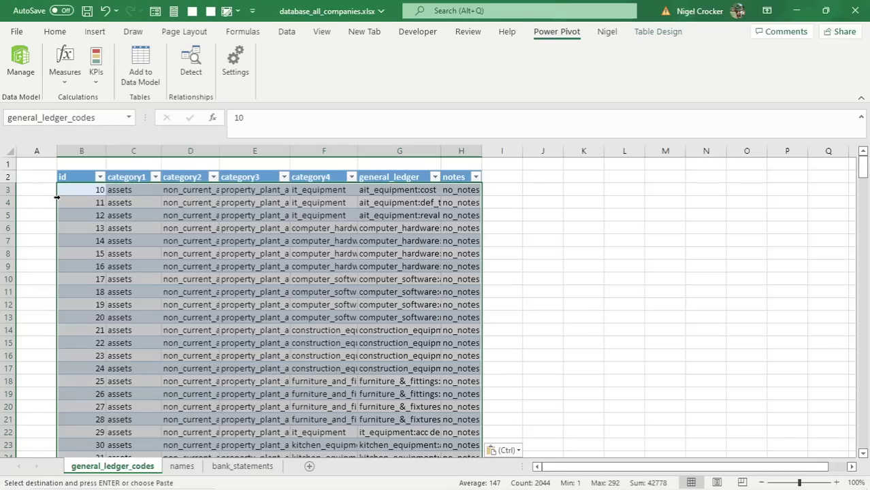
Step: Autofit the width of all columns on the general_ledger_codes sheet to their contents
{"action": "left_click", "coordinate": [90, 190]}
{"action": "left_click", "coordinate": [129, 189]}
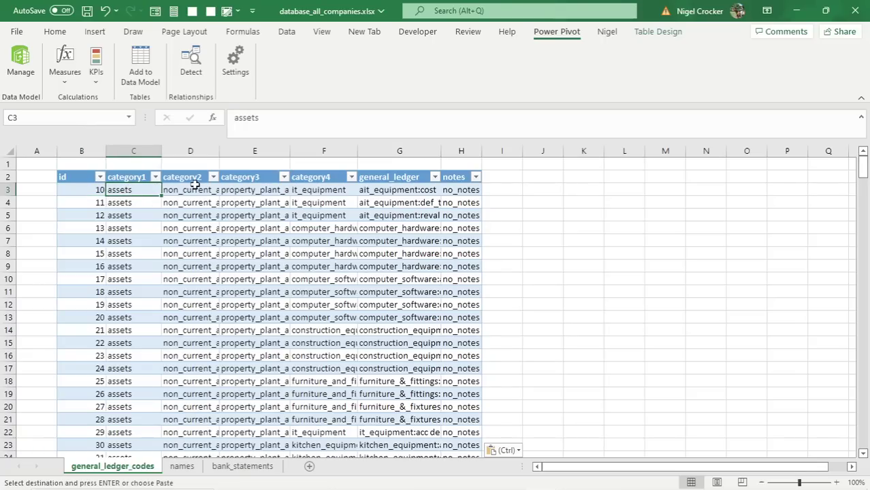
{"action": "left_click", "coordinate": [197, 189]}
{"action": "left_click", "coordinate": [256, 197]}
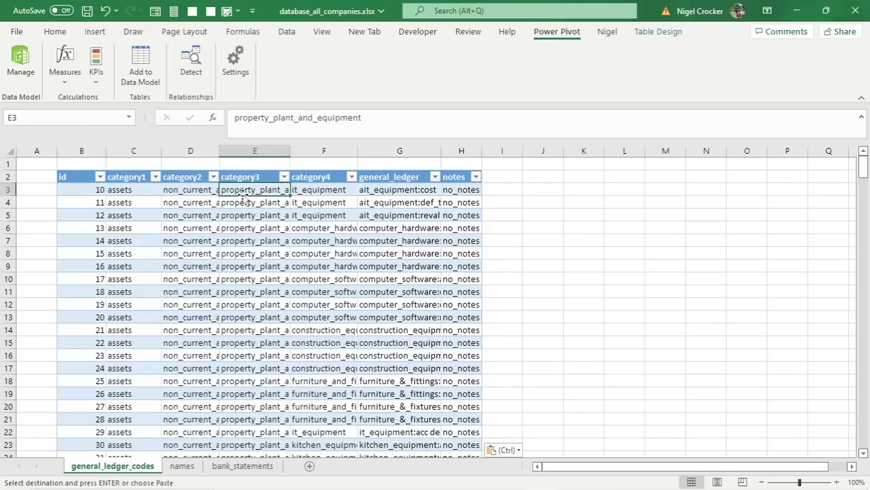
{"action": "left_click", "coordinate": [8, 154]}
{"action": "double_click", "coordinate": [53, 161]}
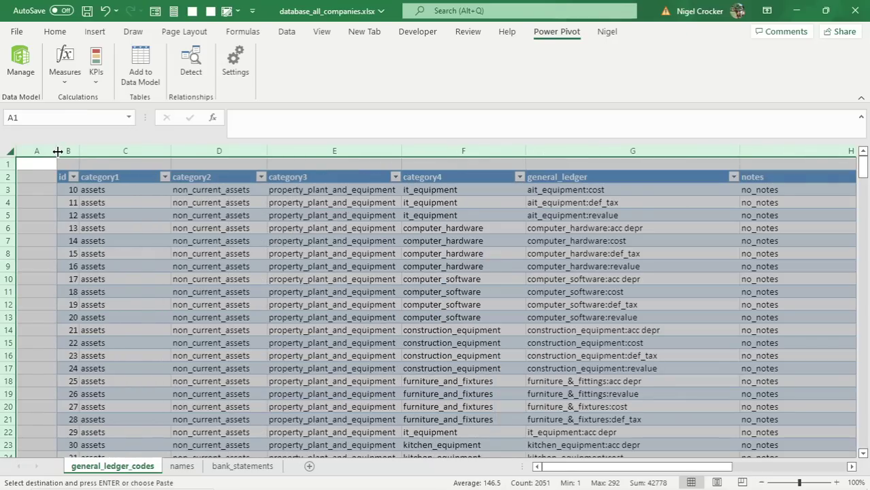
{"action": "left_click", "coordinate": [213, 239]}
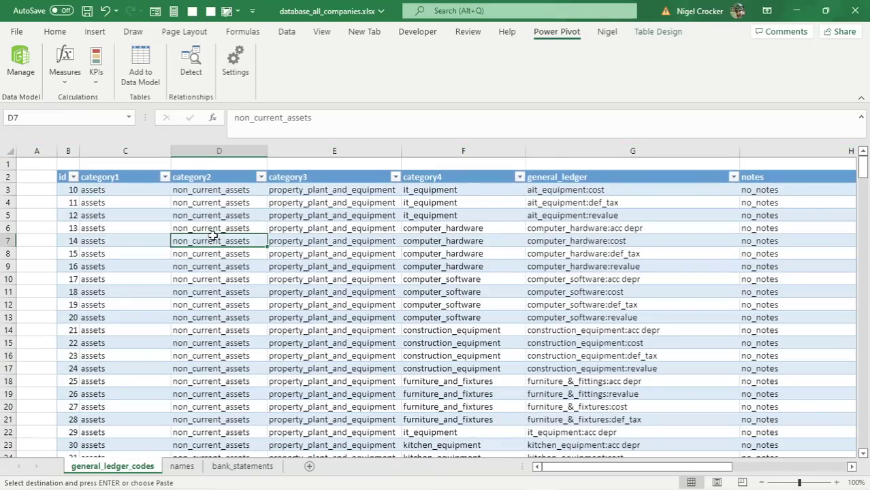
Step: Sort the general_ledger_codes table by id from smallest to largest and return to its header row
{"action": "key", "text": "ctrl+Down"}
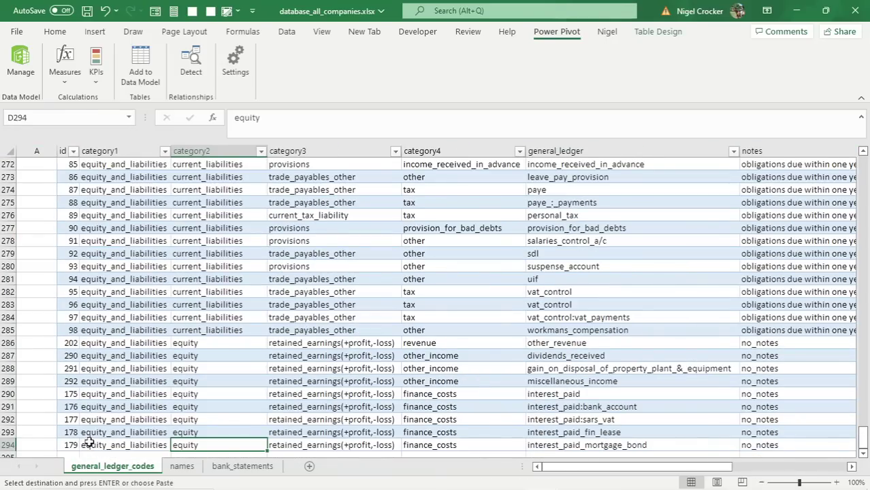
{"action": "left_click", "coordinate": [75, 201]}
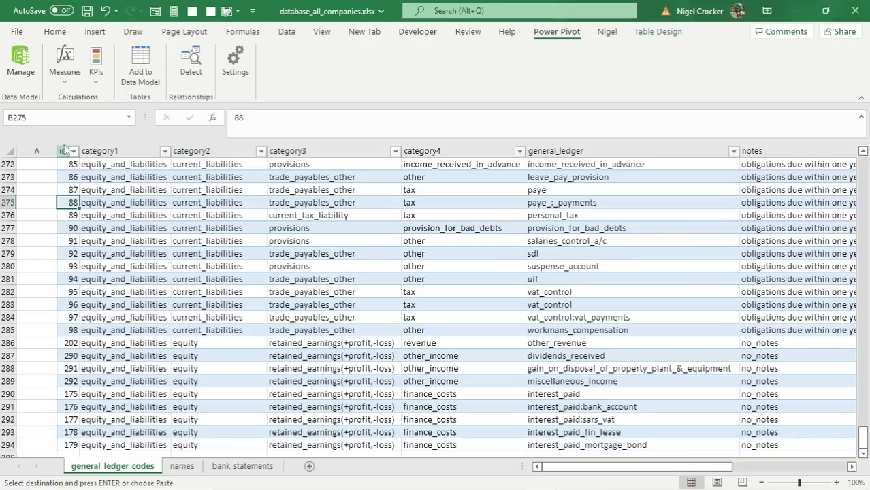
{"action": "left_click", "coordinate": [74, 152]}
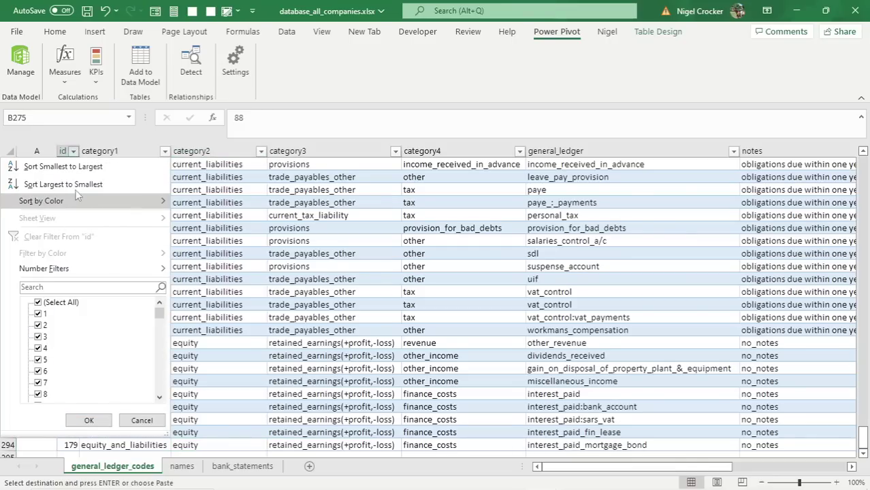
{"action": "left_click", "coordinate": [63, 167]}
{"action": "left_click", "coordinate": [82, 227]}
{"action": "key", "text": "ctrl+Up"}
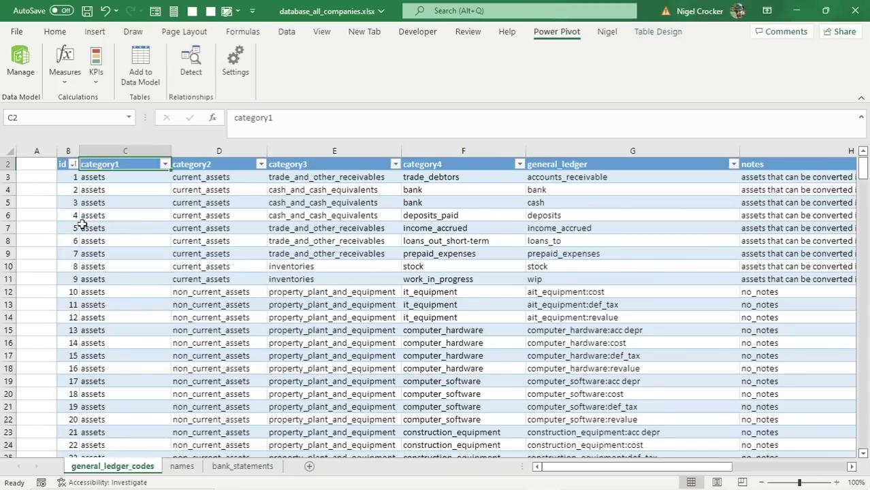
Step: Fill the id column of the names table with the series 1 to 14 in B3 to B16
{"action": "left_click", "coordinate": [192, 465]}
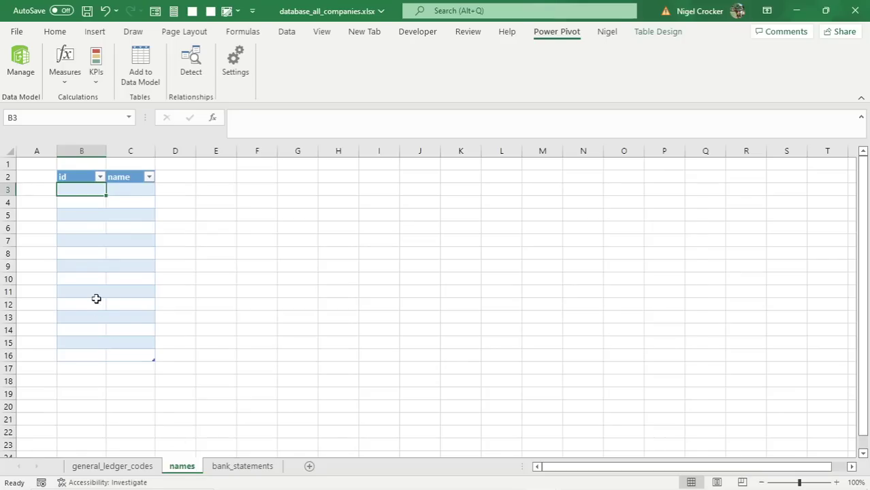
{"action": "type", "text": "1"}
{"action": "key", "text": "Return"}
{"action": "type", "text": "2"}
{"action": "key", "text": "Return"}
{"action": "left_click", "coordinate": [79, 189]}
{"action": "left_click_drag", "start_coordinate": [80, 189], "coordinate": [91, 365]}
Step: Fill the name column from C3 to C16 with the series name1 to name14 and save the workbook
{"action": "left_click", "coordinate": [130, 191]}
{"action": "type", "text": "nam"}
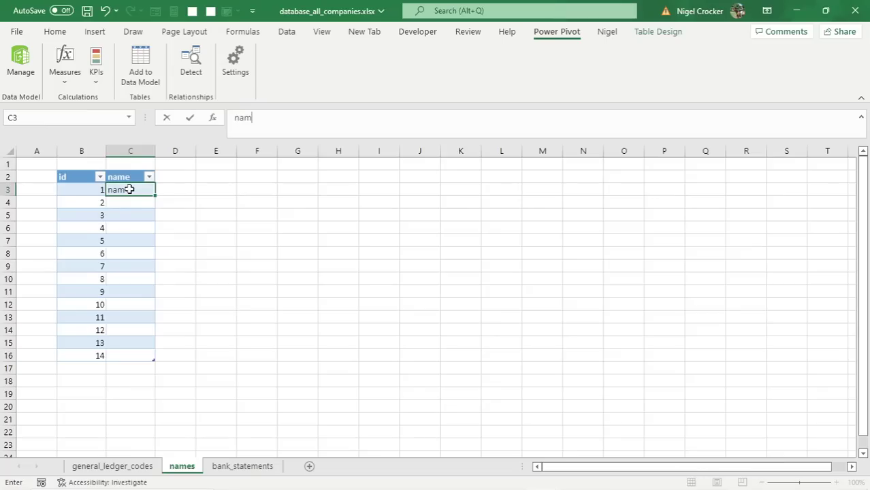
{"action": "type", "text": "e1"}
{"action": "key", "text": "Return"}
{"action": "left_click", "coordinate": [130, 190]}
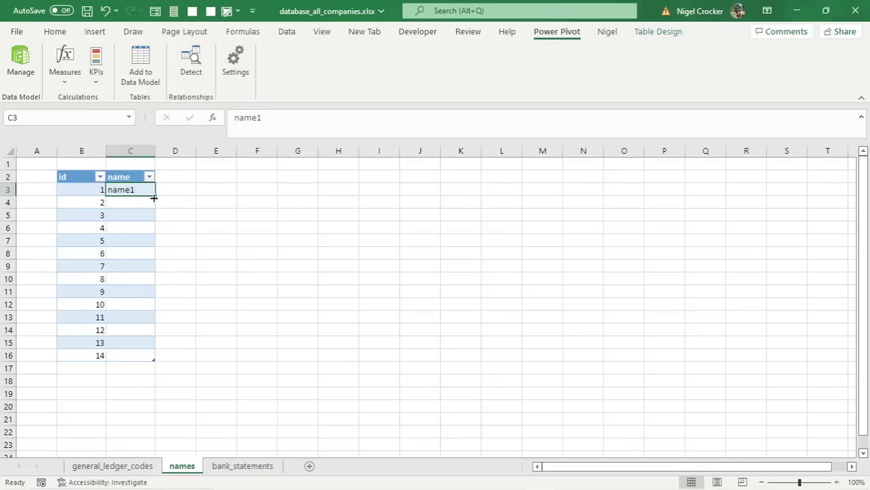
{"action": "double_click", "coordinate": [154, 196]}
{"action": "left_click", "coordinate": [135, 203]}
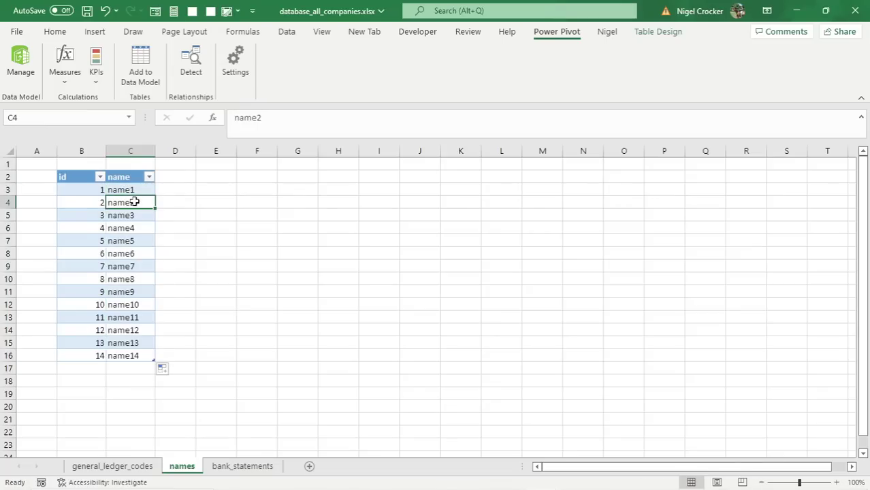
{"action": "key", "text": "ctrl+s"}
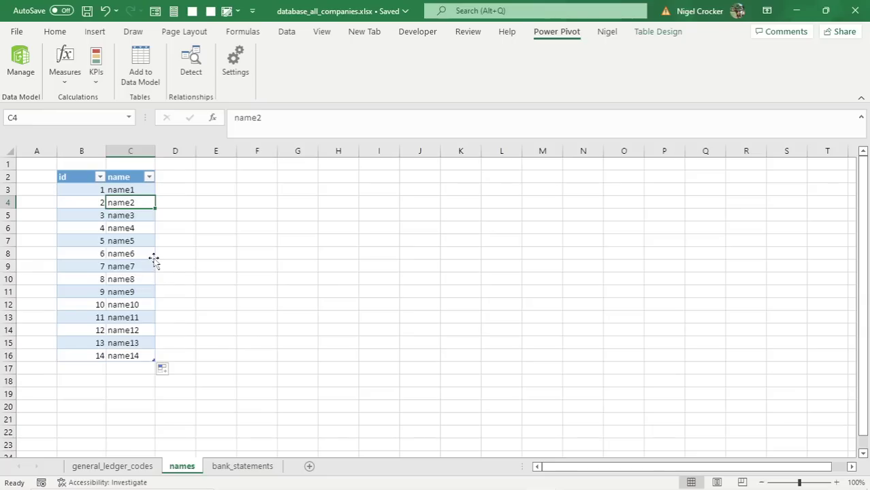
Step: Add a record with id 15 and a person's first name directly below the last row of the names table
{"action": "left_click", "coordinate": [133, 317]}
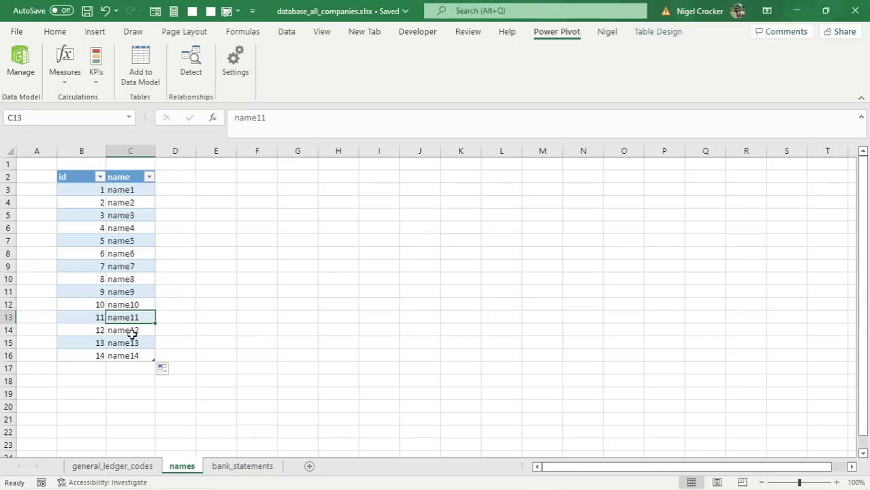
{"action": "left_click", "coordinate": [132, 250]}
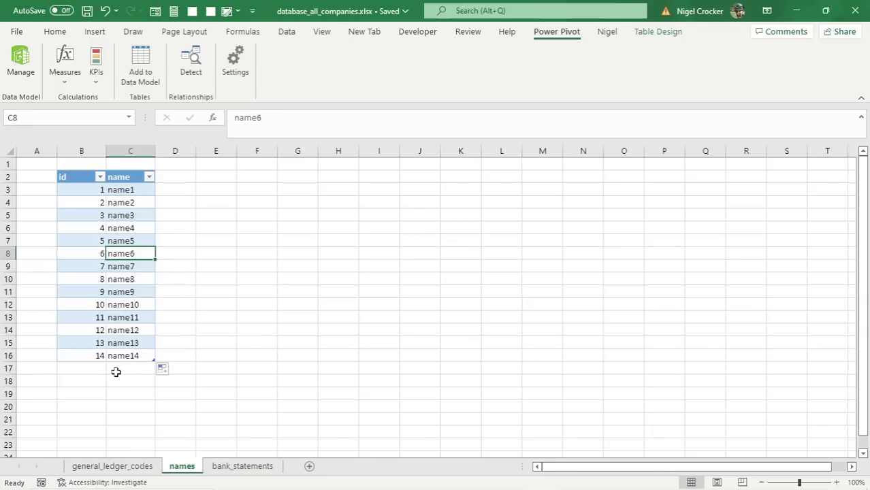
{"action": "left_click", "coordinate": [94, 367]}
{"action": "type", "text": "15"}
{"action": "key", "text": "Tab"}
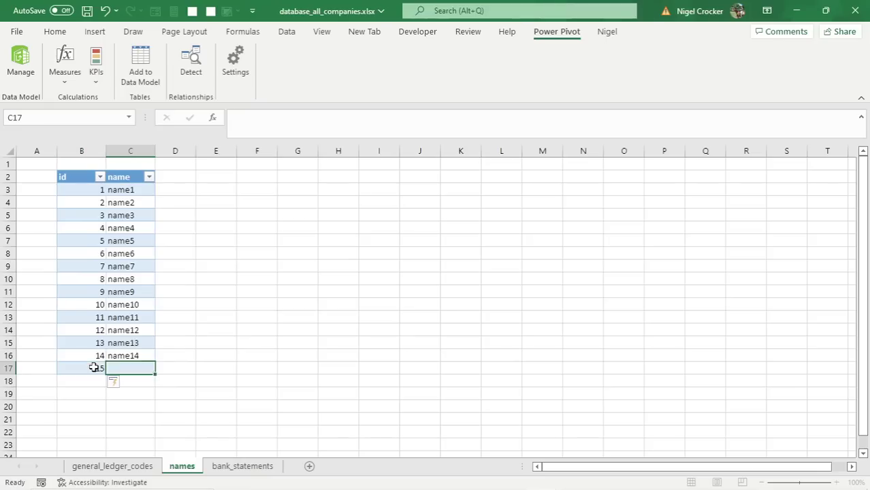
{"action": "type", "text": "ni"}
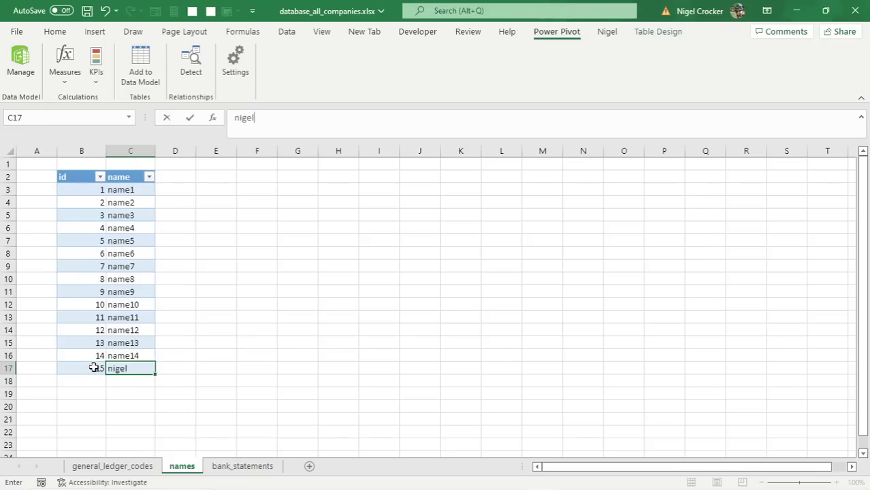
{"action": "type", "text": "gel"}
{"action": "left_click", "coordinate": [112, 344]}
{"action": "left_click", "coordinate": [125, 371]}
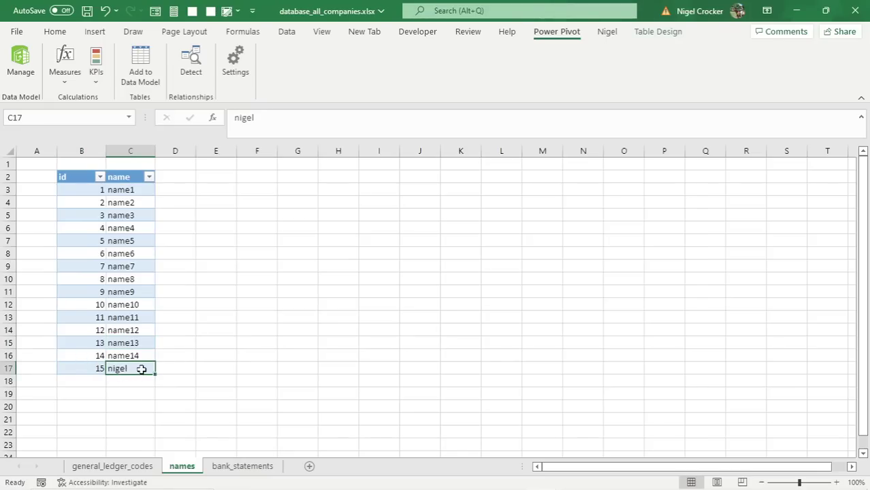
Step: Add two more records to the names table with ids 16 and 17, each with a person's first name
{"action": "left_click", "coordinate": [91, 378]}
{"action": "type", "text": "16"}
{"action": "key", "text": "Tab"}
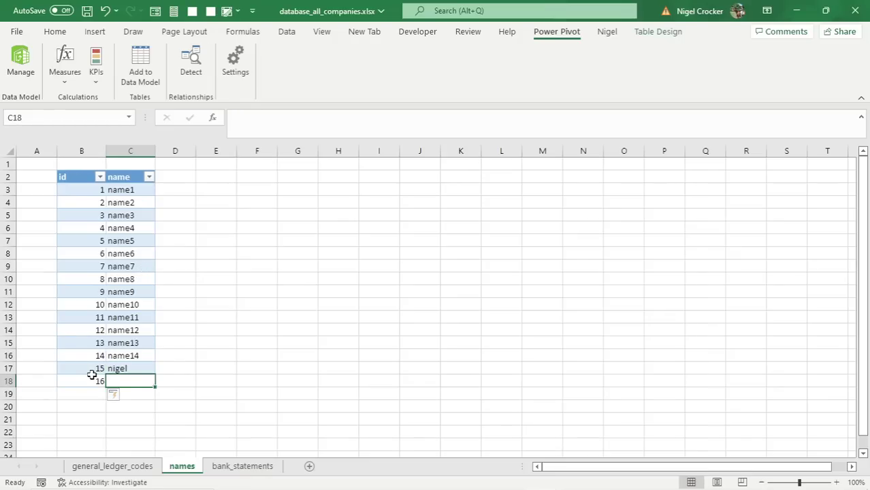
{"action": "type", "text": "jenny"}
{"action": "key", "text": "Return"}
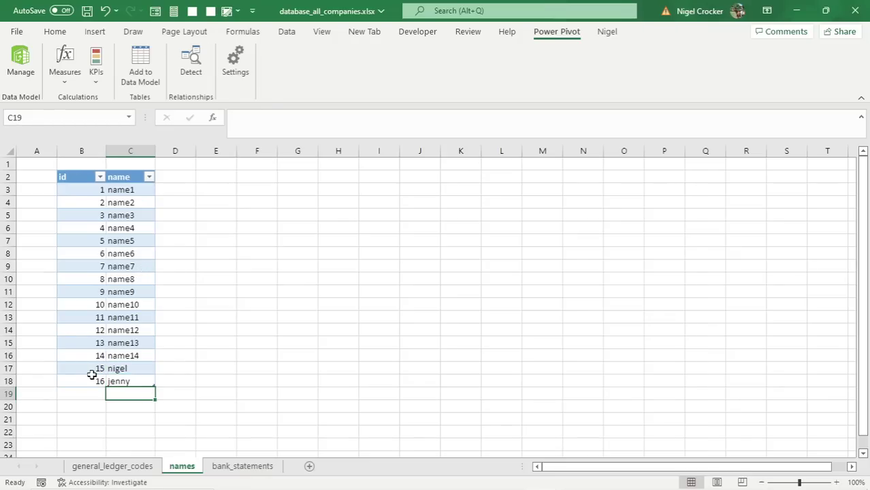
{"action": "key", "text": "Left"}
{"action": "type", "text": "17"}
{"action": "key", "text": "Tab"}
{"action": "type", "text": "murray"}
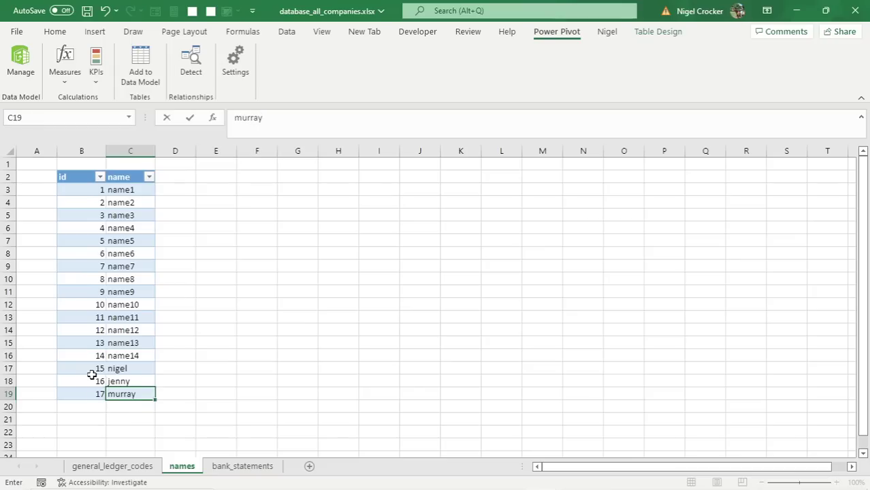
{"action": "key", "text": "Return"}
Step: Add a record with id 18 and a person's first name in row 20 of the names table
{"action": "key", "text": "Left"}
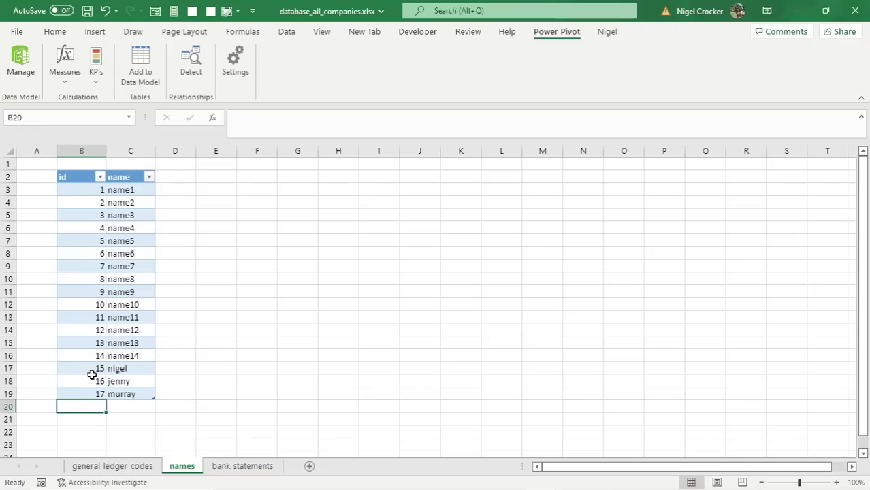
{"action": "type", "text": "18"}
{"action": "key", "text": "Tab"}
{"action": "type", "text": "ja"}
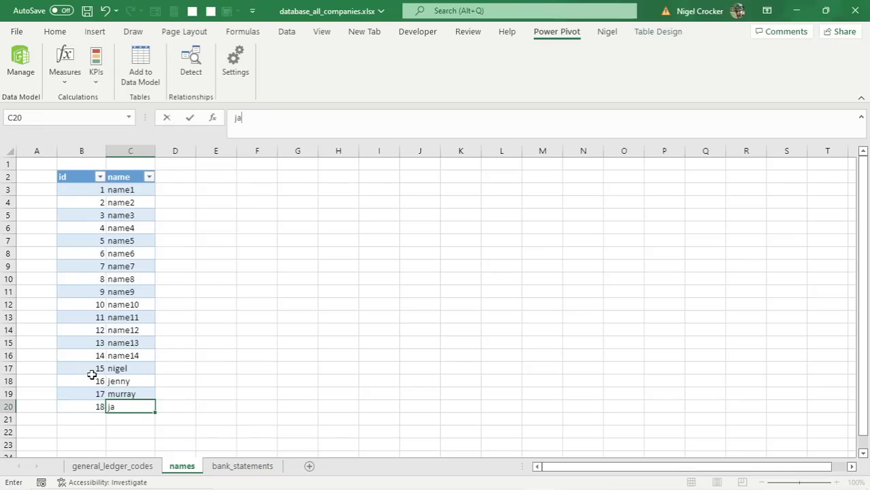
{"action": "type", "text": "bckie"}
{"action": "left_click", "coordinate": [120, 352]}
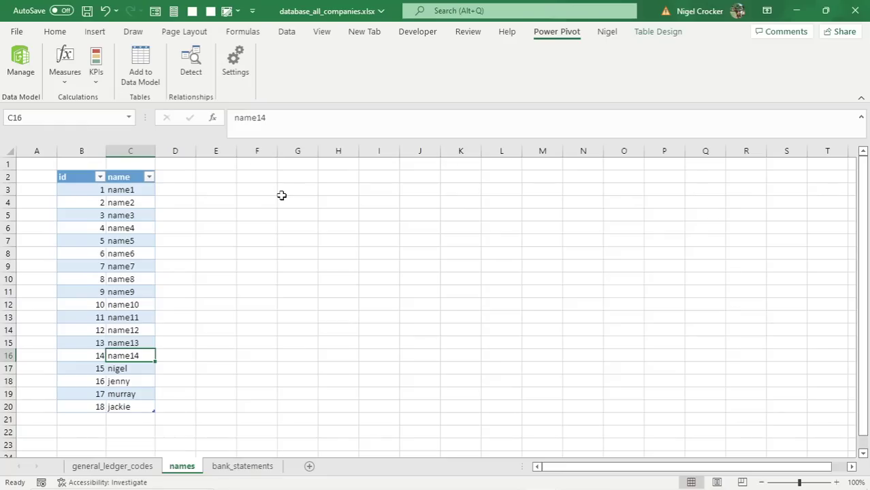
Step: Try to relate general_code_id in bank_statements to id in general_ledger_codes in the data model's diagram view, and return to the workbook
{"action": "left_click", "coordinate": [21, 65]}
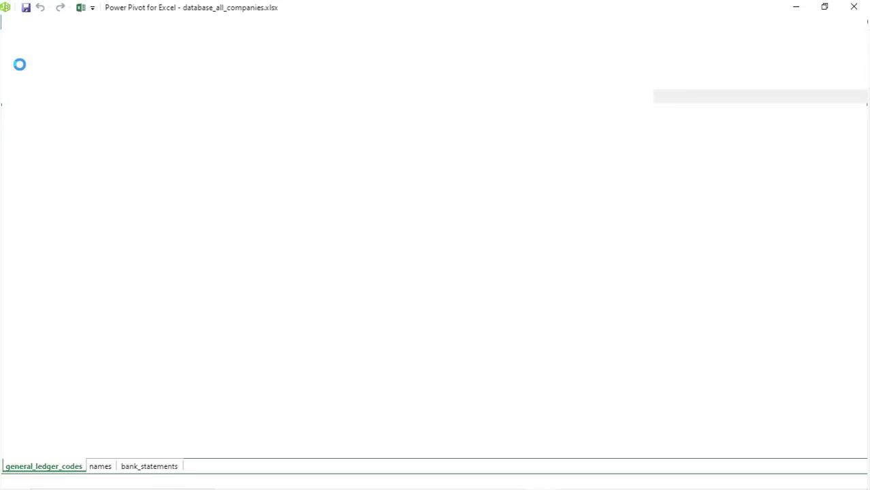
{"action": "left_click", "coordinate": [685, 56]}
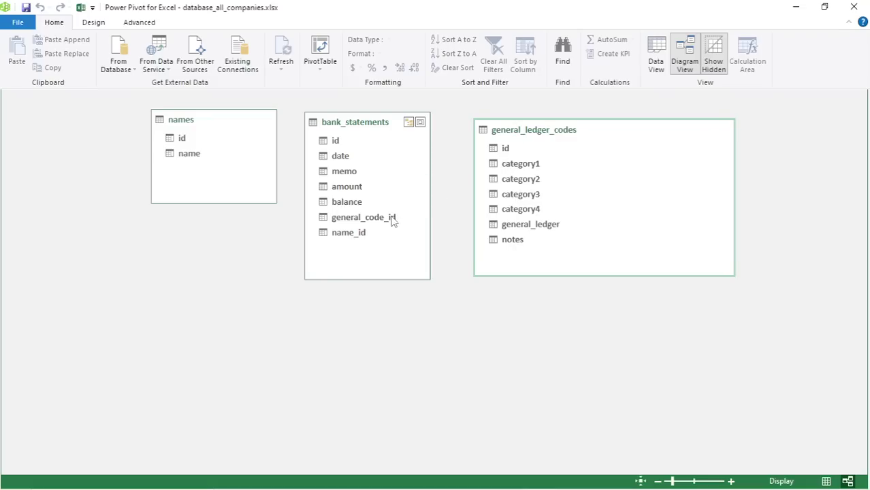
{"action": "left_click_drag", "start_coordinate": [390, 222], "coordinate": [494, 150]}
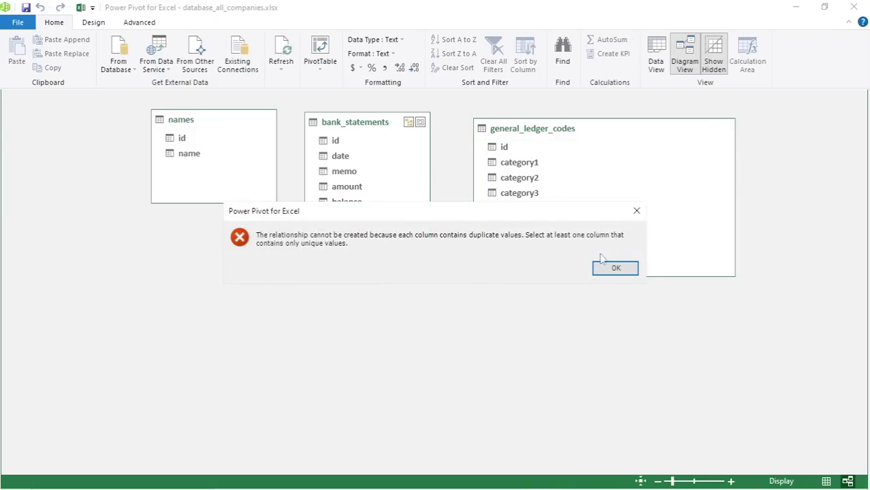
{"action": "left_click", "coordinate": [616, 269]}
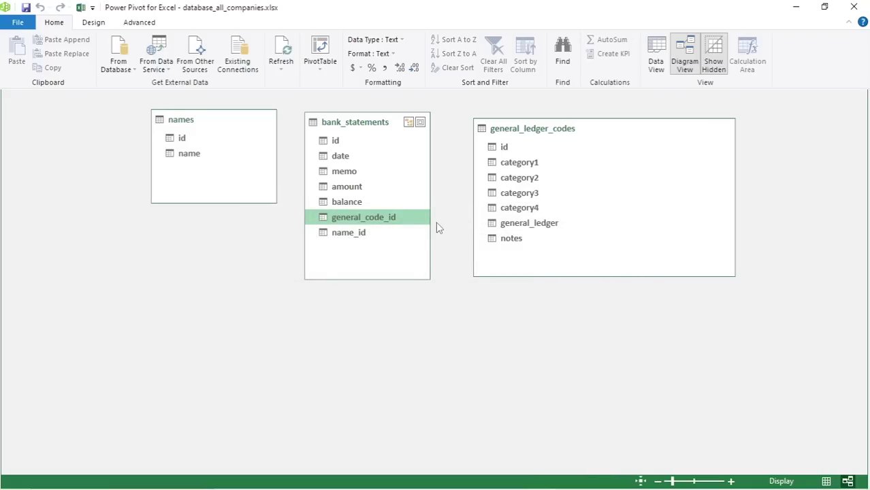
{"action": "left_click", "coordinate": [853, 13]}
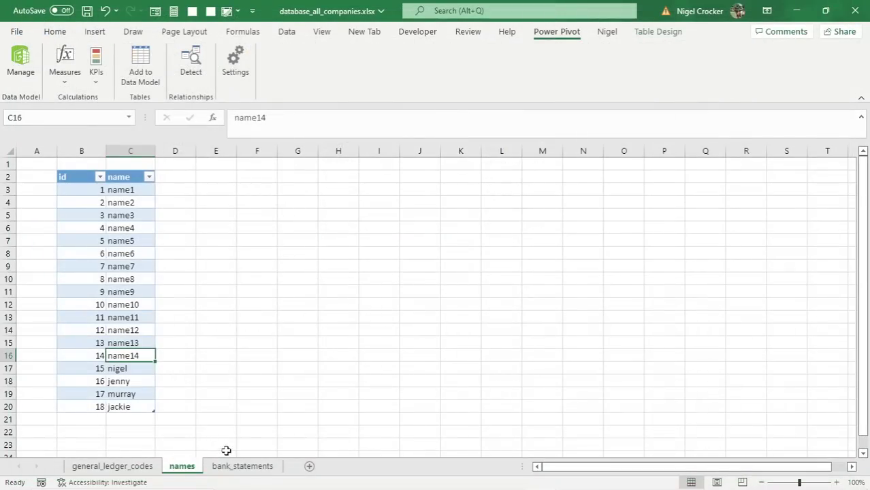
Step: Open the bank_statements sheet, switch to pgAdmin, and run a query selecting everything from templates.bank_statements
{"action": "left_click", "coordinate": [234, 468]}
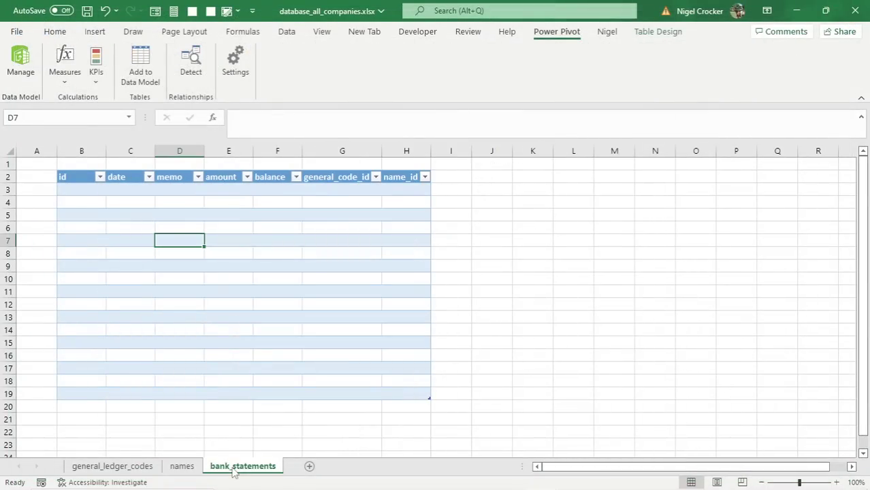
{"action": "key", "text": "alt+Tab"}
{"action": "key", "text": "alt+Tab"}
{"action": "key", "text": "alt+Tab"}
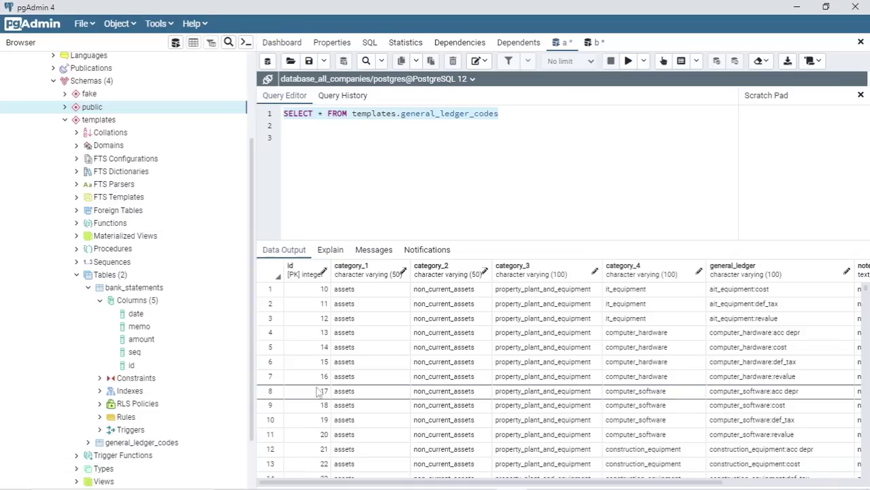
{"action": "left_click", "coordinate": [501, 114]}
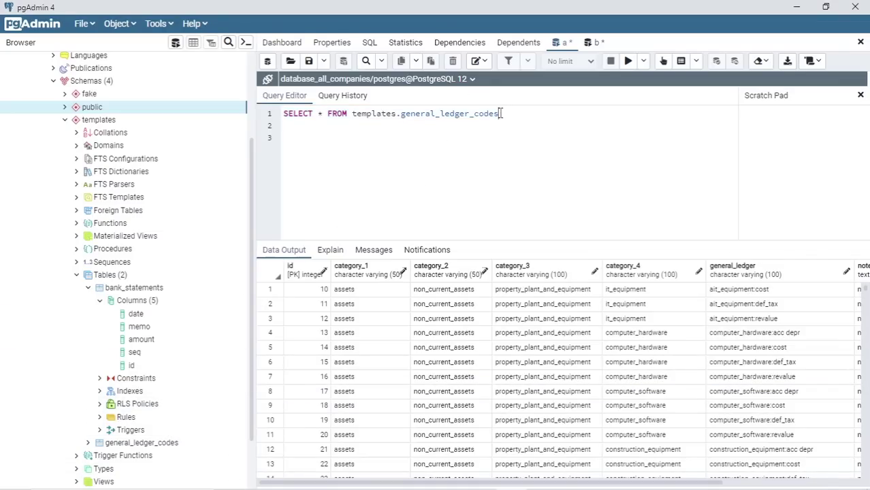
{"action": "key", "text": "ctrl+BackSpace"}
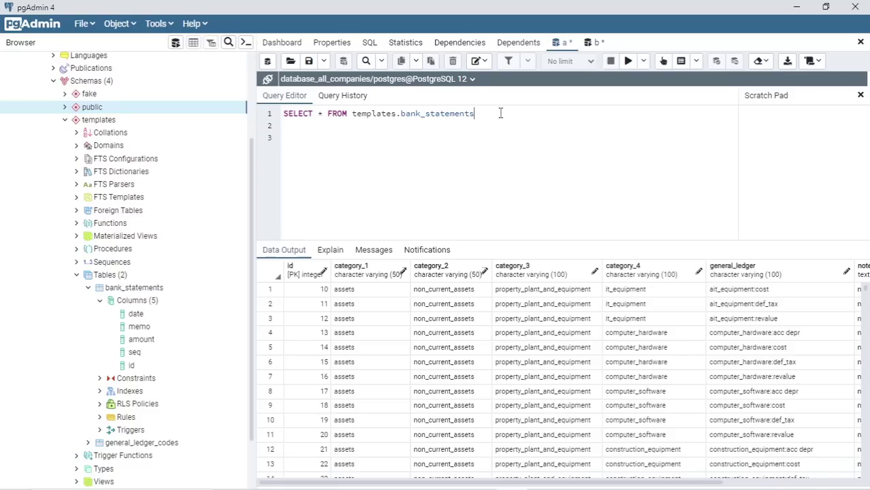
{"action": "key", "text": "F5"}
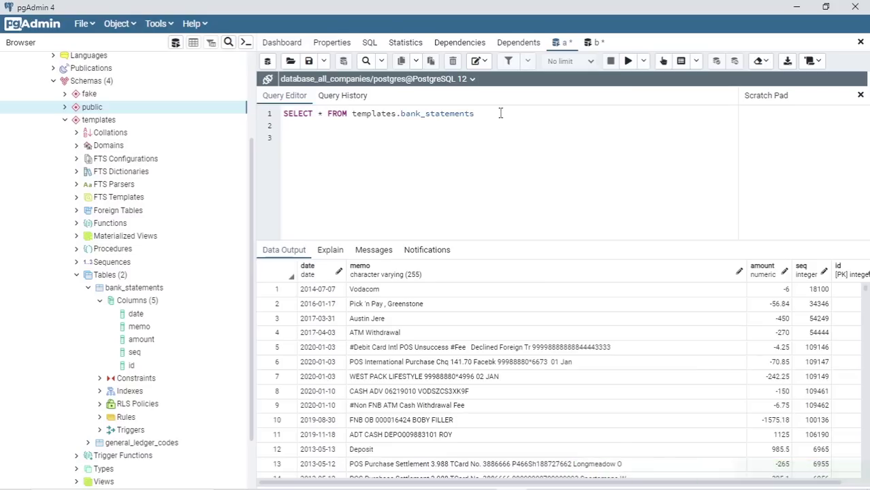
Step: Try to export the query result over the existing template.csv and check the file in the delete folder
{"action": "key", "text": "F8"}
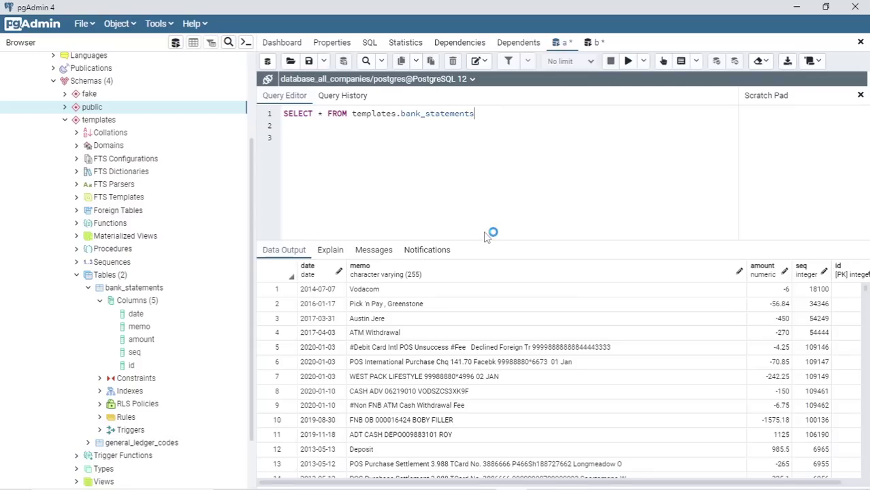
{"action": "left_click", "coordinate": [421, 275]}
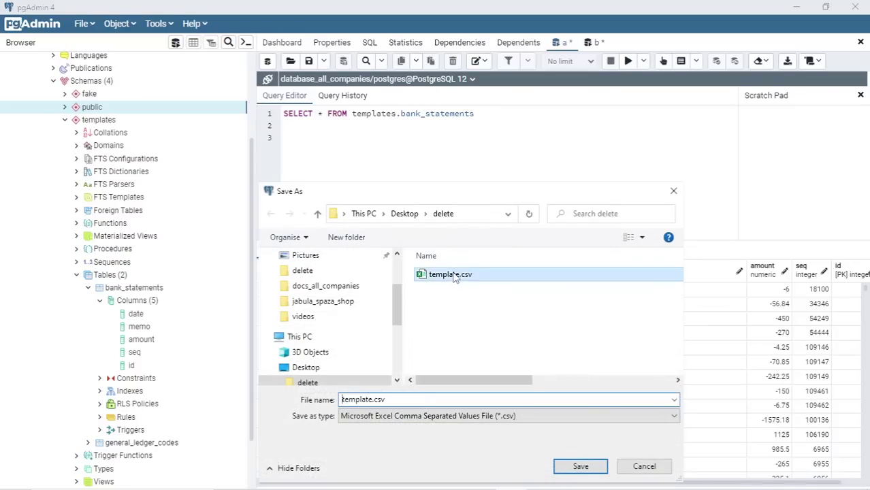
{"action": "left_click", "coordinate": [580, 467]}
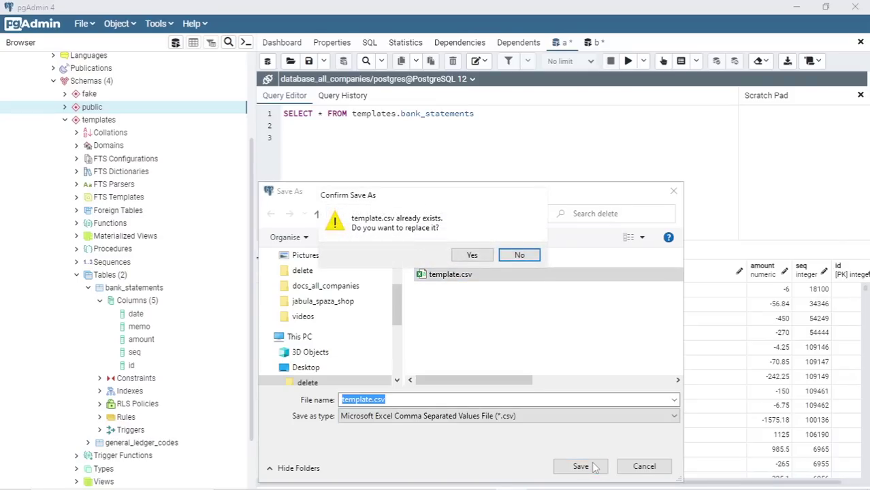
{"action": "left_click", "coordinate": [483, 258]}
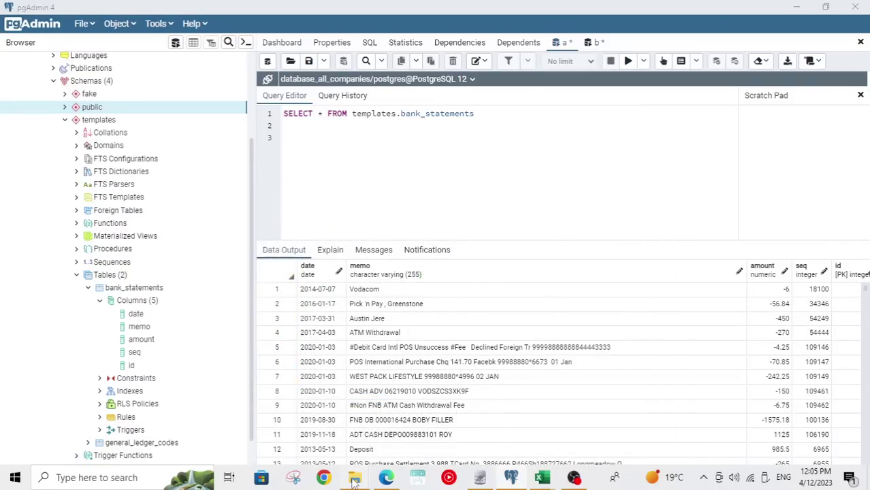
{"action": "mouse_move", "coordinate": [353, 482]}
{"action": "left_click", "coordinate": [294, 435]}
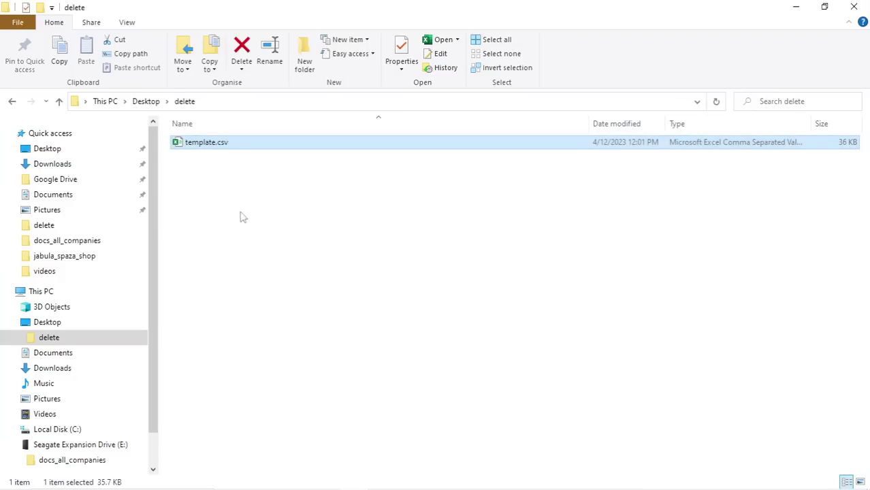
Step: Switch to Excel and close the open template.csv workbook that still holds the general ledger codes
{"action": "key", "text": "alt+Tab"}
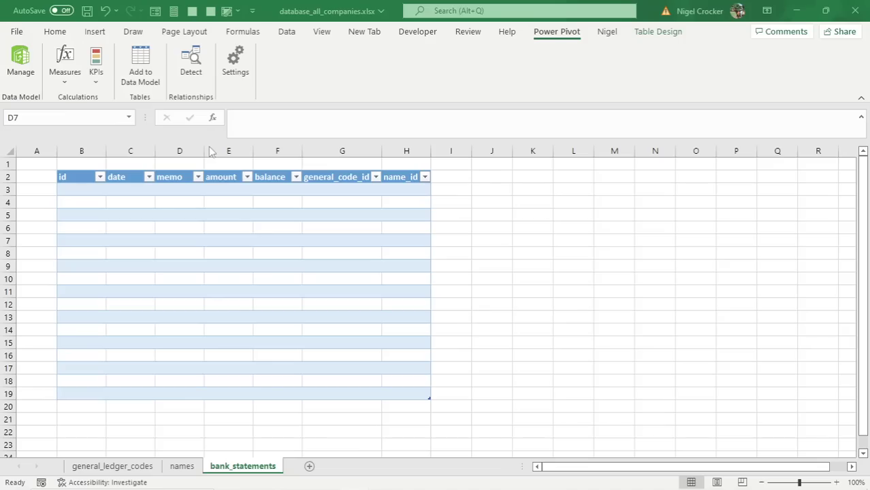
{"action": "key", "text": "alt+Tab"}
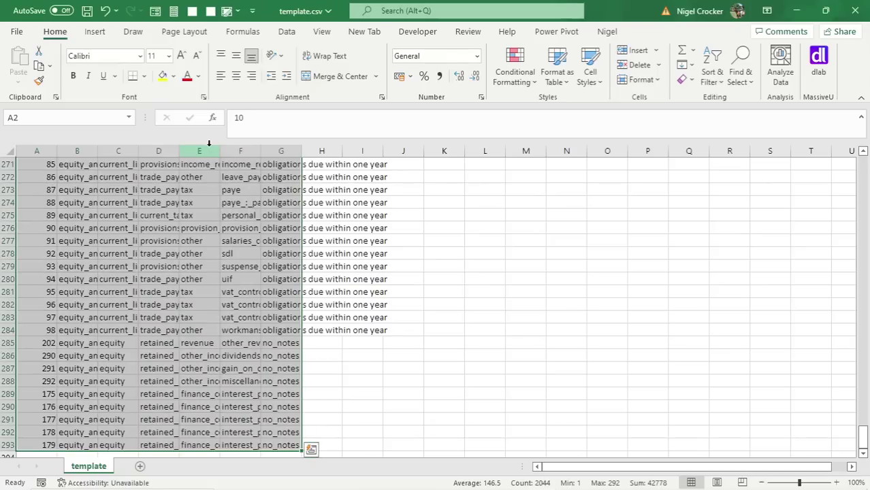
{"action": "left_click", "coordinate": [210, 278]}
{"action": "key", "text": "ctrl+Up"}
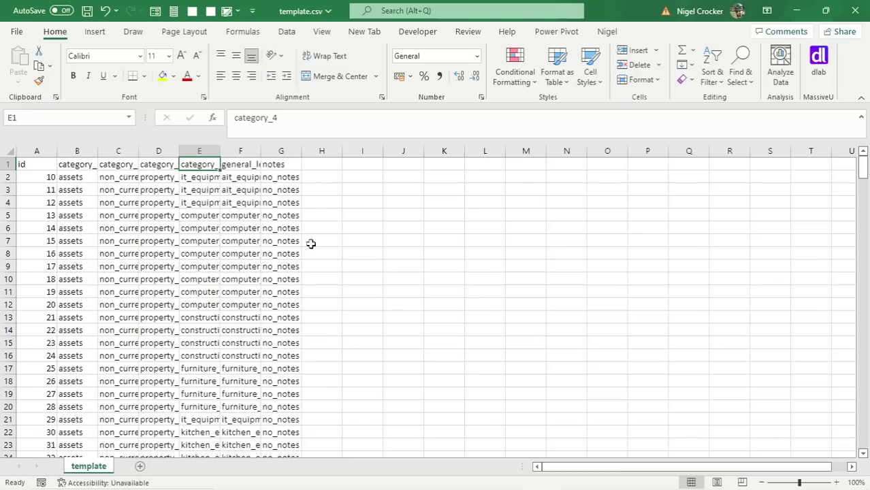
{"action": "left_click", "coordinate": [855, 11]}
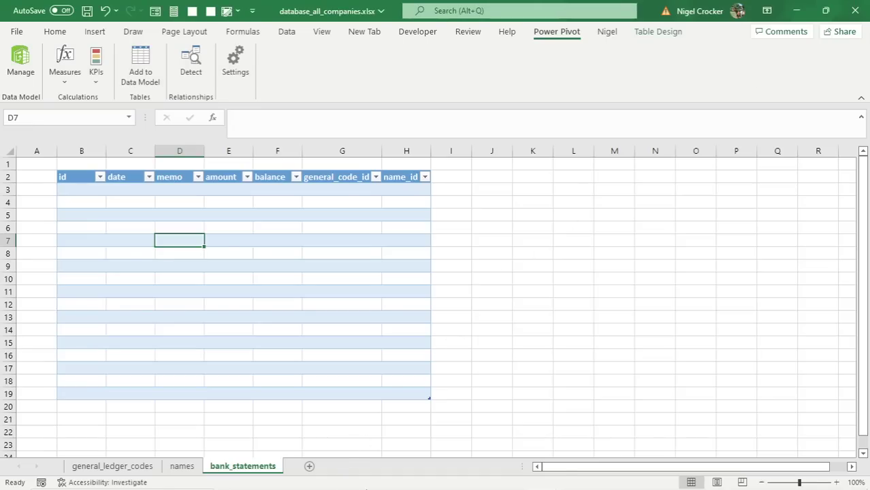
{"action": "left_click", "coordinate": [543, 480]}
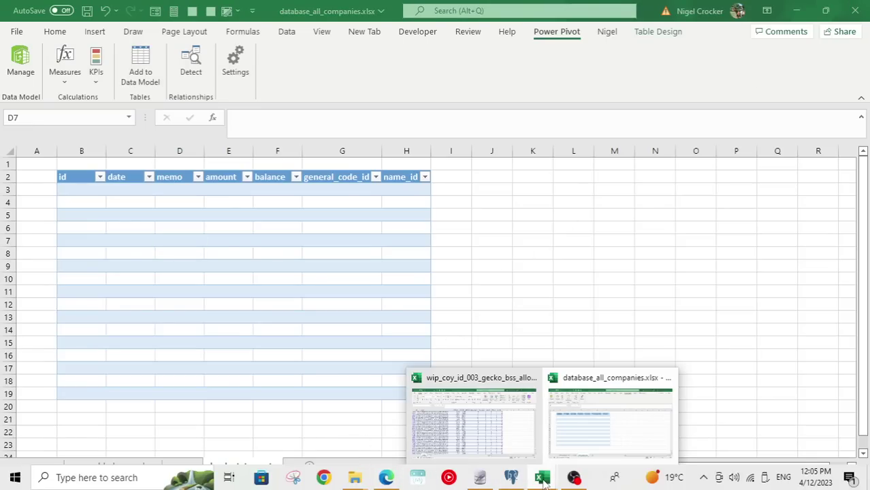
{"action": "key", "text": "alt+Tab"}
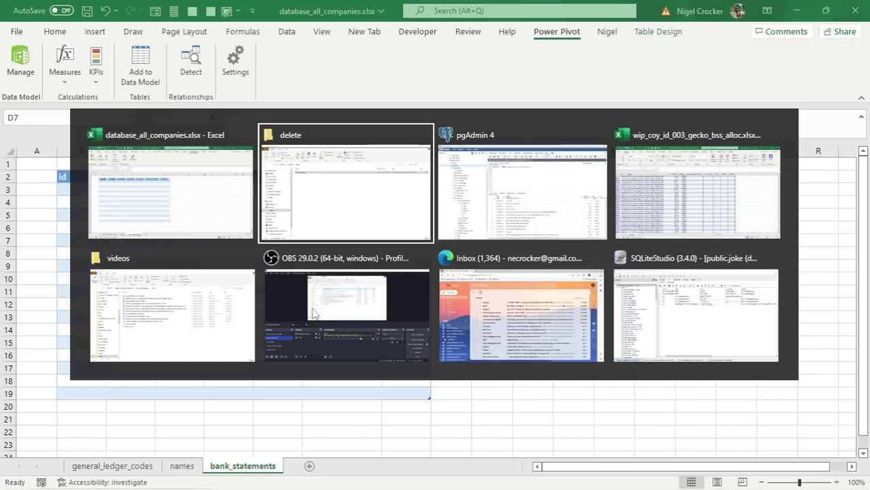
Step: Return to pgAdmin, rerun the bank_statements query, and export its result to template.csv, replacing the existing file
{"action": "key", "text": "alt+Tab"}
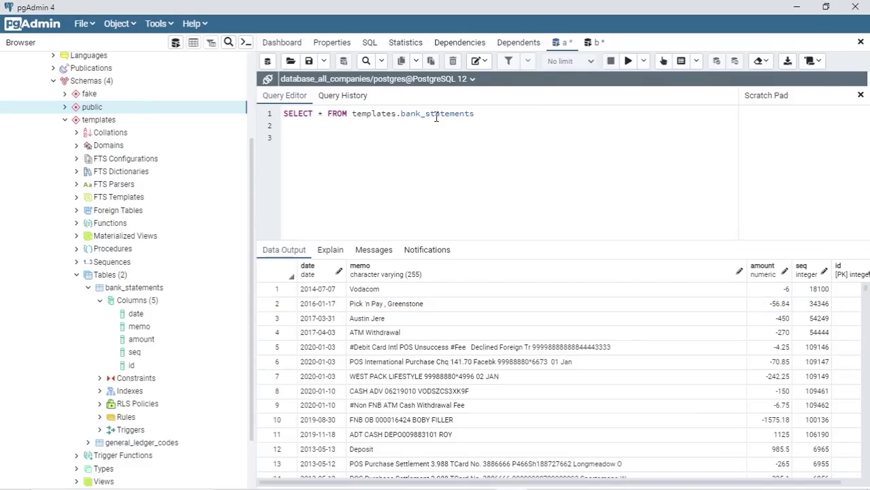
{"action": "key", "text": "F5"}
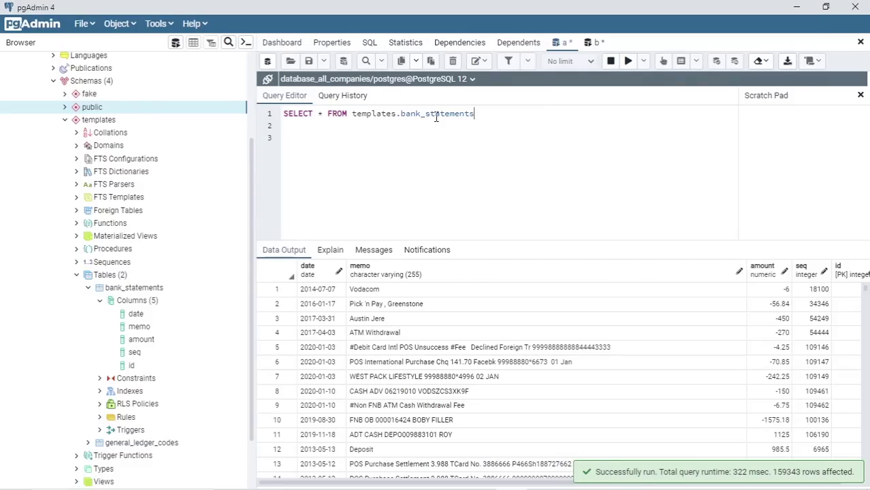
{"action": "left_click", "coordinate": [468, 307]}
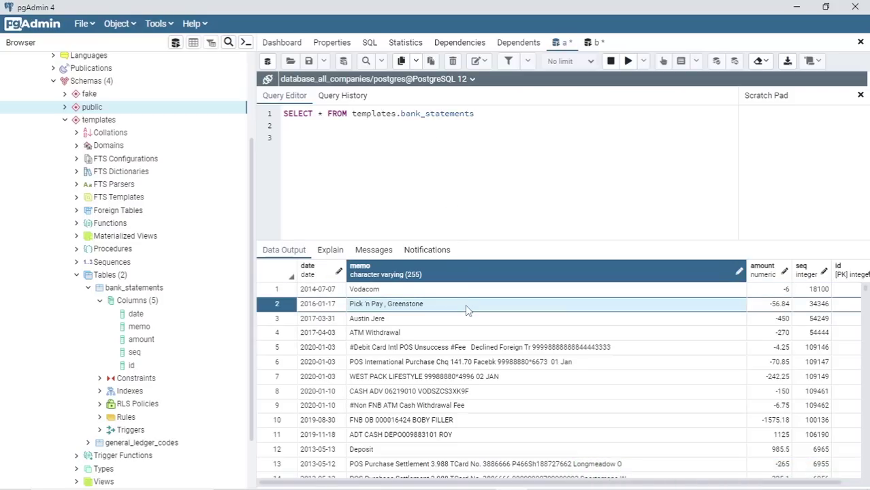
{"action": "key", "text": "F8"}
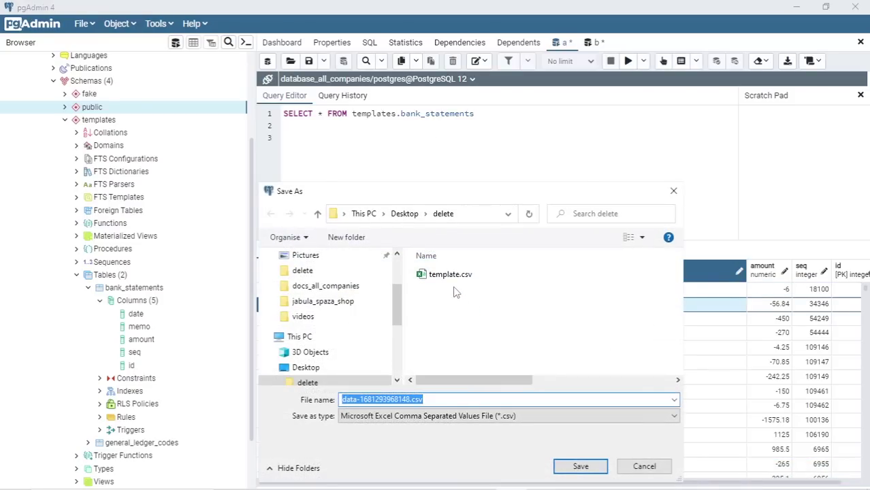
{"action": "left_click", "coordinate": [450, 277]}
{"action": "left_click", "coordinate": [580, 467]}
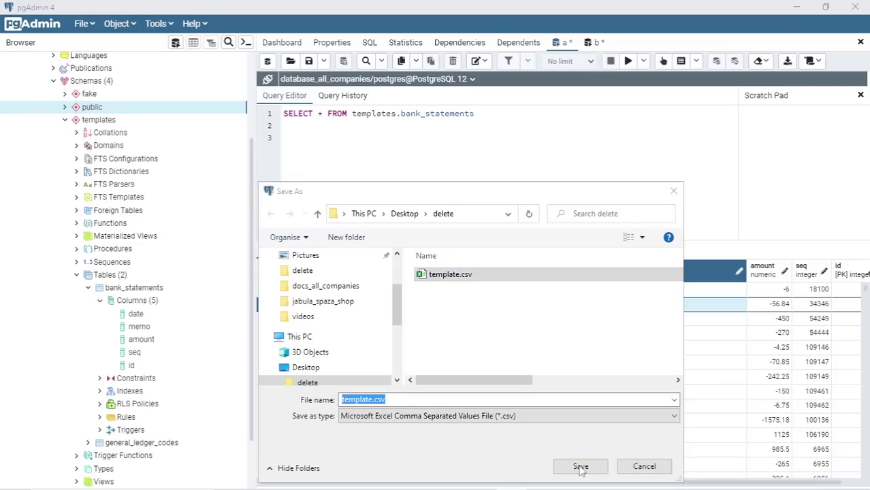
{"action": "left_click", "coordinate": [472, 255]}
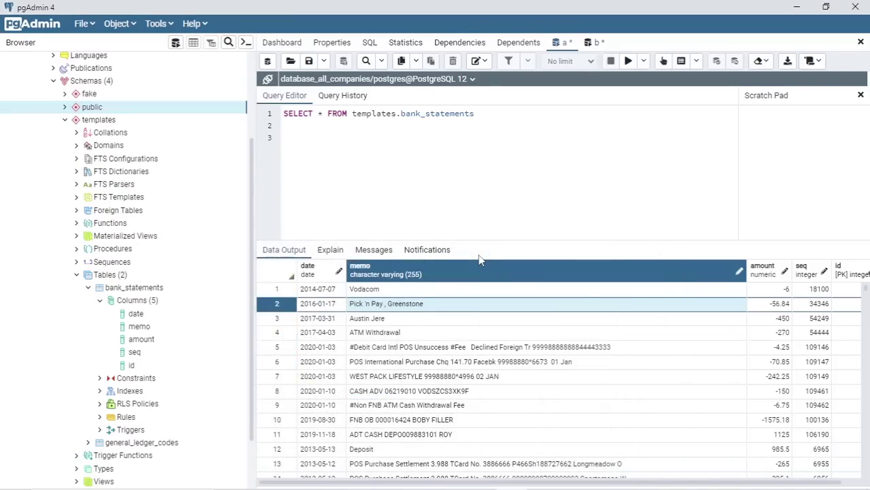
Step: Open the exported template.csv from the delete folder in Excel and compare its columns with the bank_statements table
{"action": "left_click", "coordinate": [355, 478]}
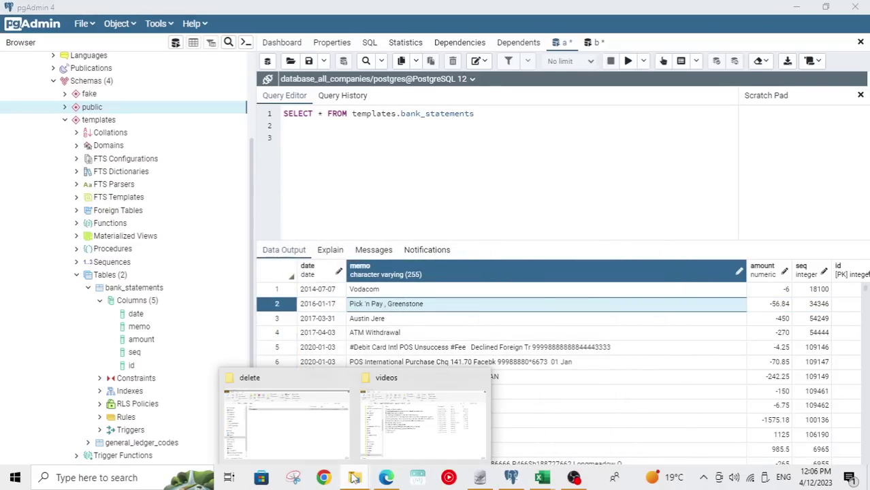
{"action": "left_click", "coordinate": [346, 417]}
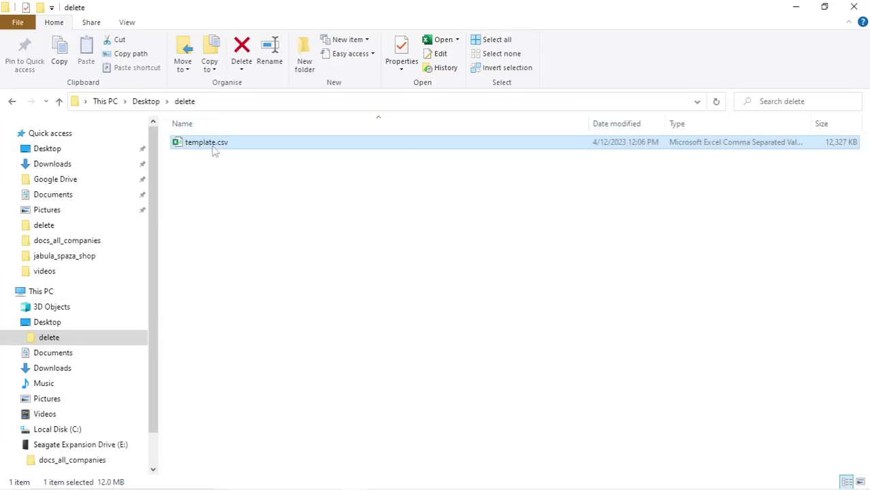
{"action": "key", "text": "alt+Tab"}
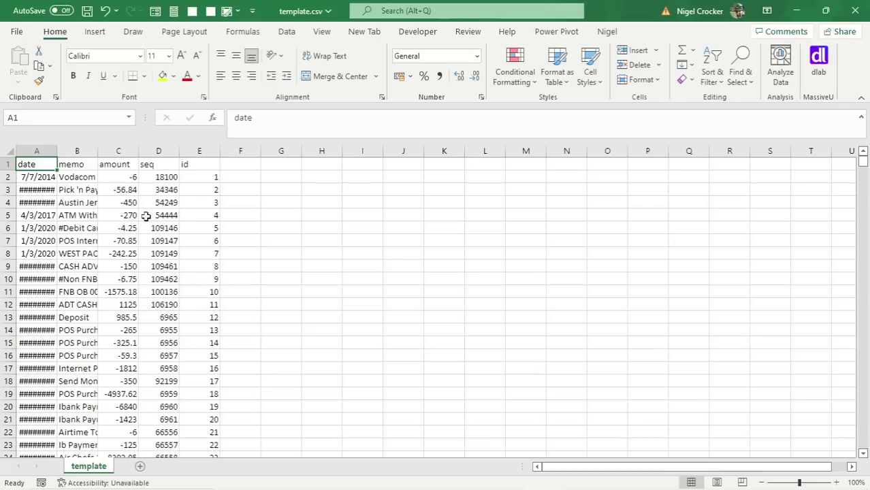
{"action": "key", "text": "ctrl+Down"}
{"action": "key", "text": "ctrl+Up"}
{"action": "key", "text": "alt+Tab"}
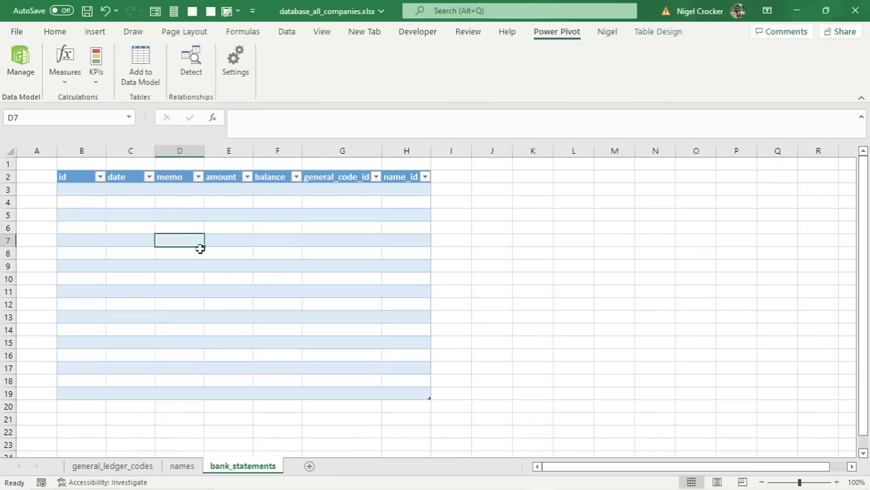
{"action": "key", "text": "alt+Tab"}
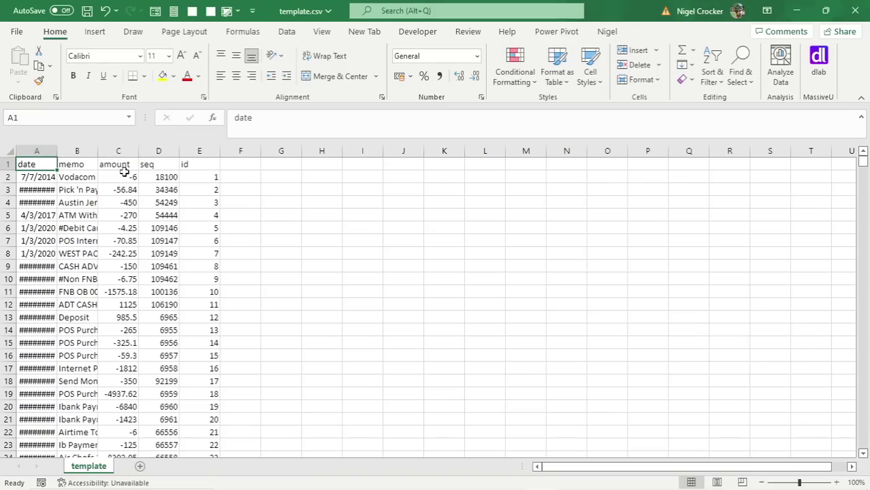
Step: Move the id column in template.csv in front of the date column
{"action": "left_click", "coordinate": [202, 153]}
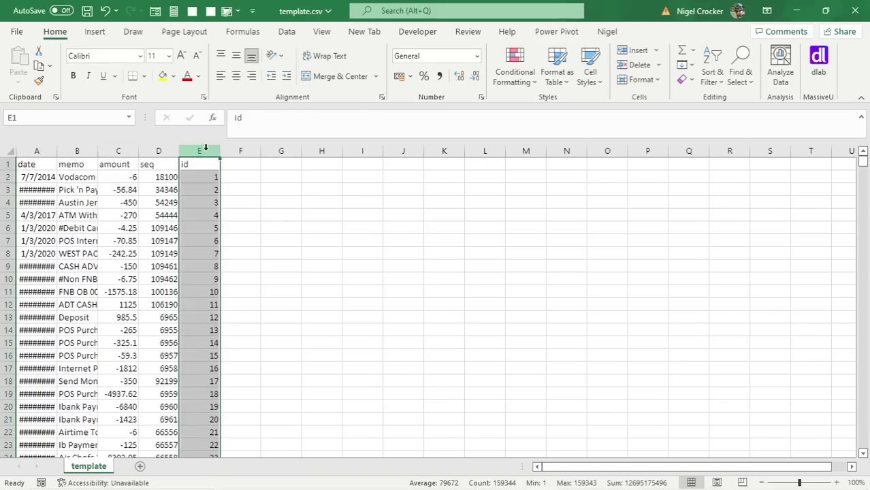
{"action": "right_click", "coordinate": [207, 154]}
{"action": "left_click", "coordinate": [238, 164]}
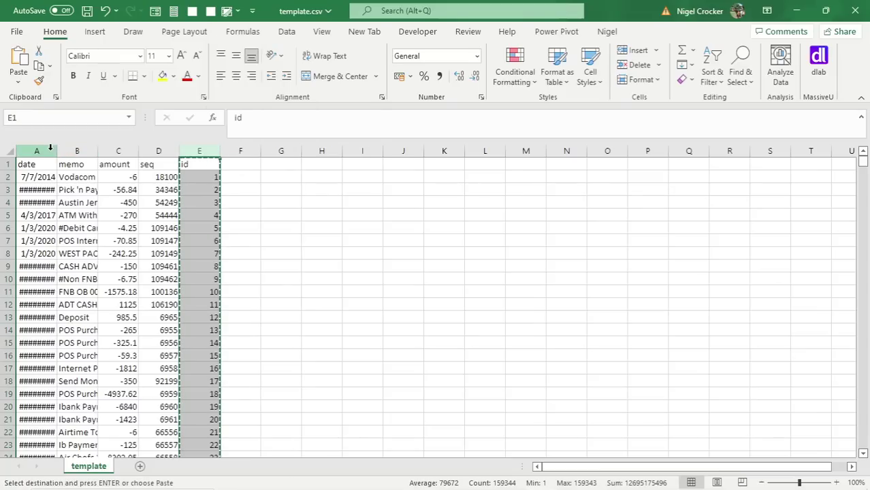
{"action": "left_click", "coordinate": [51, 152]}
{"action": "right_click", "coordinate": [53, 155]}
{"action": "left_click", "coordinate": [95, 256]}
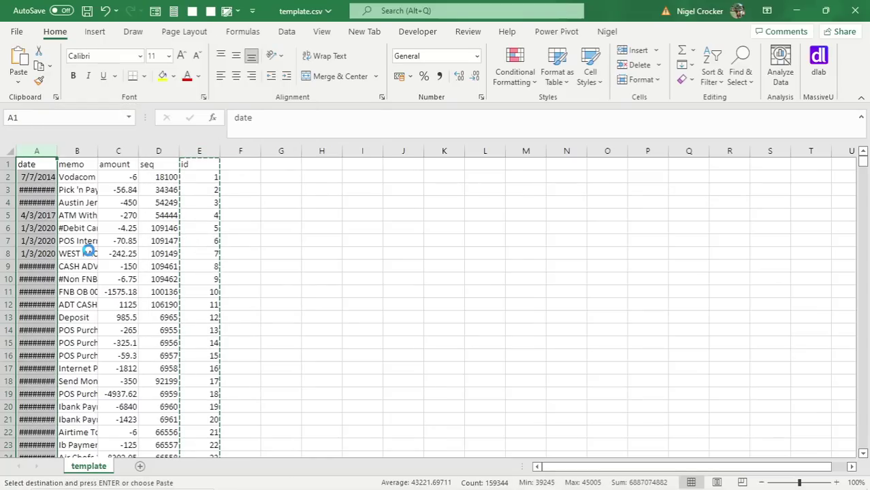
{"action": "left_click", "coordinate": [39, 165]}
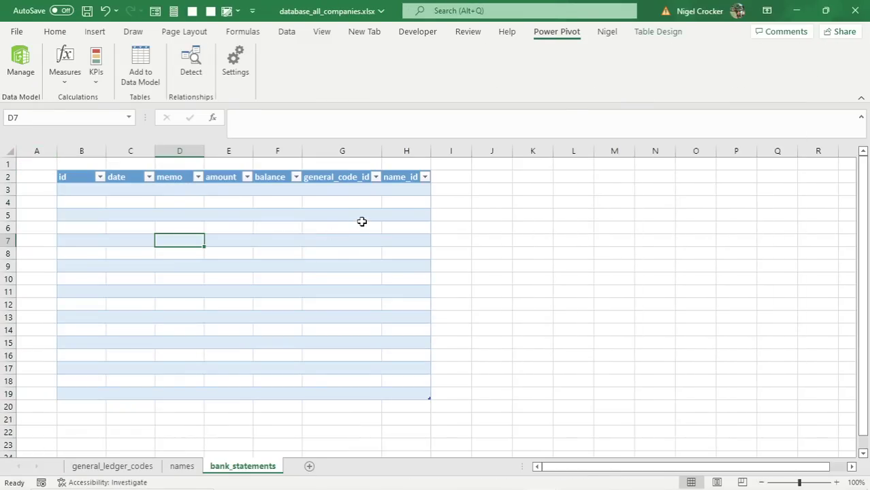
Step: Delete the balance column from the bank_statements sheet of database_all_companies.xlsx
{"action": "left_click", "coordinate": [292, 150]}
{"action": "right_click", "coordinate": [292, 151]}
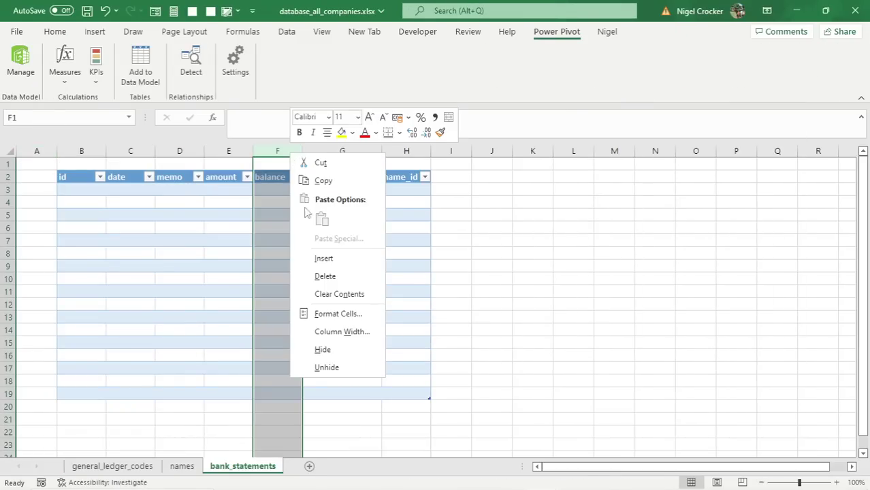
{"action": "left_click", "coordinate": [325, 276]}
{"action": "left_click", "coordinate": [287, 239]}
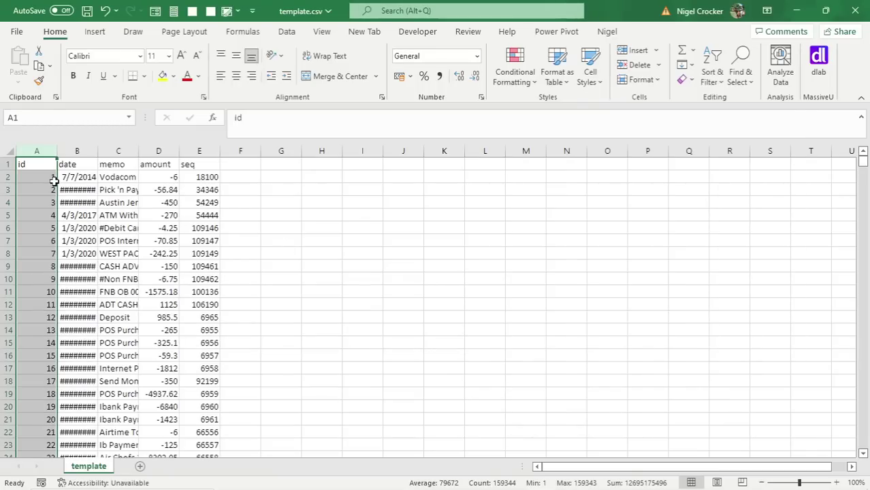
Step: Delete the seq column from template.csv and select all records below the headers from id to amount
{"action": "left_click", "coordinate": [208, 151]}
{"action": "right_click", "coordinate": [213, 152]}
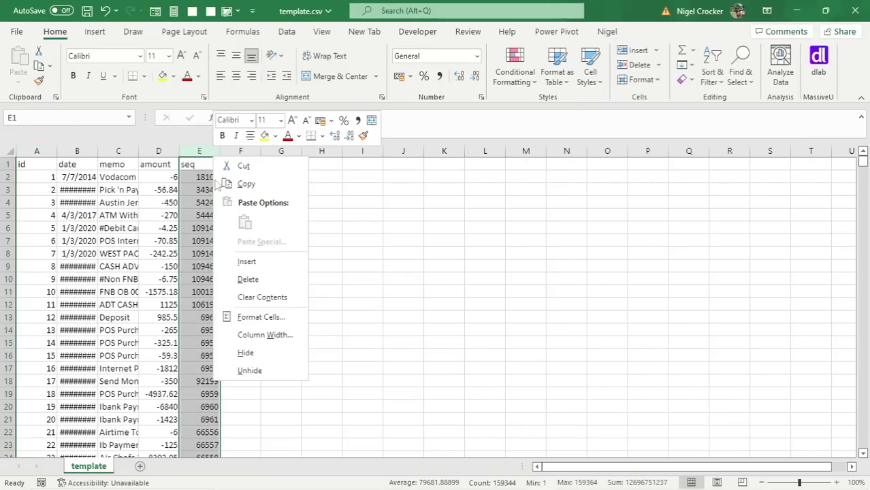
{"action": "left_click", "coordinate": [247, 279]}
{"action": "left_click_drag", "start_coordinate": [32, 177], "coordinate": [156, 178]}
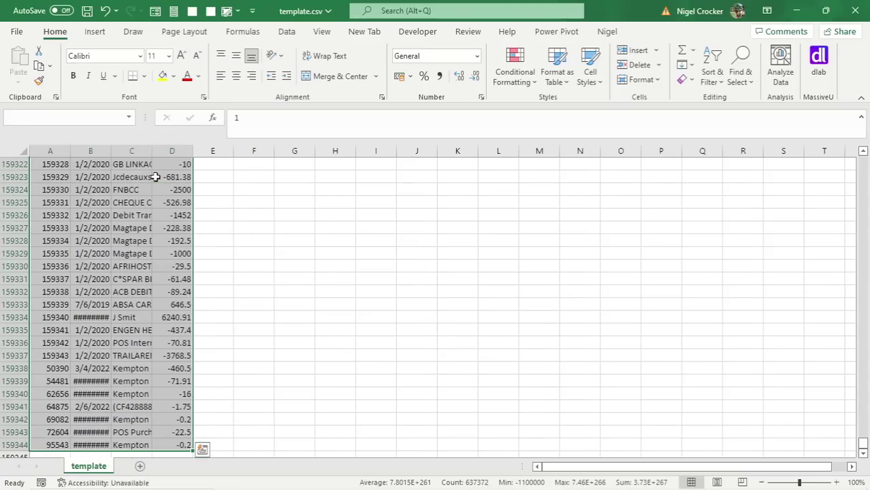
Step: Copy the selected template.csv records and paste them as values into the bank_statements table, starting at the first id cell
{"action": "key", "text": "ctrl+c"}
{"action": "key", "text": "alt+Tab"}
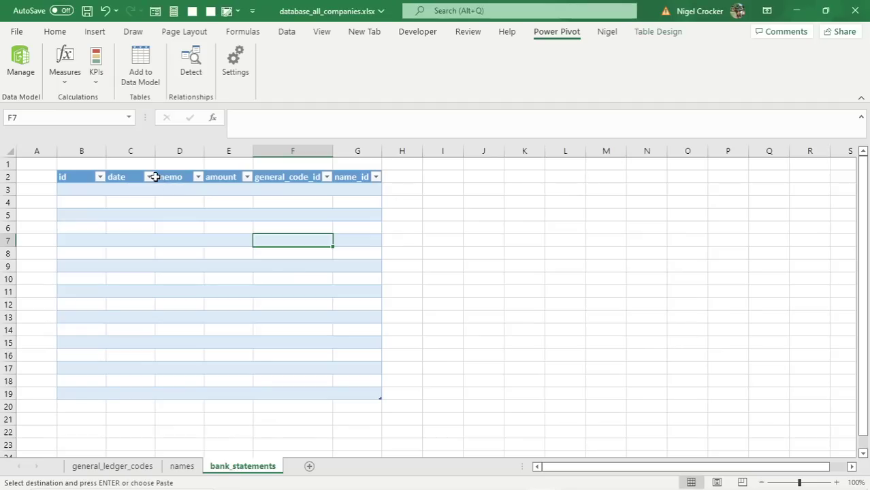
{"action": "left_click", "coordinate": [82, 190]}
{"action": "key", "text": "alt+Tab"}
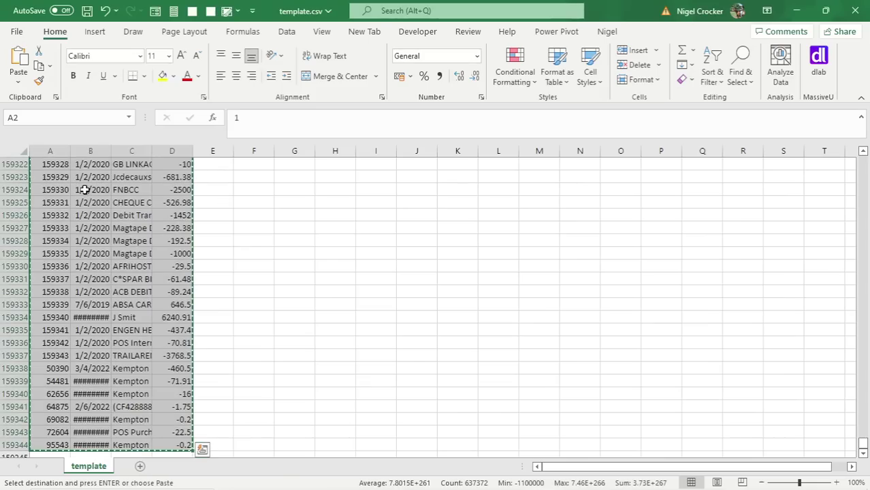
{"action": "key", "text": "alt+Tab"}
{"action": "right_click", "coordinate": [84, 189]}
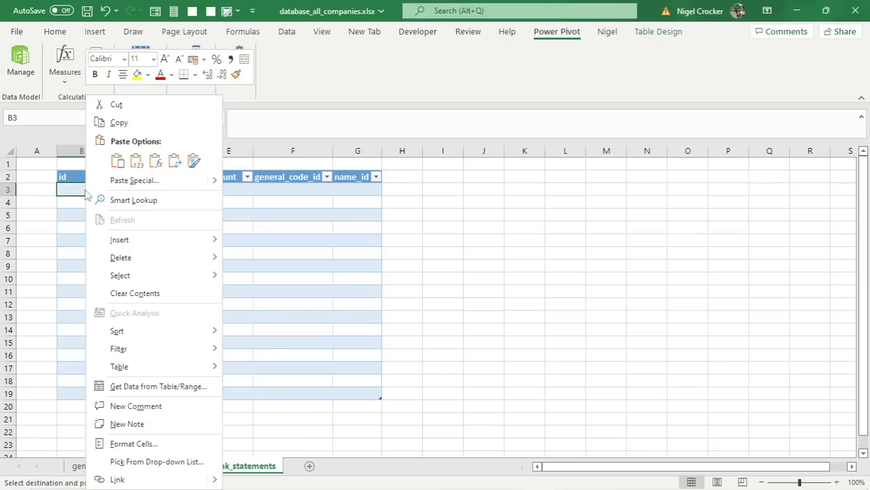
{"action": "left_click", "coordinate": [136, 161]}
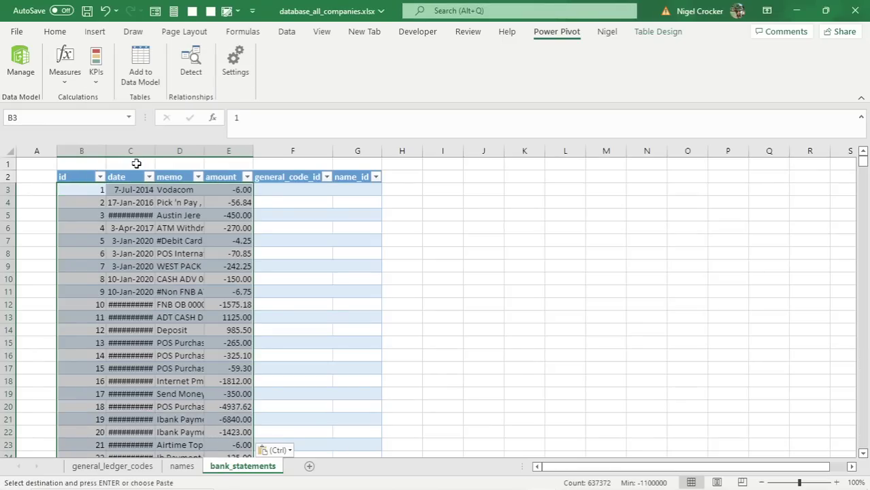
Step: Auto-fit the widths of all columns on the bank_statements sheet
{"action": "left_click", "coordinate": [9, 151]}
{"action": "left_click_drag", "start_coordinate": [59, 156], "coordinate": [58, 155]}
{"action": "double_click", "coordinate": [58, 155]}
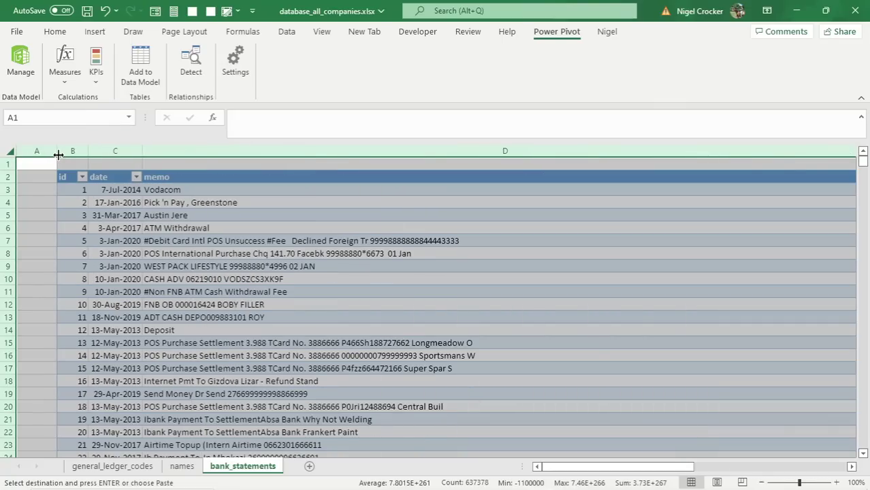
{"action": "left_click", "coordinate": [126, 226]}
Step: Set the width of the memo column on the bank_statements sheet to 50
{"action": "left_click", "coordinate": [615, 151]}
{"action": "right_click", "coordinate": [615, 151]}
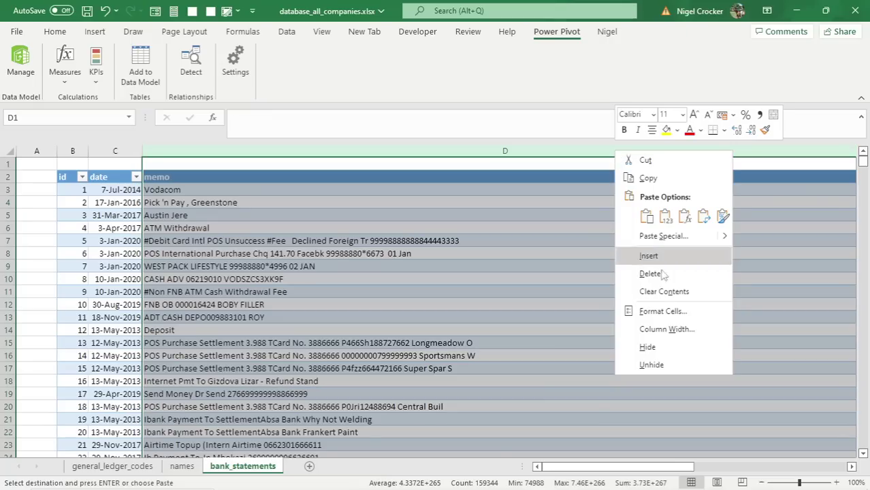
{"action": "left_click", "coordinate": [670, 325]}
{"action": "type", "text": "50"}
{"action": "key", "text": "Return"}
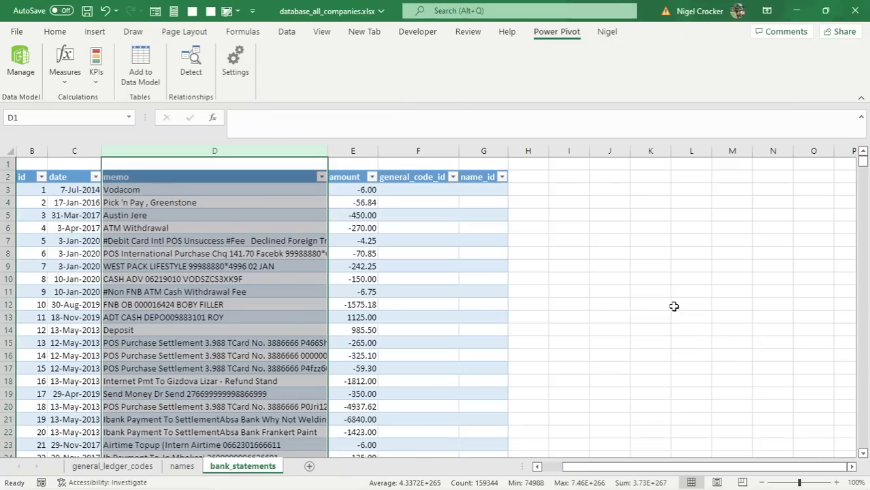
{"action": "left_click", "coordinate": [367, 341]}
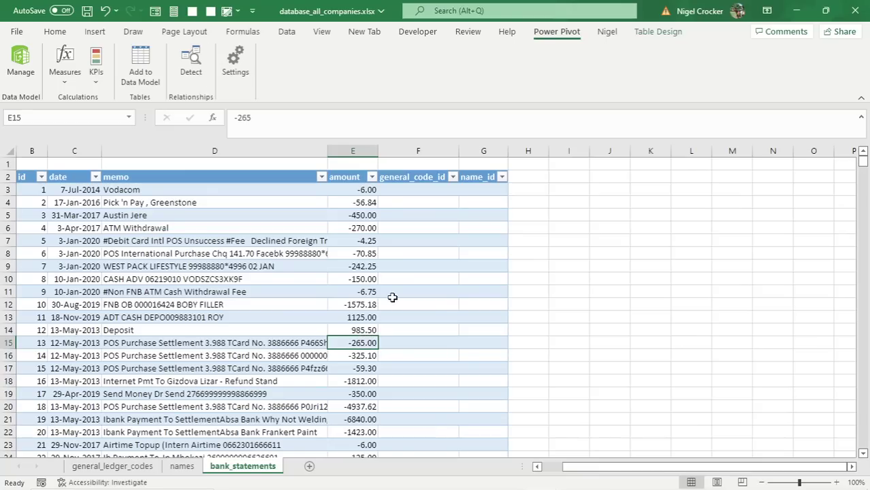
{"action": "left_click", "coordinate": [417, 250]}
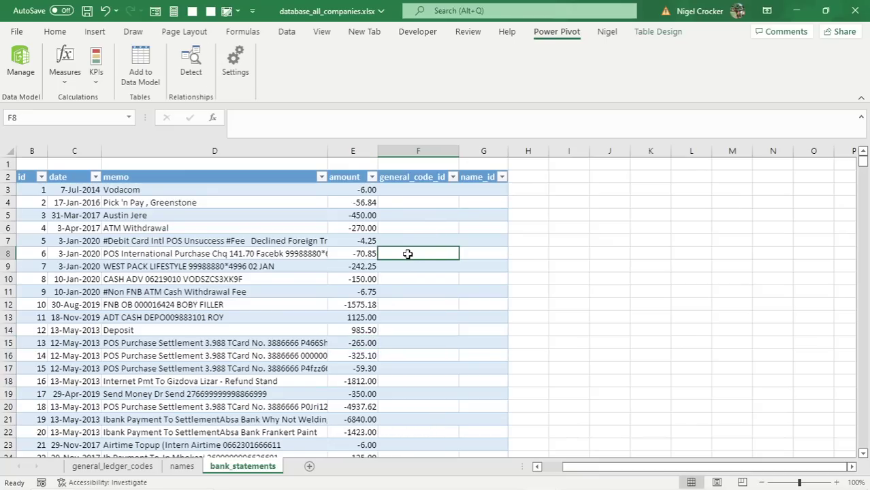
{"action": "left_click", "coordinate": [489, 240]}
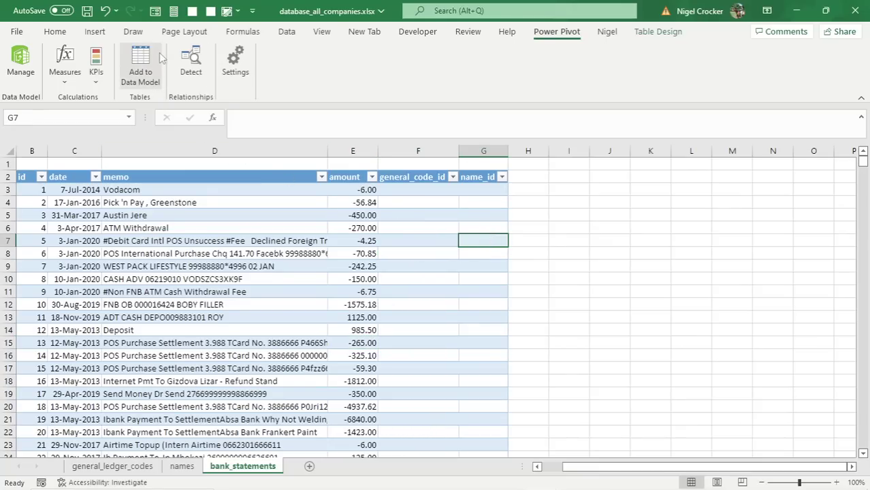
Step: Refresh all data connections in the workbook
{"action": "left_click", "coordinate": [288, 32]}
{"action": "left_click", "coordinate": [224, 82]}
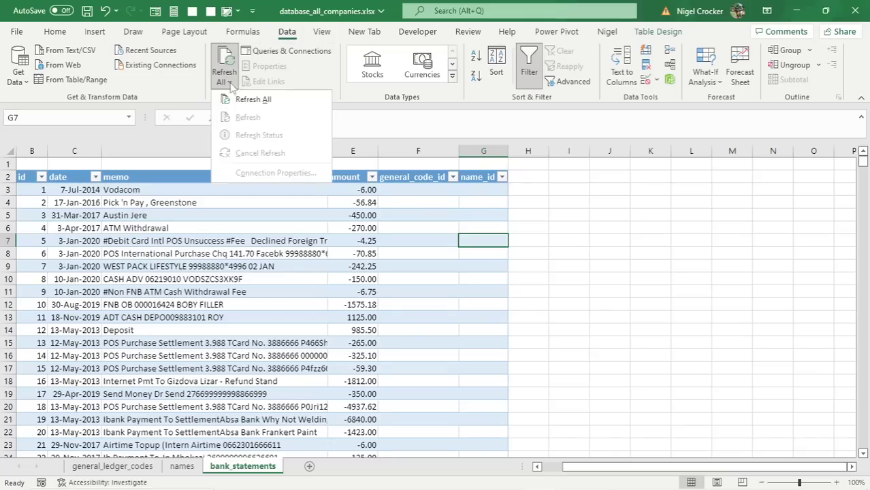
{"action": "left_click", "coordinate": [245, 98]}
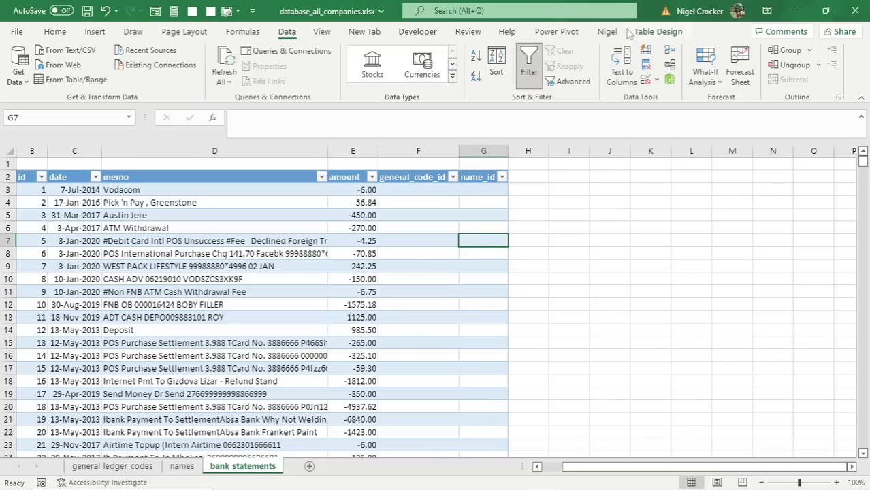
Step: In the Power Pivot diagram, relate general_code_id in bank_statements to id in general_ledger_codes and move the general_ledger_codes table farther away
{"action": "left_click", "coordinate": [552, 34]}
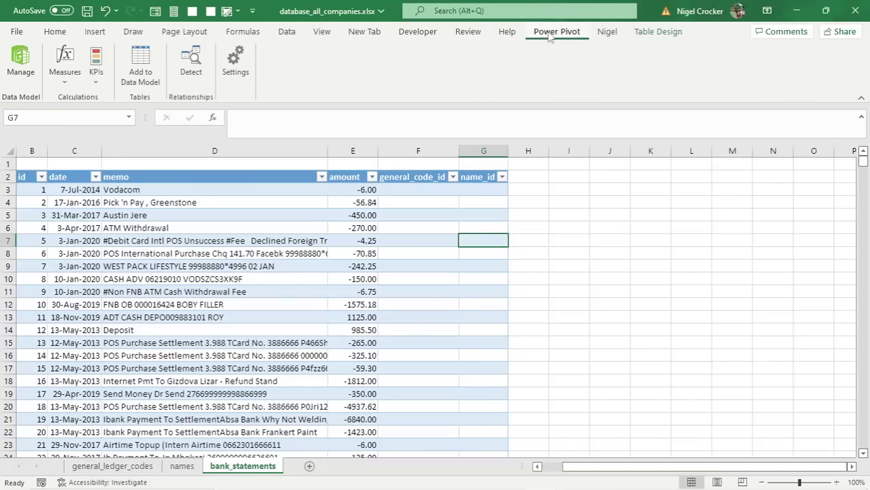
{"action": "left_click", "coordinate": [22, 63]}
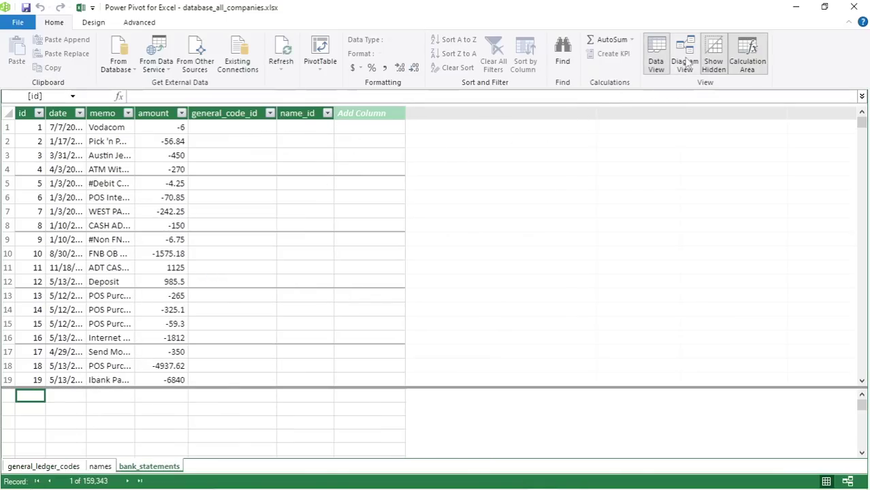
{"action": "left_click", "coordinate": [683, 62]}
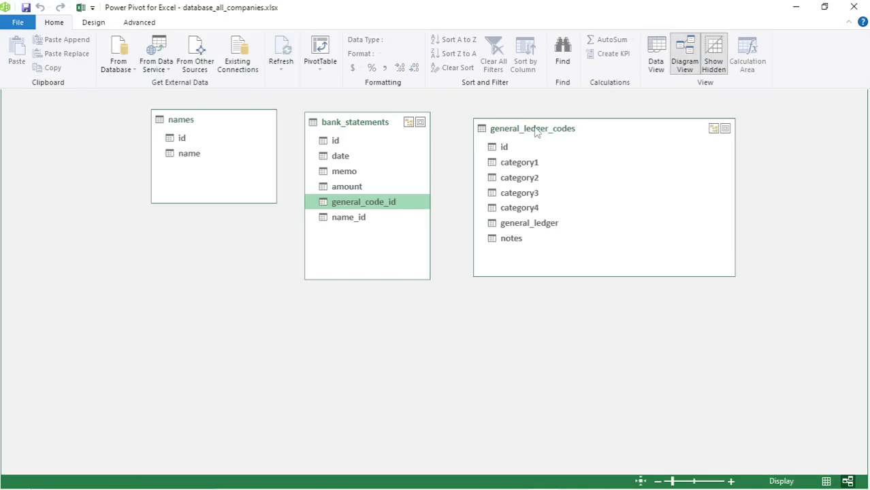
{"action": "left_click_drag", "start_coordinate": [390, 206], "coordinate": [497, 151]}
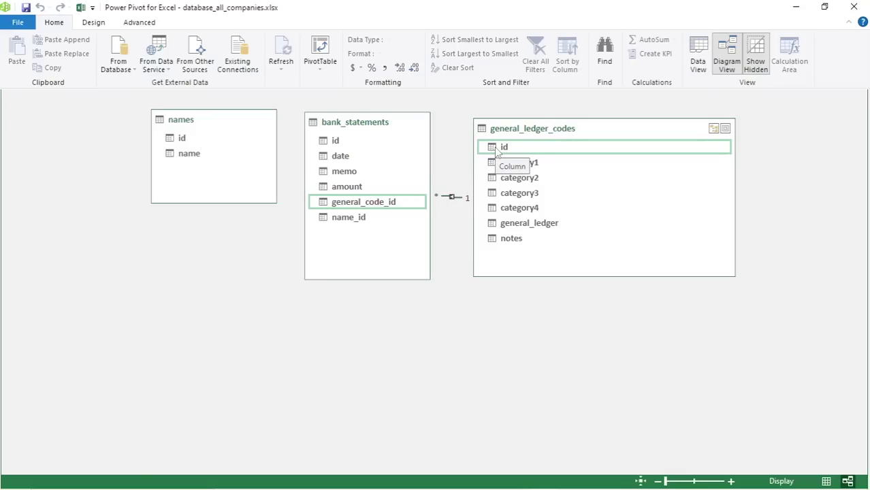
{"action": "left_click_drag", "start_coordinate": [590, 132], "coordinate": [678, 141]}
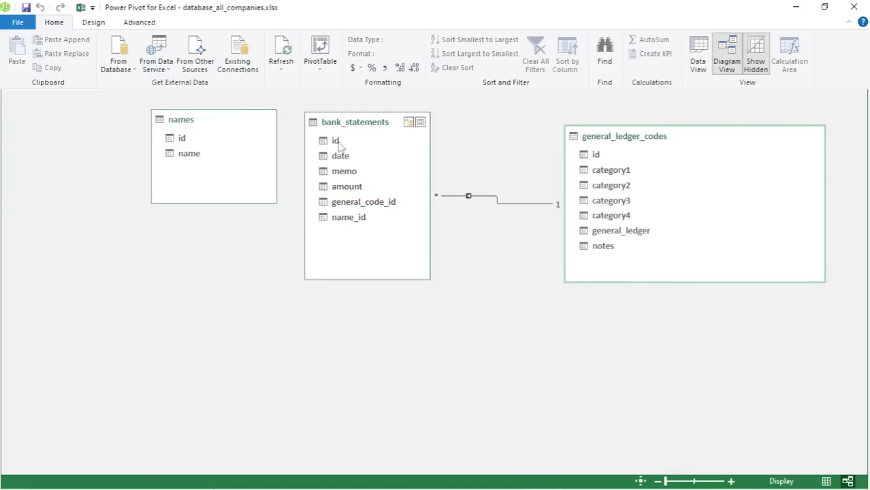
Step: Relate name_id in bank_statements to id in names, lengthen the bank_statements box, and close the Power Pivot window
{"action": "mouse_move", "coordinate": [346, 225]}
{"action": "left_mouse_down"}
{"action": "mouse_move", "coordinate": [219, 141]}
{"action": "mouse_move", "coordinate": [177, 136]}
{"action": "mouse_move", "coordinate": [185, 139]}
{"action": "mouse_move", "coordinate": [200, 118]}
{"action": "mouse_move", "coordinate": [139, 124]}
{"action": "left_mouse_up"}
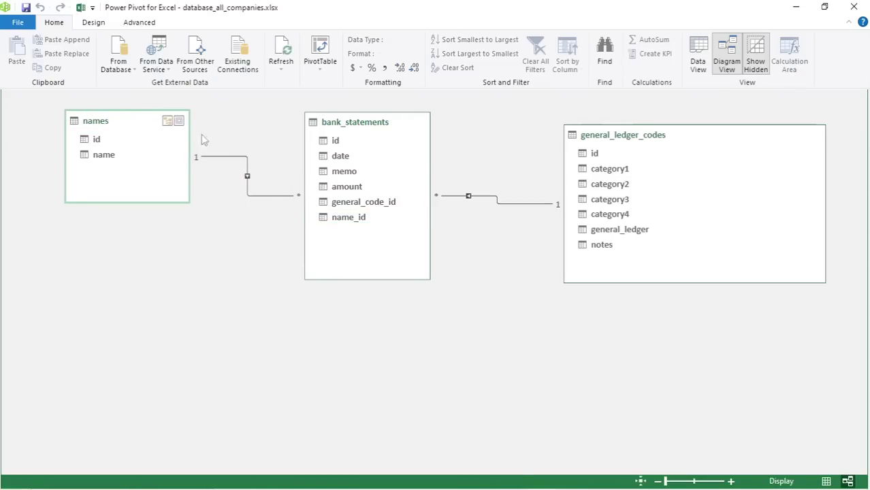
{"action": "left_click_drag", "start_coordinate": [375, 278], "coordinate": [368, 334]}
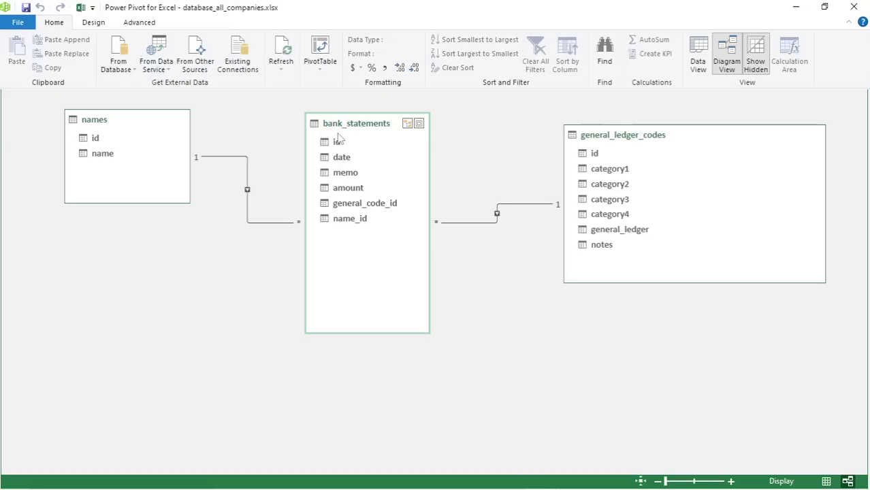
{"action": "left_click", "coordinate": [848, 15]}
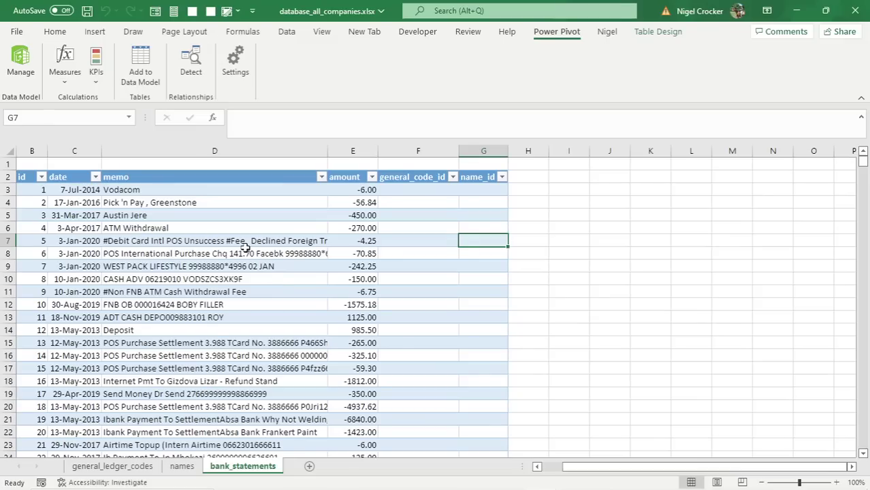
Step: Look through the general_ledger_codes, names and bank_statements sheets, including the category columns of the ledger codes
{"action": "left_click", "coordinate": [128, 468]}
{"action": "left_click", "coordinate": [182, 467]}
{"action": "left_click", "coordinate": [243, 466]}
{"action": "left_click", "coordinate": [113, 467]}
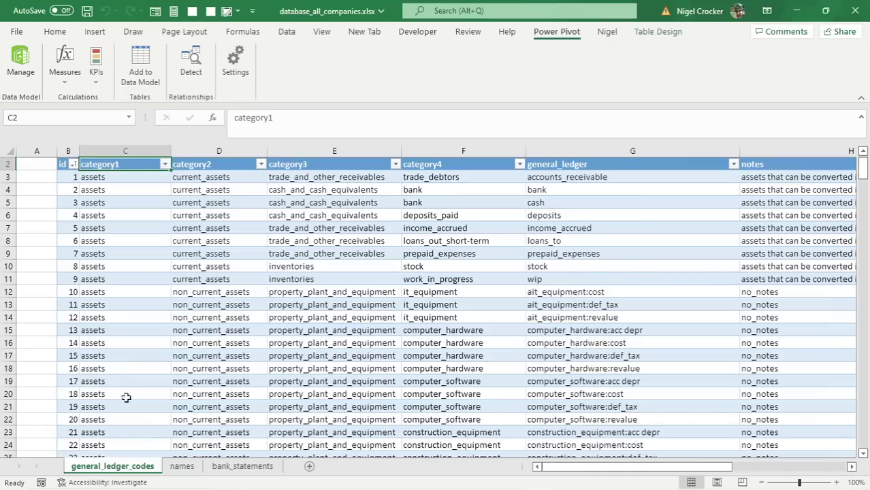
{"action": "left_click", "coordinate": [117, 206]}
{"action": "left_click", "coordinate": [286, 204]}
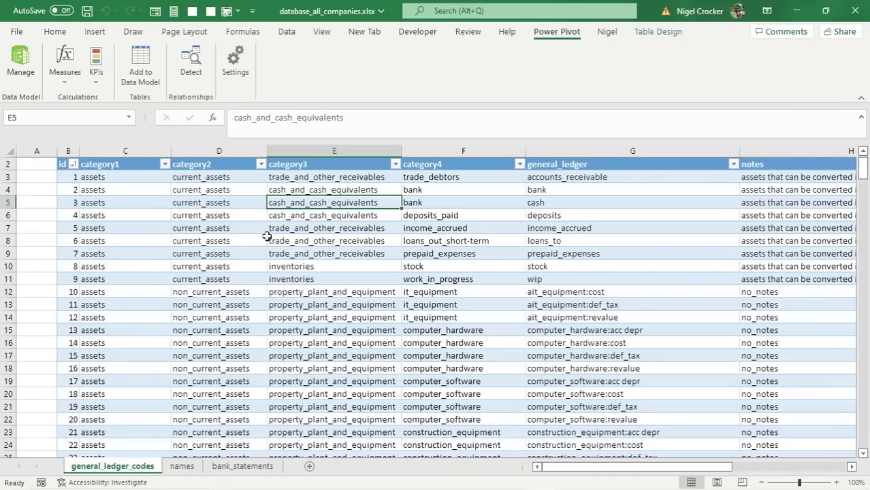
Step: Reopen the data model in Diagram View and check which PivotTable and chart layouts it offers
{"action": "left_click", "coordinate": [21, 62]}
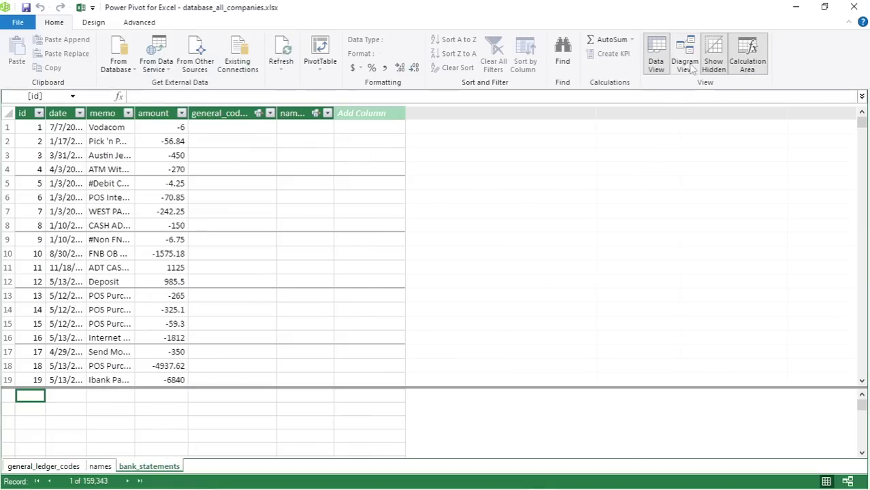
{"action": "left_click", "coordinate": [686, 62]}
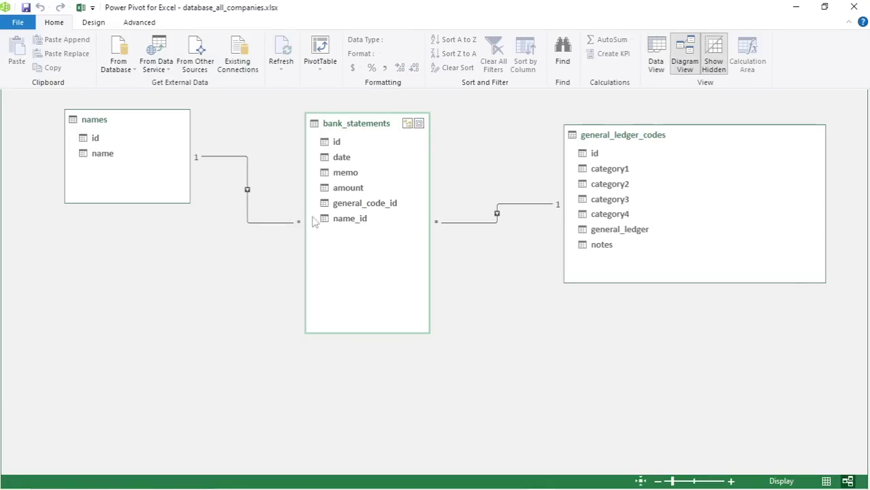
{"action": "left_click", "coordinate": [320, 65]}
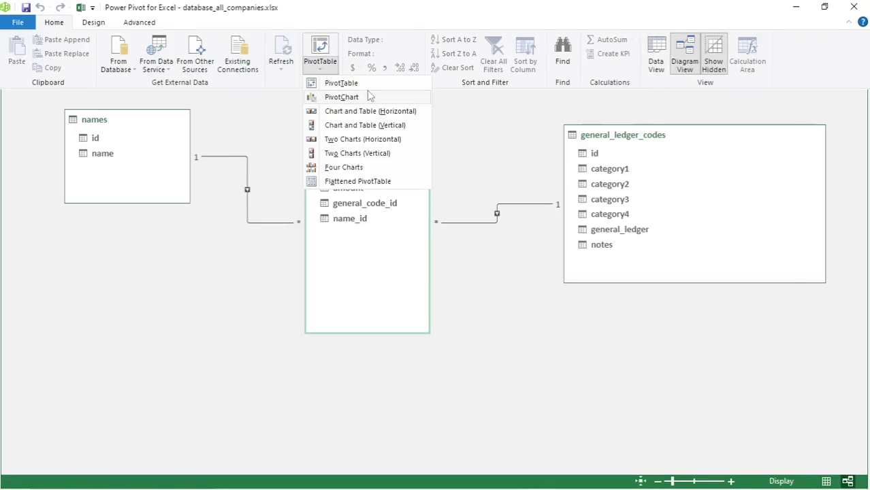
{"action": "left_click", "coordinate": [252, 122]}
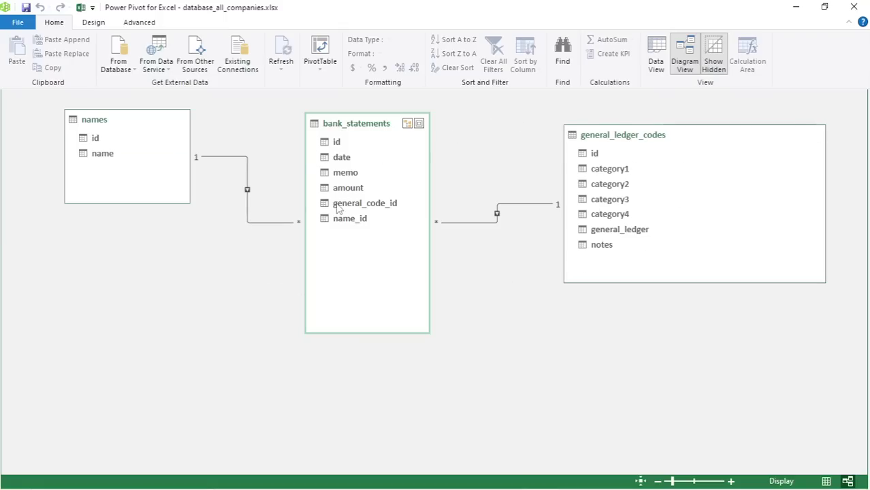
Step: Switch to pgAdmin, review the templates schema of database_all_companies, and collapse its Tables node
{"action": "key", "text": "alt+Tab"}
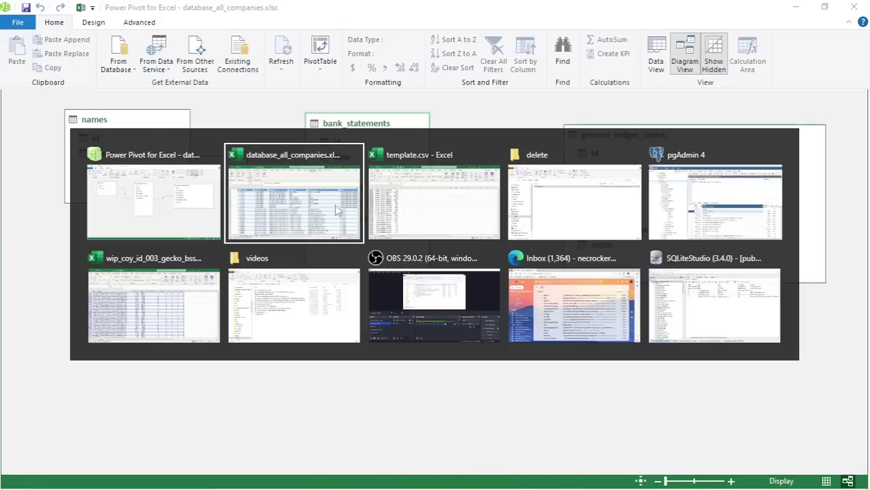
{"action": "key", "text": "alt+Tab"}
{"action": "key", "text": "alt+Tab"}
{"action": "key", "text": "alt+Tab"}
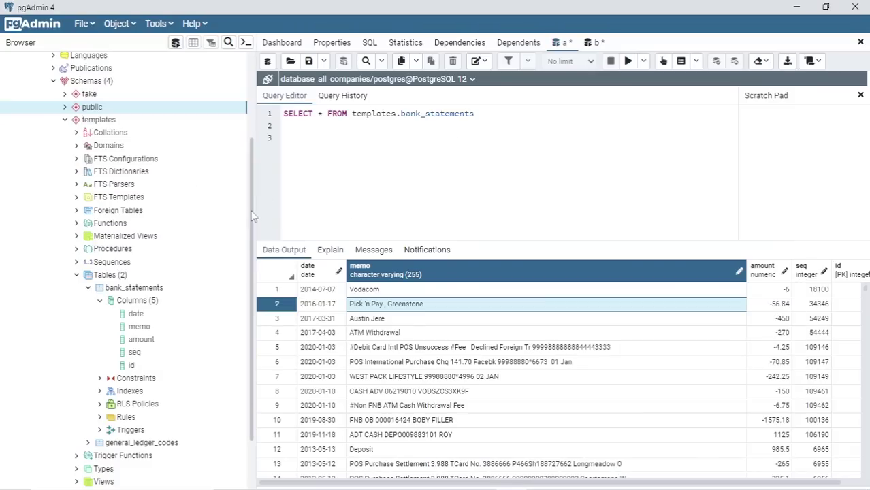
{"action": "scroll", "coordinate": [196, 291], "scroll_direction": "down", "scroll_amount": 2}
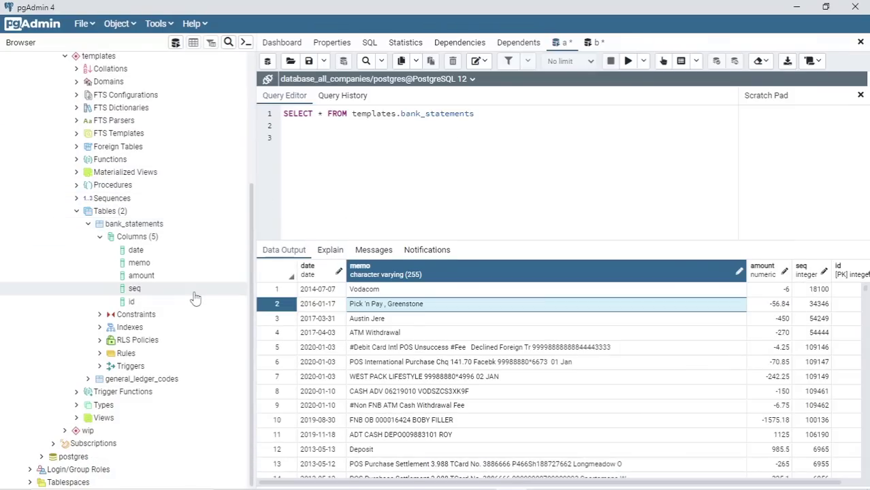
{"action": "scroll", "coordinate": [194, 294], "scroll_direction": "up", "scroll_amount": 2}
{"action": "scroll", "coordinate": [136, 259], "scroll_direction": "down", "scroll_amount": 2}
{"action": "left_click", "coordinate": [77, 211]}
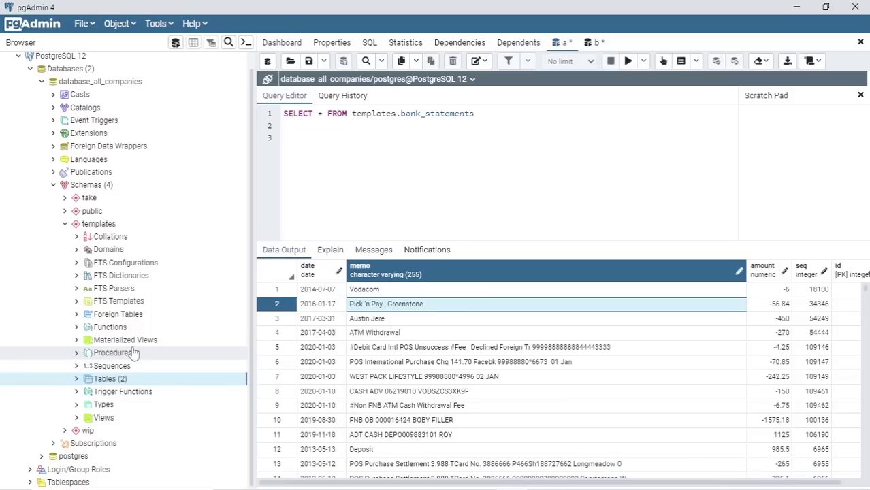
Step: Return to the Power Pivot diagram to review the table relationships, and close Power Pivot and the database_all_companies workbook
{"action": "key", "text": "alt+Tab"}
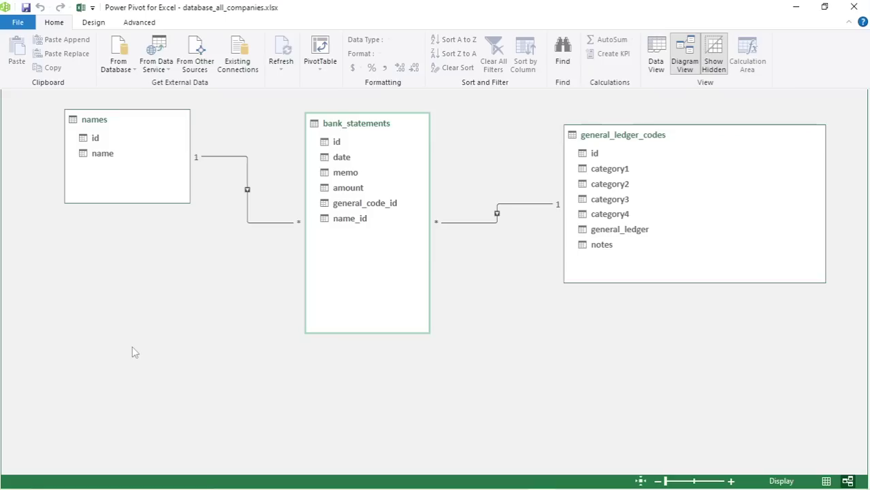
{"action": "mouse_move", "coordinate": [407, 246]}
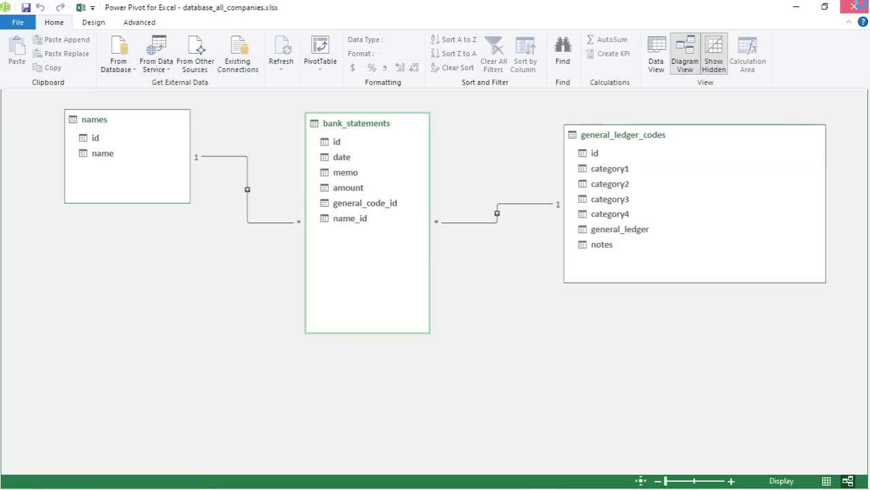
{"action": "left_click", "coordinate": [854, 7]}
{"action": "left_click", "coordinate": [856, 7]}
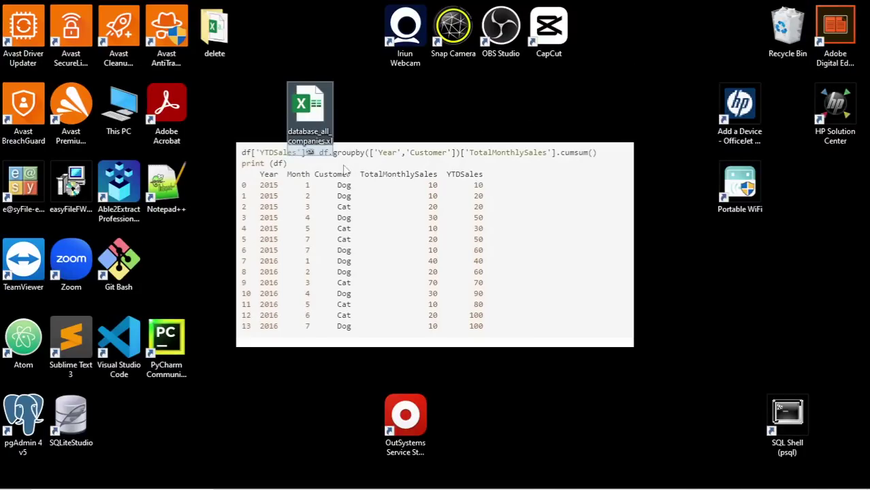
Step: Move the database_all_companies workbook icon to the top row of the desktop
{"action": "left_click_drag", "start_coordinate": [307, 100], "coordinate": [337, 115]}
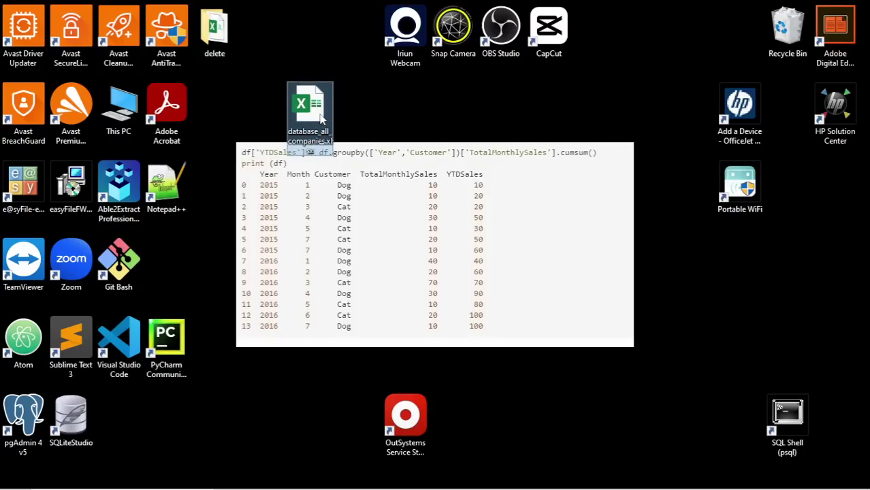
{"action": "left_click_drag", "start_coordinate": [323, 120], "coordinate": [298, 39]}
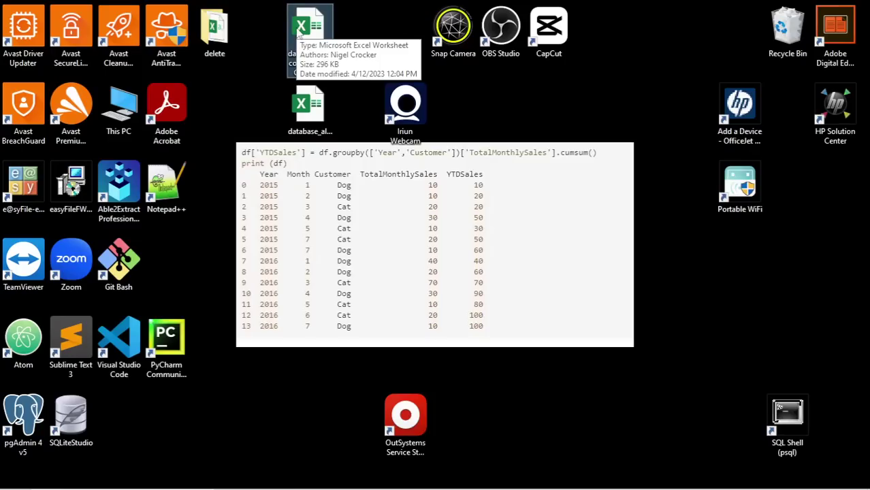